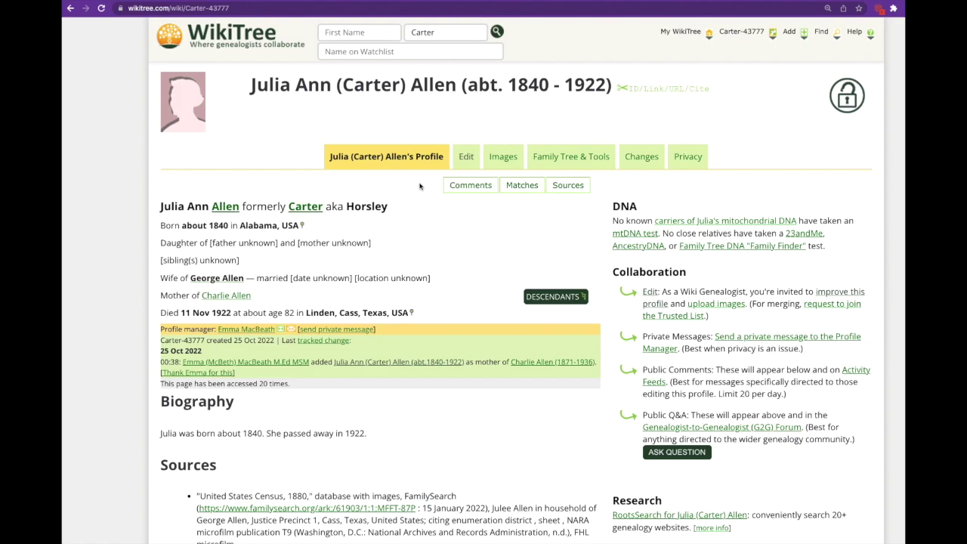
Open the profile for editing and mark the first, preferred, middle and current last names certain and the other last name uncertain.
left_click(465, 157)
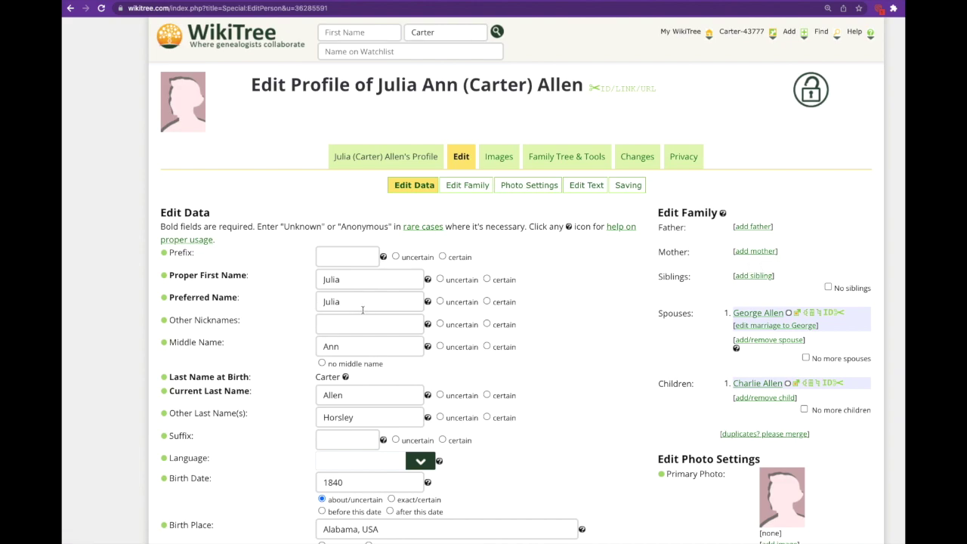
left_click(497, 281)
left_click(494, 302)
left_click(497, 350)
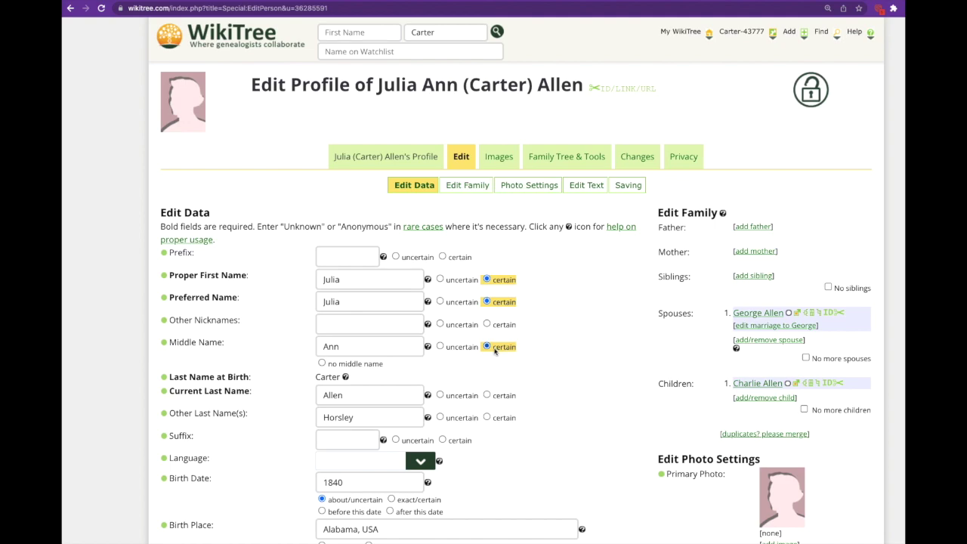
left_click(490, 396)
left_click(449, 419)
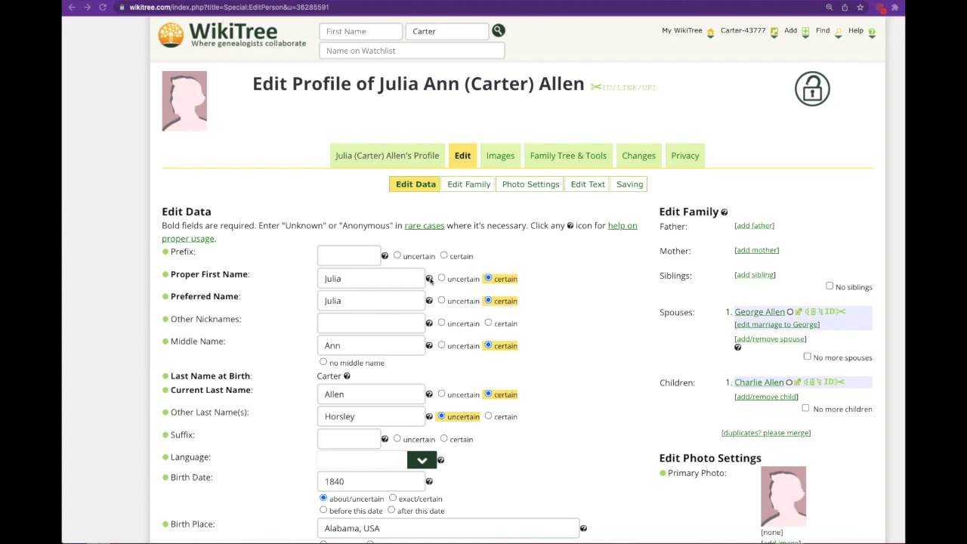
Read the help page for the Proper First Name field and return to the profile's edit form.
left_click(430, 280)
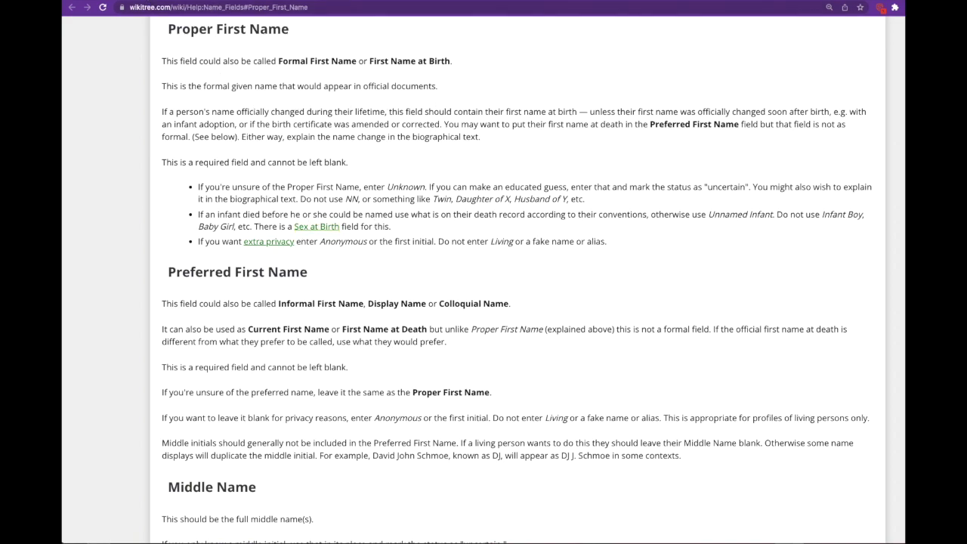
left_click(72, 7)
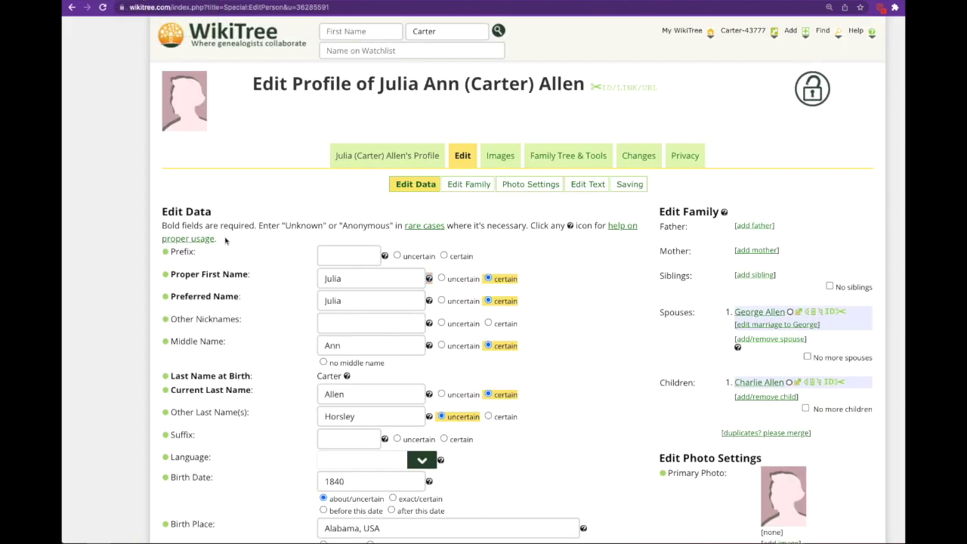
Mark both the birth place and the death place as certain.
scroll(257, 253, "down", 1)
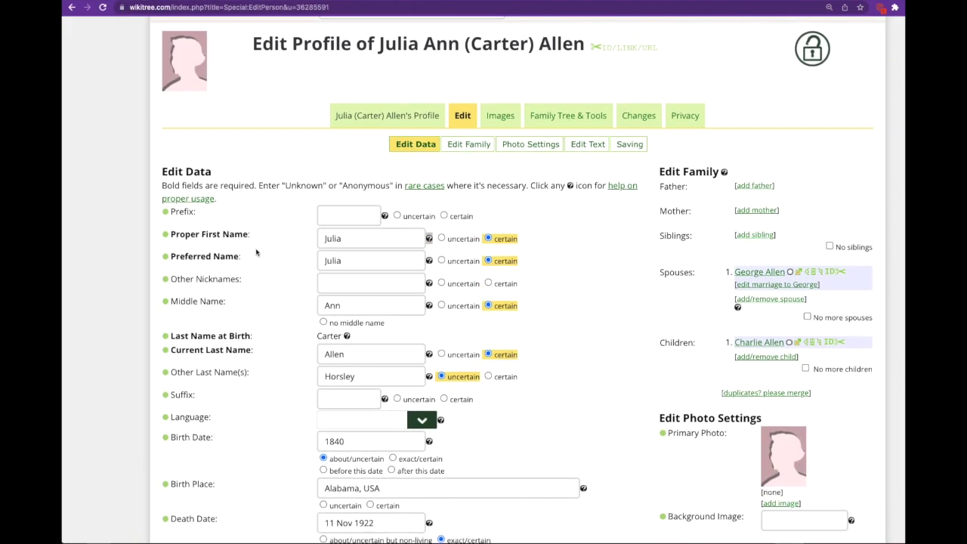
scroll(285, 341, "down", 3)
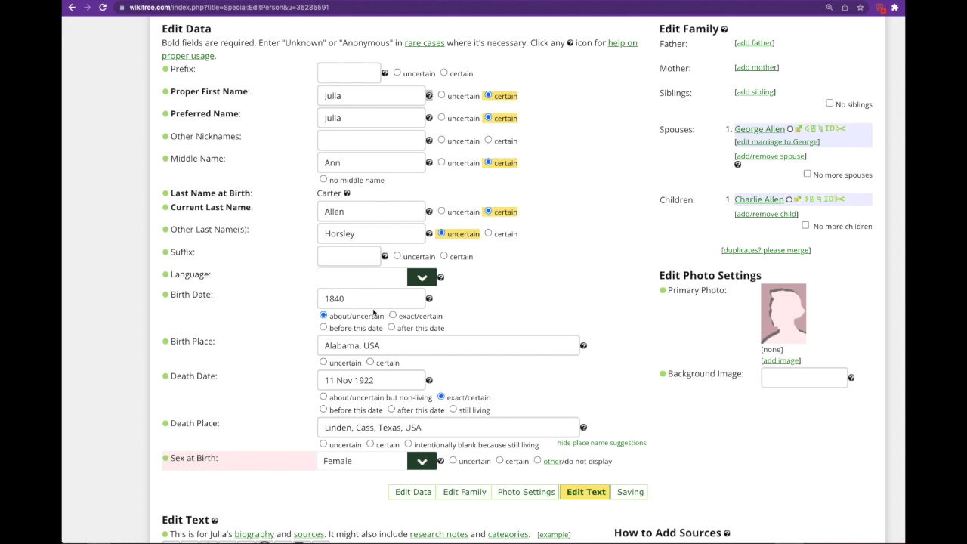
left_click(371, 363)
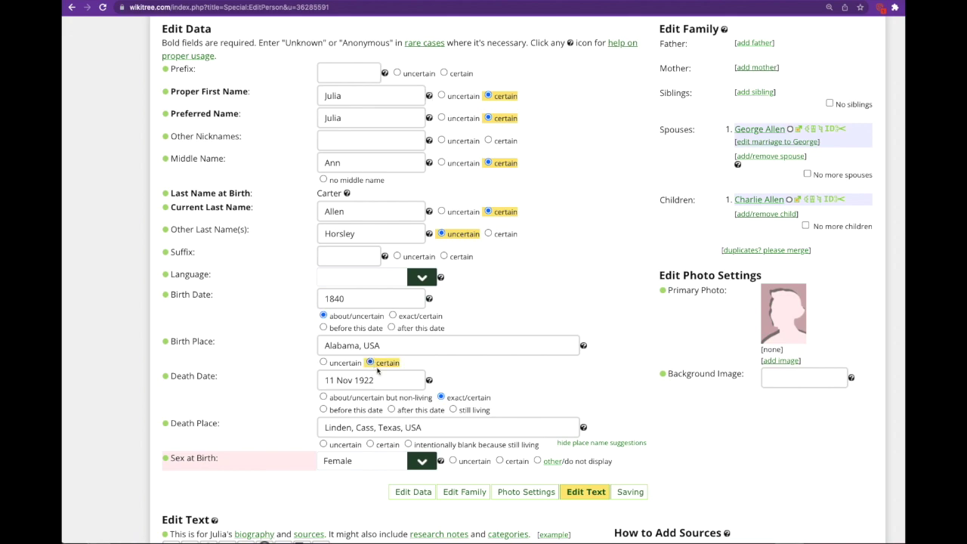
left_click(370, 445)
Try bold formatting on the first name opening the biography's first sentence, and remove the bold markup again.
scroll(277, 374, "down", 3)
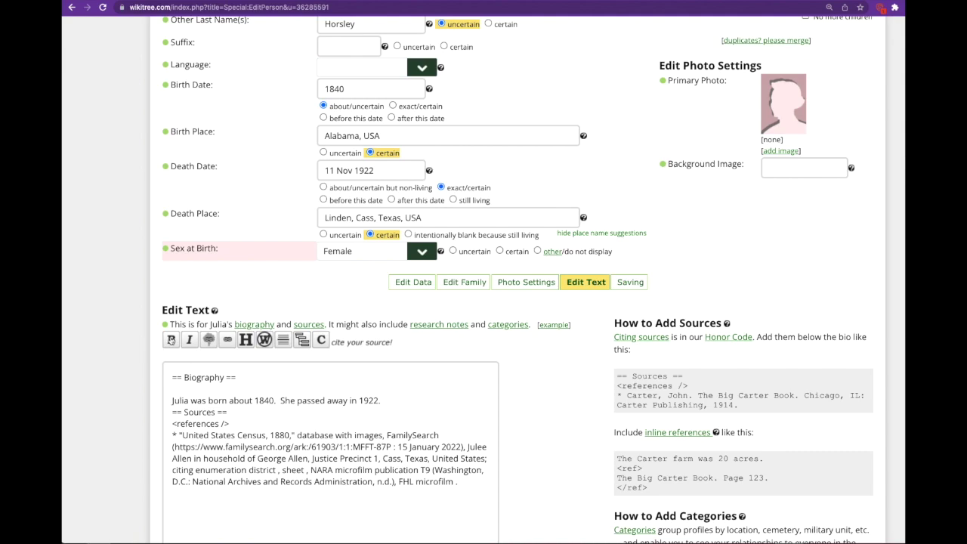
double_click(183, 400)
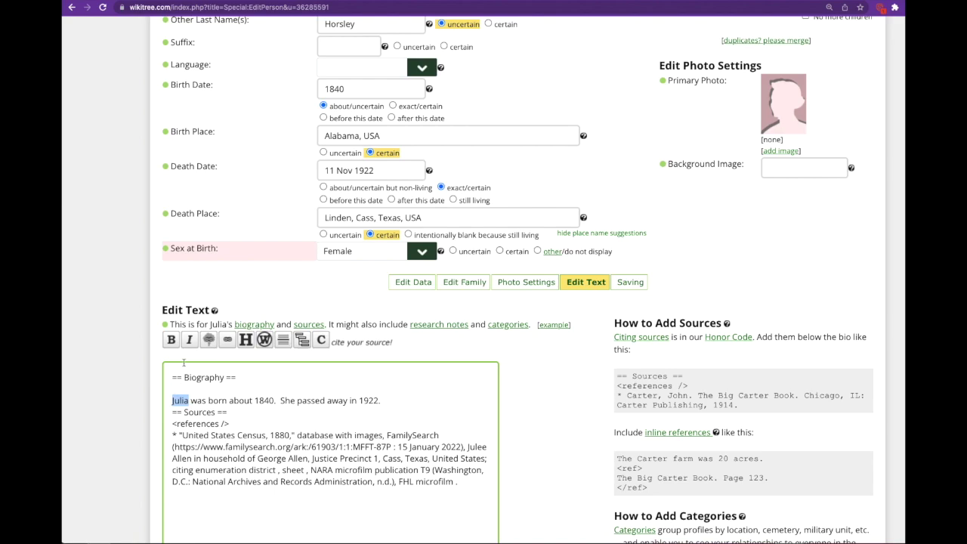
left_click(170, 339)
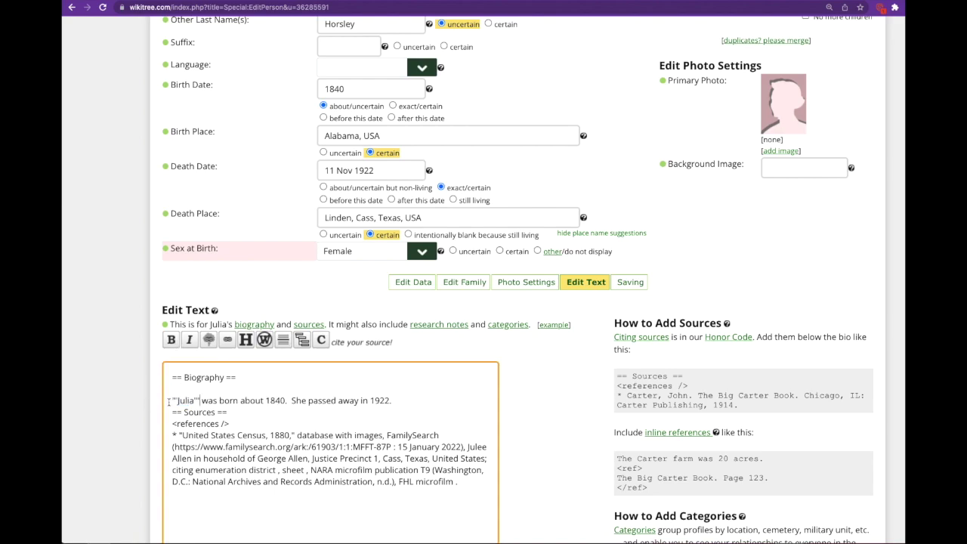
key("BackSpace")
key("BackSpace")
key("BackSpace")
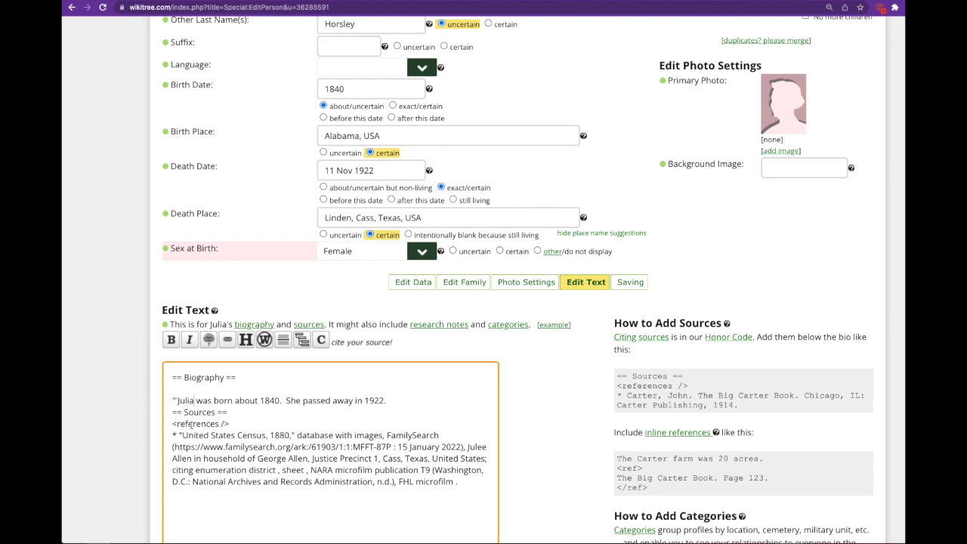
left_click(177, 400)
key("BackSpace")
key("BackSpace")
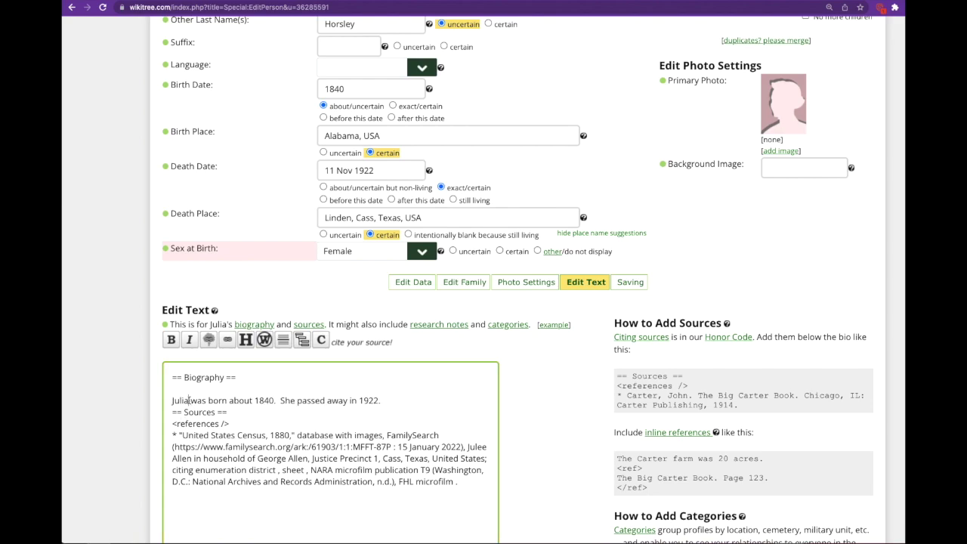
Try italic formatting on the first name in the biography sentence, and delete the italic markup again.
left_click_drag(190, 401, 163, 399)
left_click(188, 340)
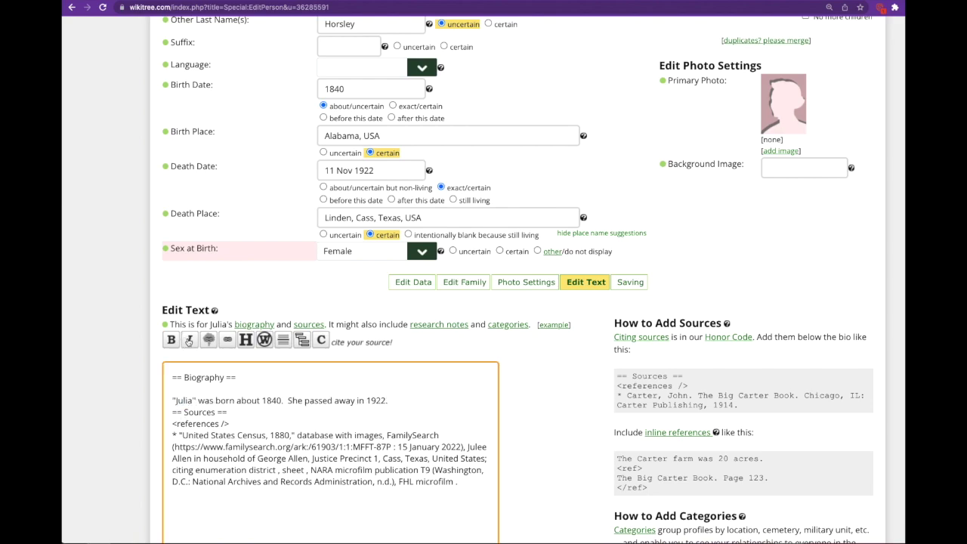
key("BackSpace")
key("BackSpace")
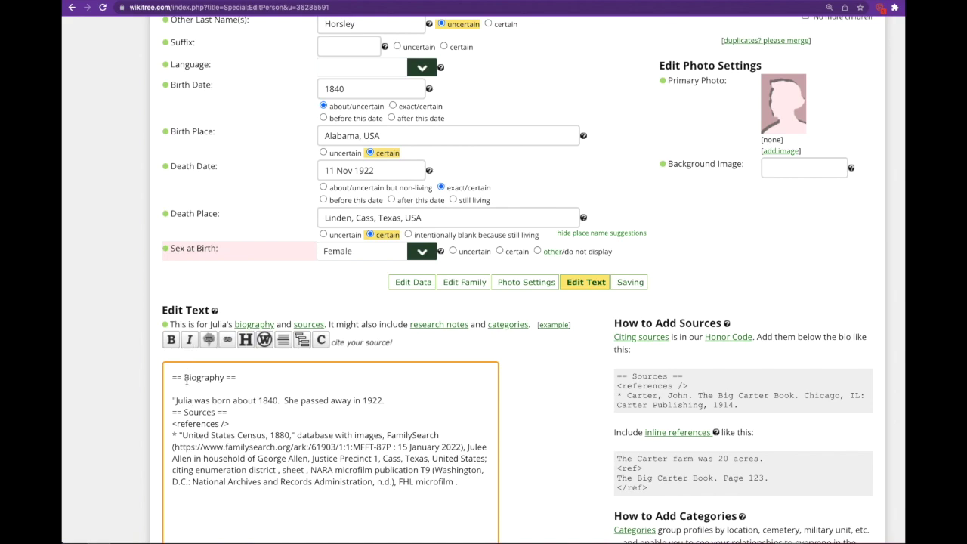
left_click(178, 401)
key("BackSpace")
key("BackSpace")
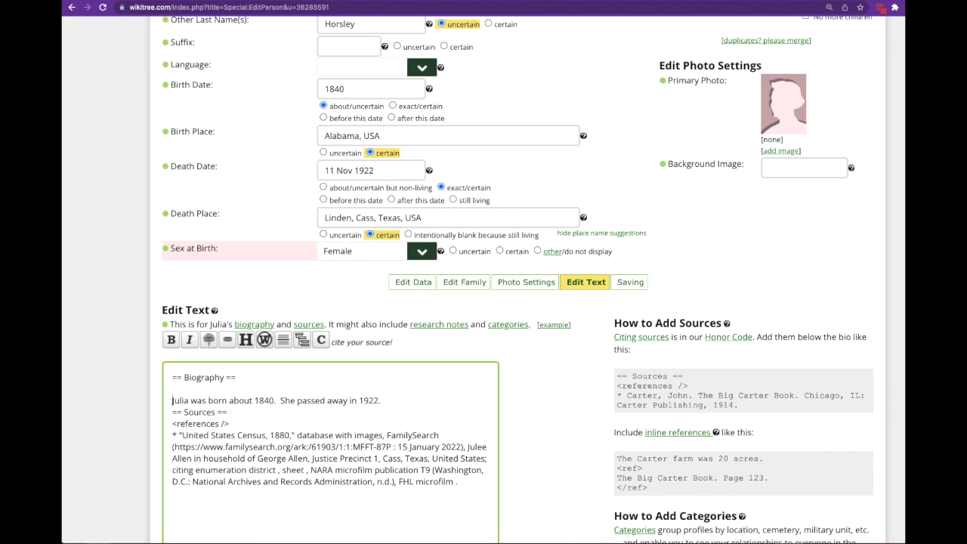
Insert a WikiTree profile link template on a new line above the biography's first sentence.
scroll(210, 421, "up", 1)
key("Return")
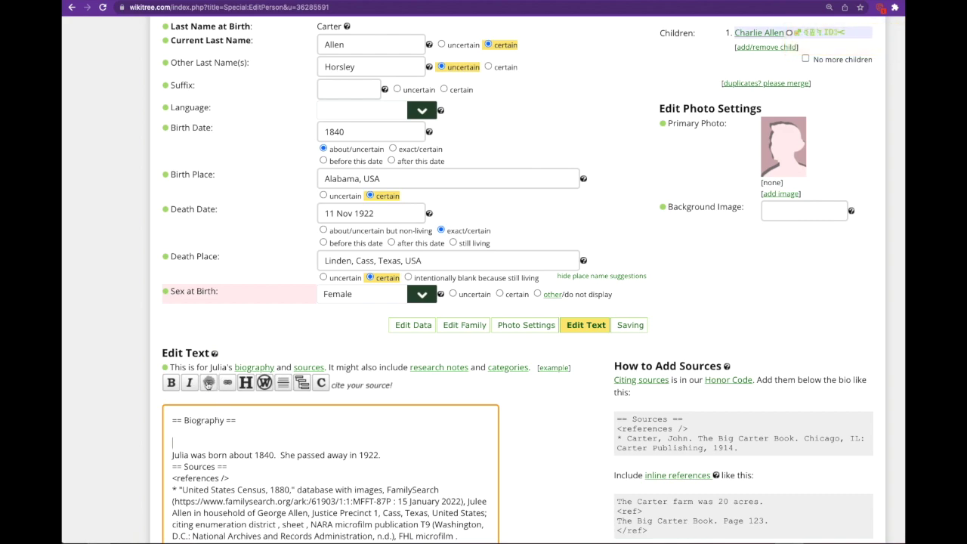
left_click(208, 383)
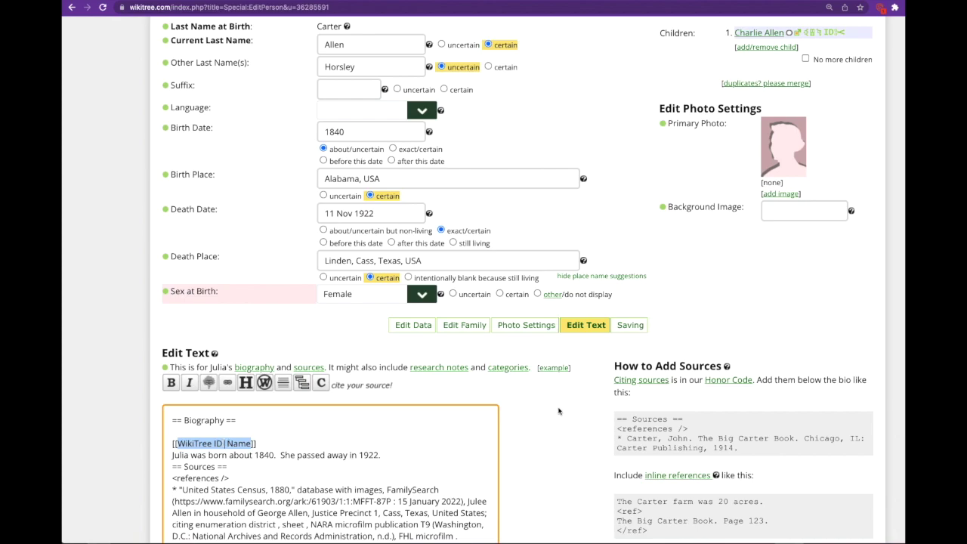
Copy the spouse's WikiTree ID from the profile preview and paste it over the link's WikiTree ID placeholder.
scroll(560, 413, "up", 3)
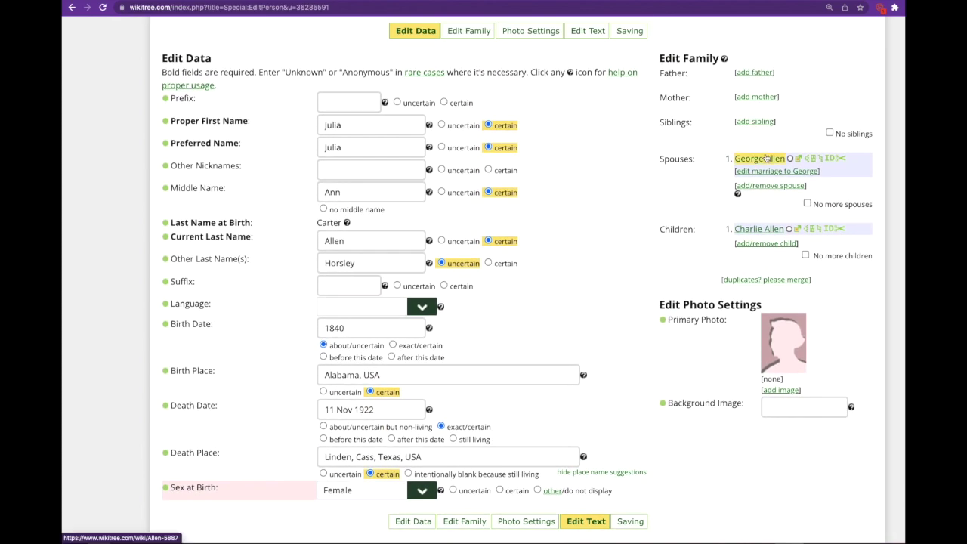
mouse_move(768, 159)
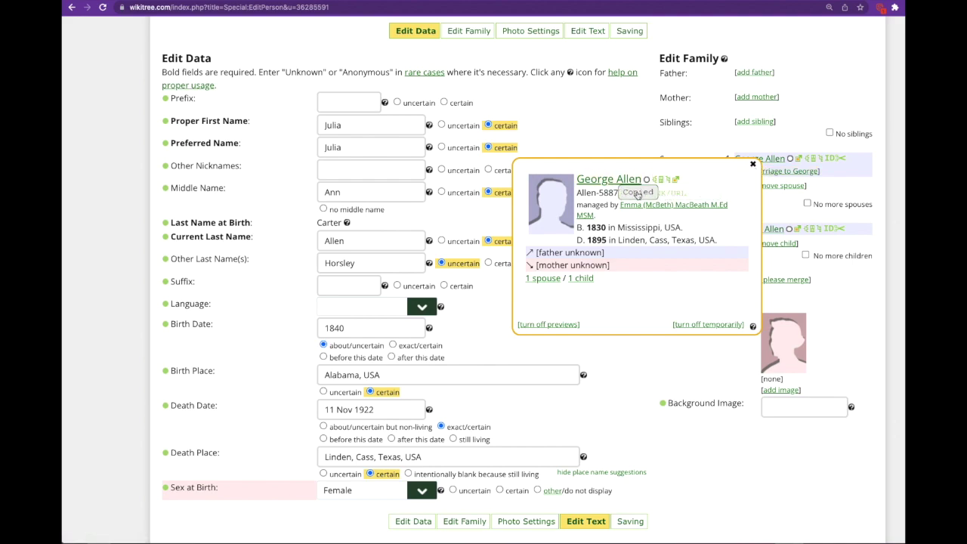
scroll(266, 310, "down", 3)
scroll(266, 310, "down", 1)
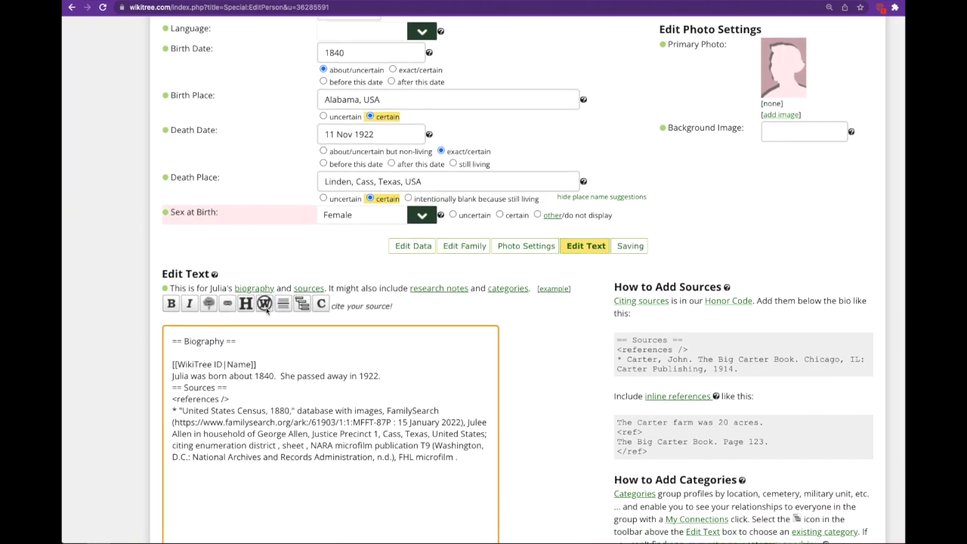
left_click_drag(222, 340, 178, 340)
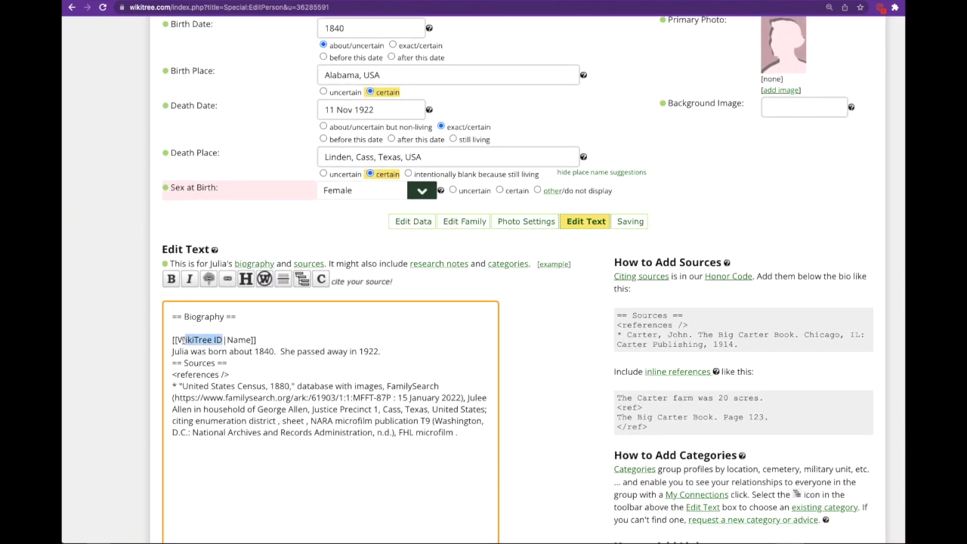
right_click(208, 338)
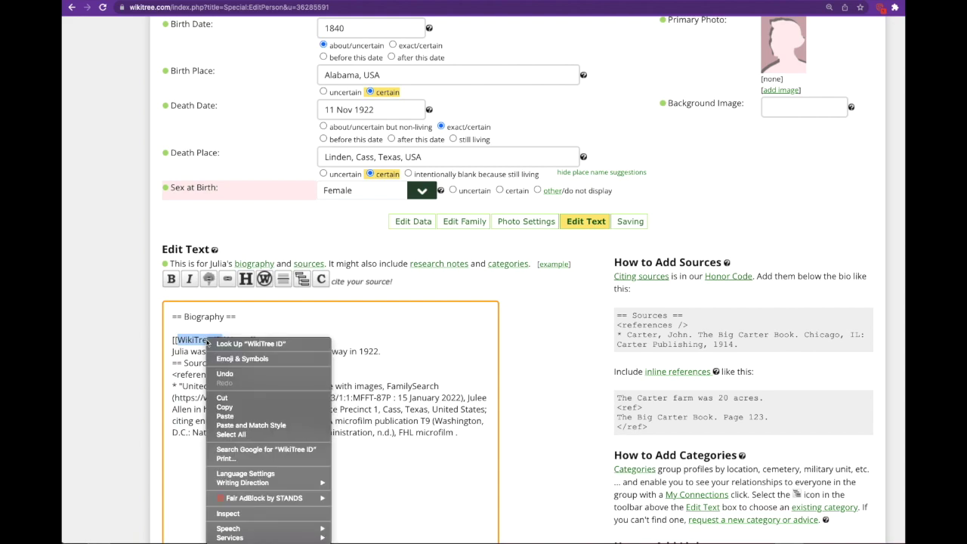
left_click(227, 410)
Replace the Name placeholder in the profile link with the spouse's full name.
left_click(250, 340)
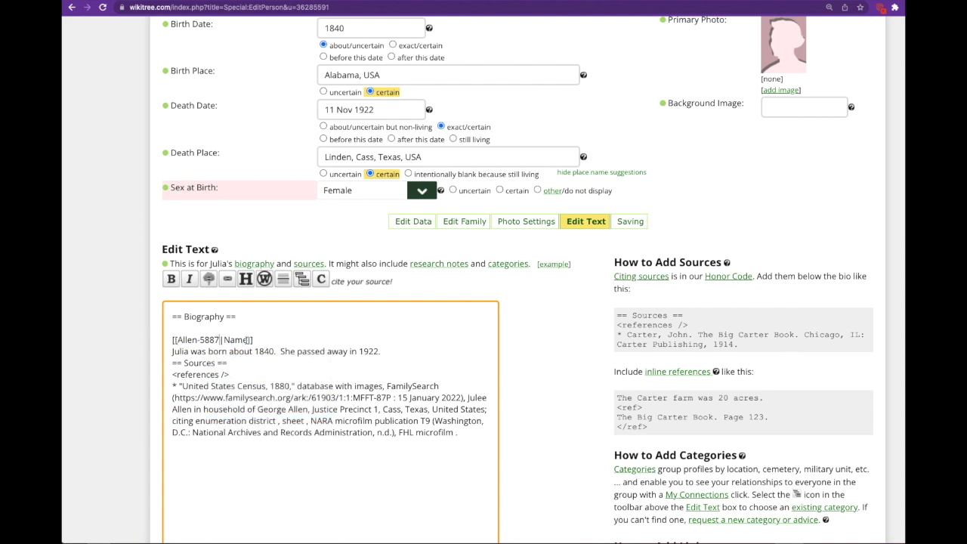
key("BackSpace")
key("BackSpace")
key("BackSpace")
key("BackSpace")
type("George Allen")
Preview the biography text and check the profile pop-up of the spouse's link.
scroll(123, 392, "down", 9)
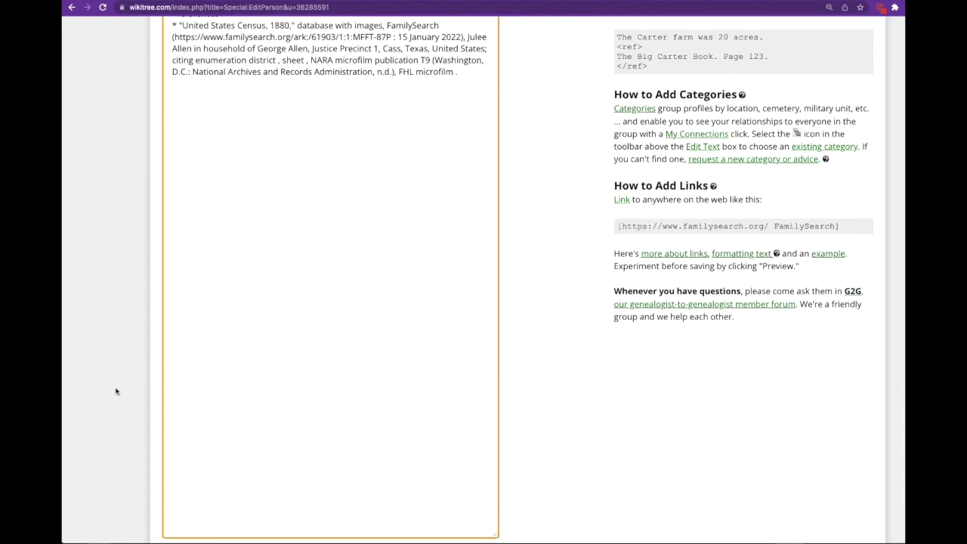
left_click(185, 193)
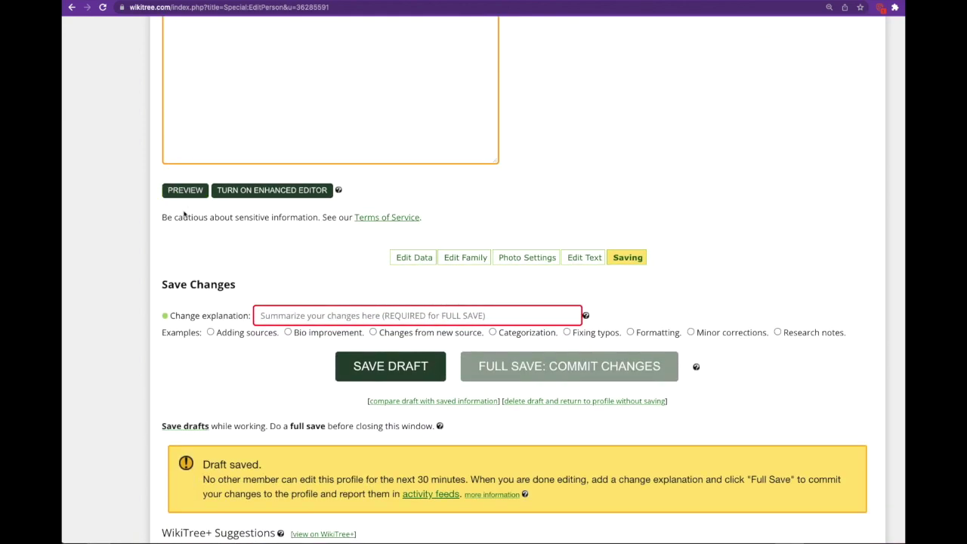
mouse_move(199, 330)
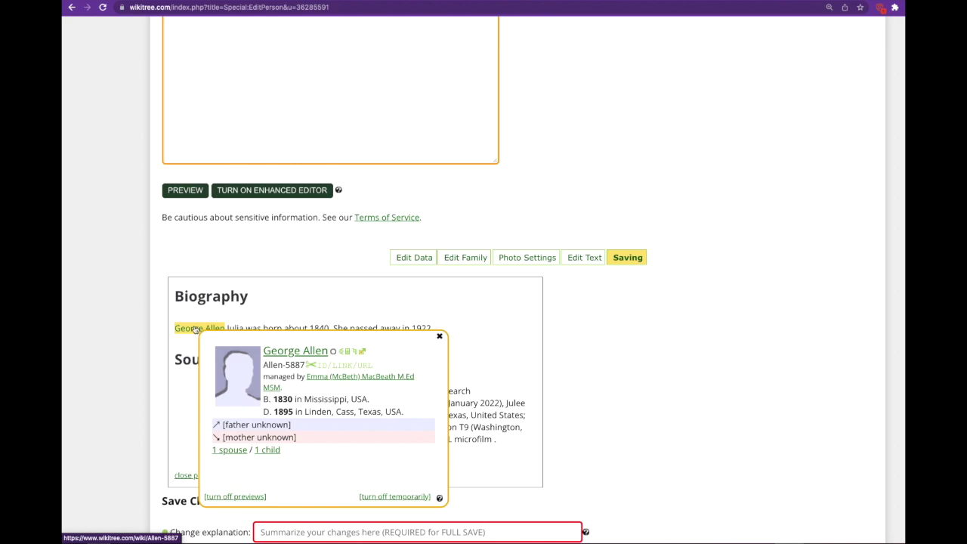
scroll(119, 372, "down", 1)
Delete the spouse's profile link and its line from the biography text.
scroll(117, 378, "up", 3)
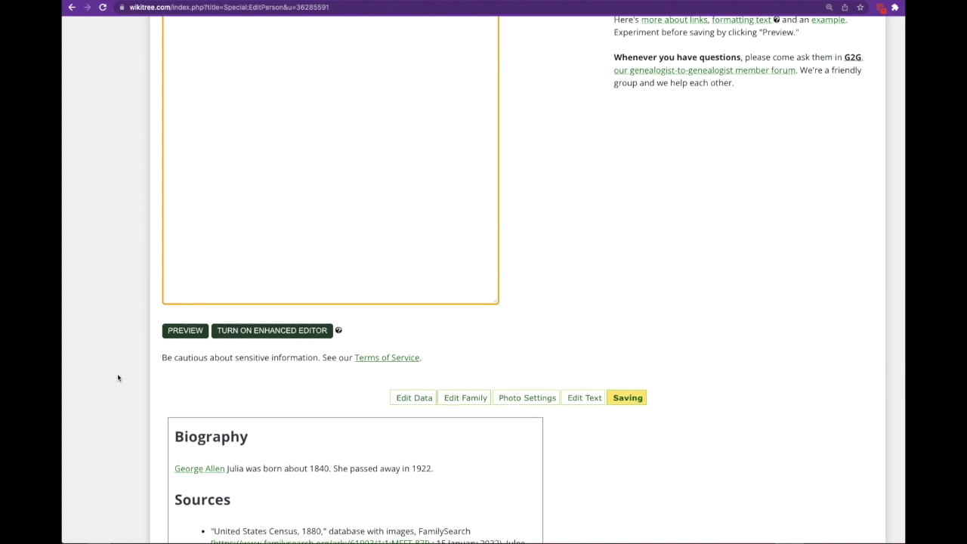
scroll(118, 378, "up", 10)
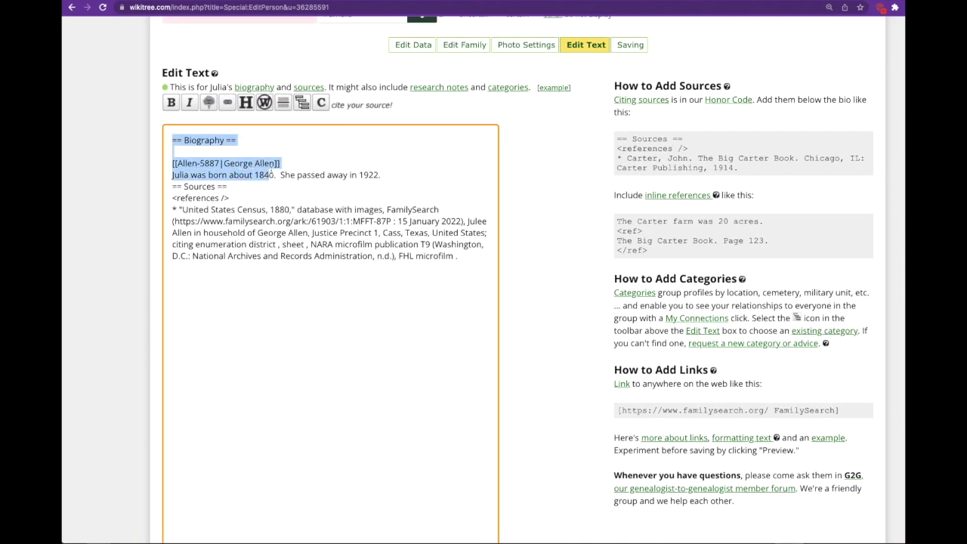
left_click_drag(272, 173, 145, 168)
double_click(268, 163)
key("BackSpace")
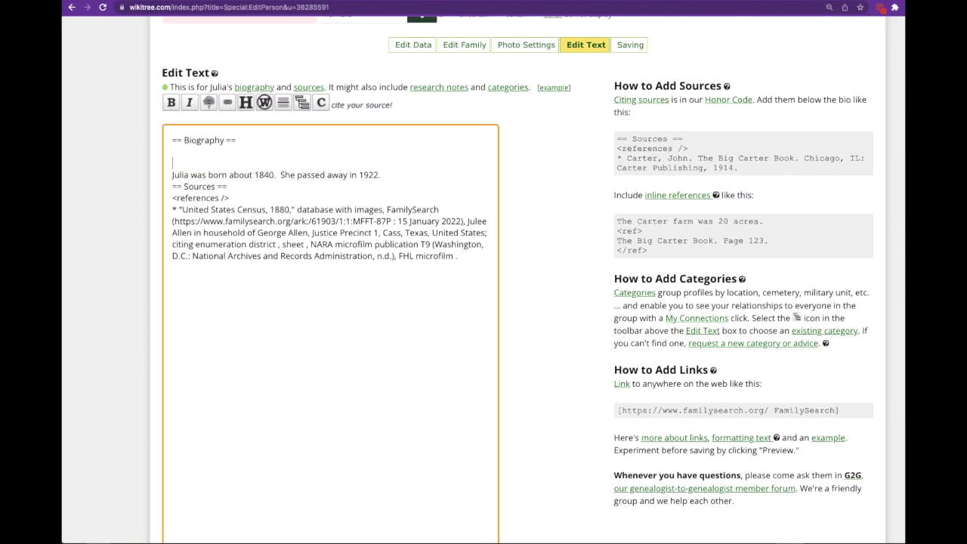
key("BackSpace")
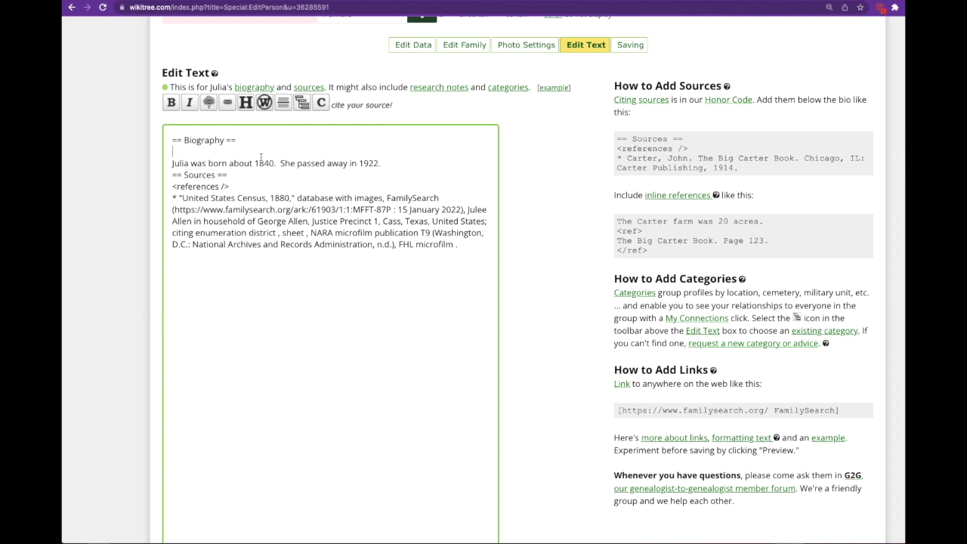
Insert an external link template on the line below the Biography heading, with a blank line before the first sentence.
left_click(193, 151)
key("Return")
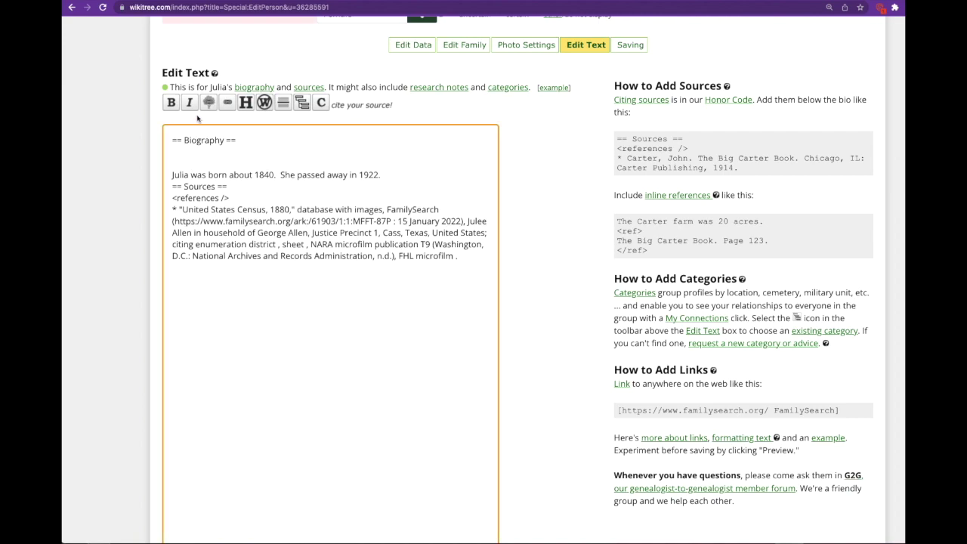
left_click(227, 102)
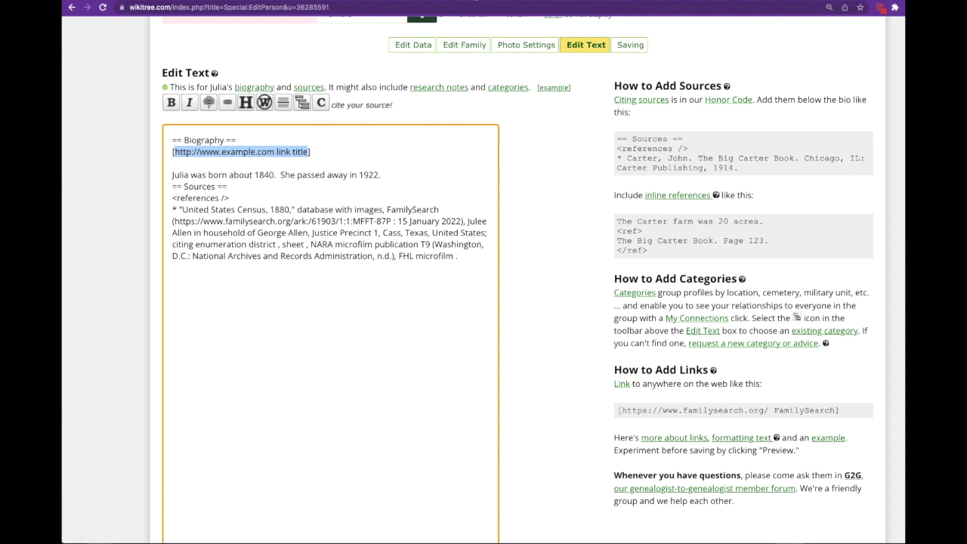
Copy the web address of the ancestor's Find a Grave memorial and paste it over the example URL in the external link.
left_click(585, 2)
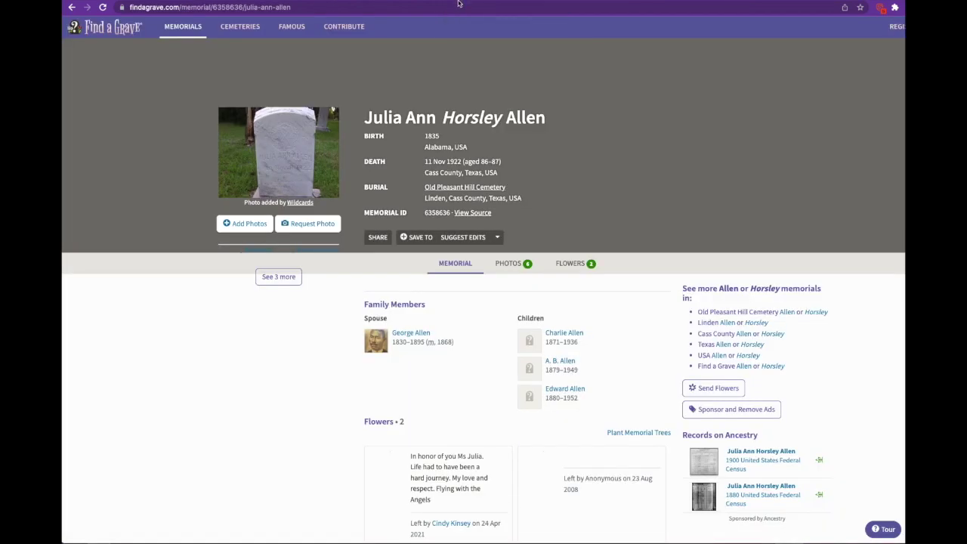
right_click(295, 7)
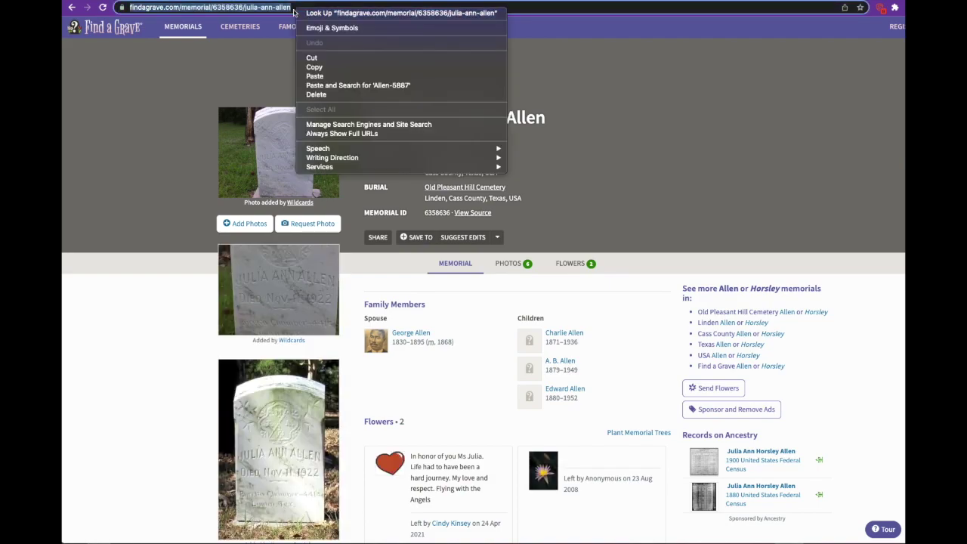
left_click(327, 68)
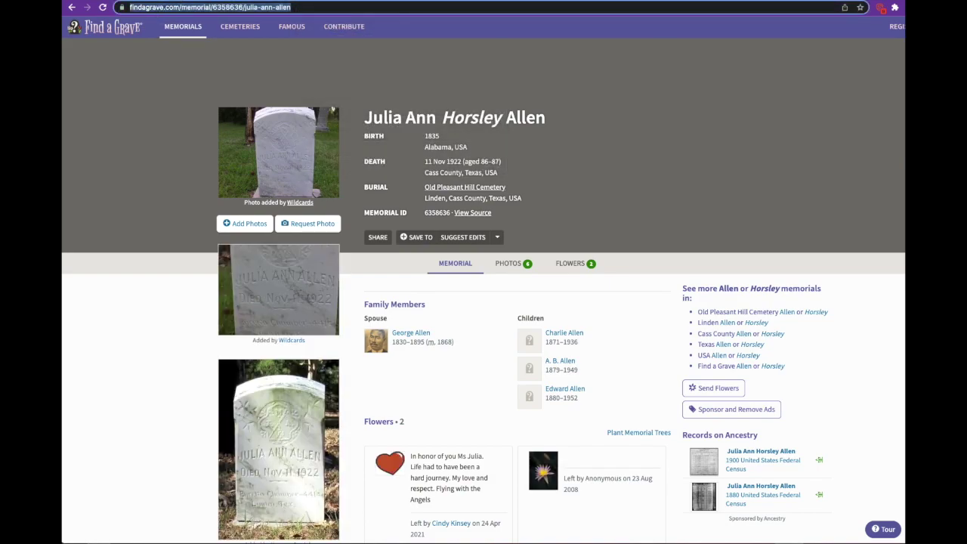
key("ctrl+shift+Tab")
left_click(248, 154)
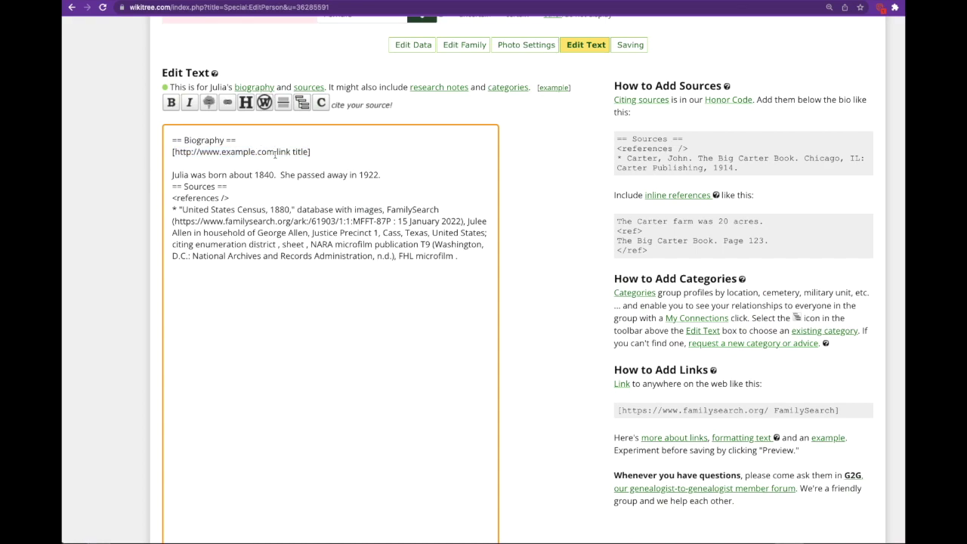
left_click_drag(276, 154, 175, 153)
right_click(211, 154)
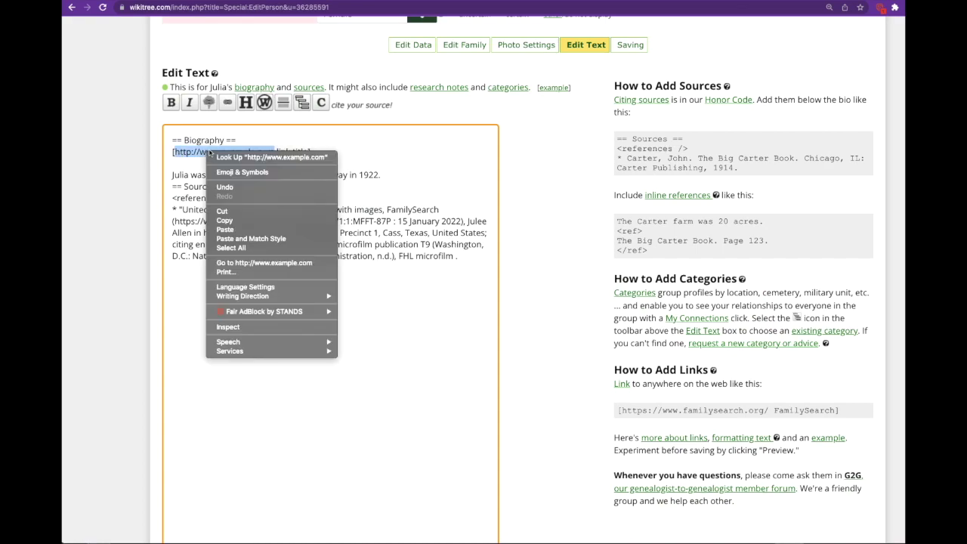
left_click(227, 229)
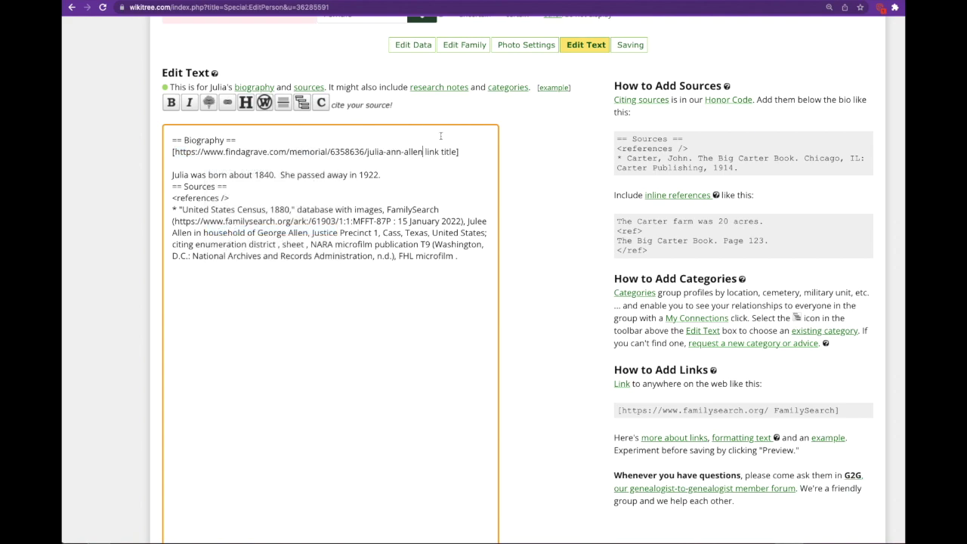
Replace the link title placeholder in the external link with "Find A Grave Memorial".
left_click_drag(458, 152, 425, 152)
key("BackSpace")
type("Find A Grave Memopria")
key("BackSpace")
key("BackSpace")
key("BackSpace")
key("BackSpace")
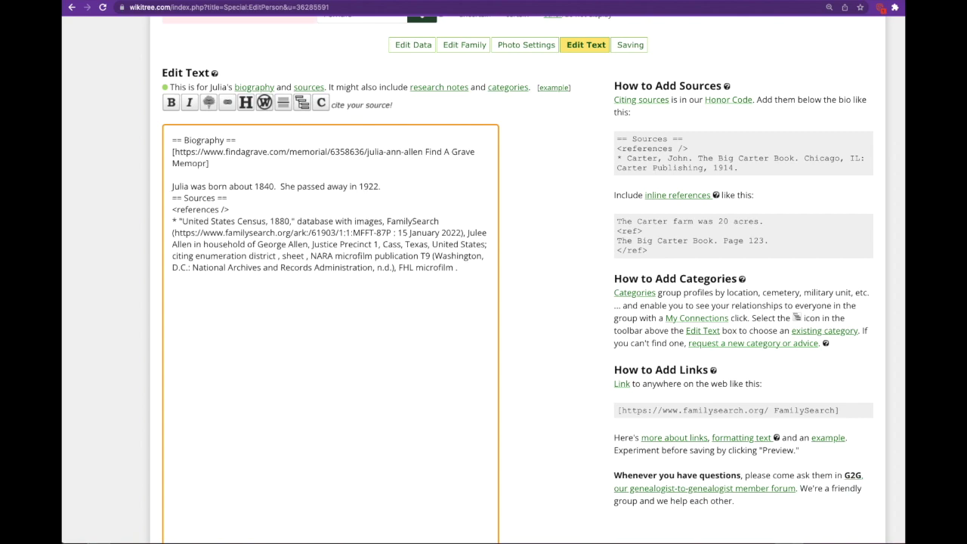
type("rial")
Preview the biography, open the Find A Grave Memorial link in a new tab to check it, and return to the profile editor.
scroll(350, 354, "down", 6)
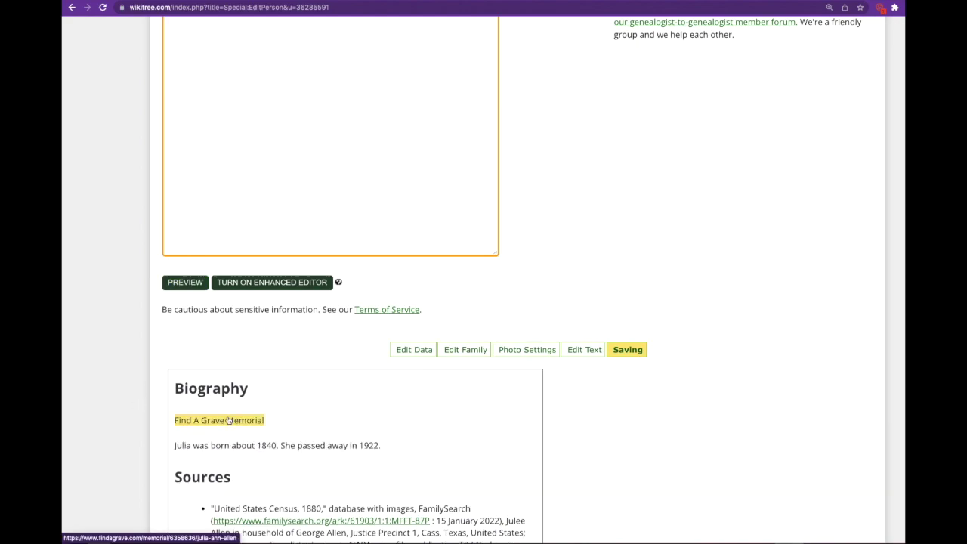
right_click(229, 420)
left_click(260, 471)
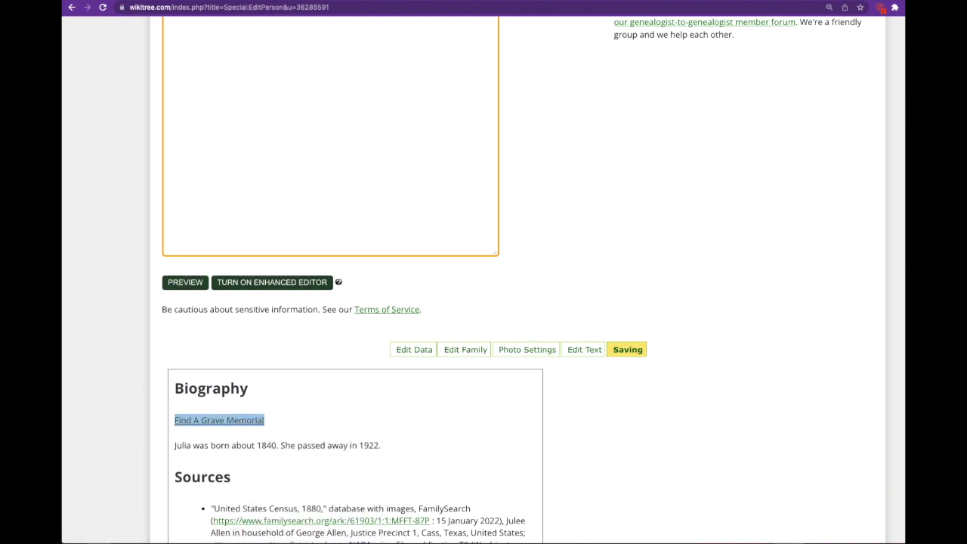
key("ctrl+Tab")
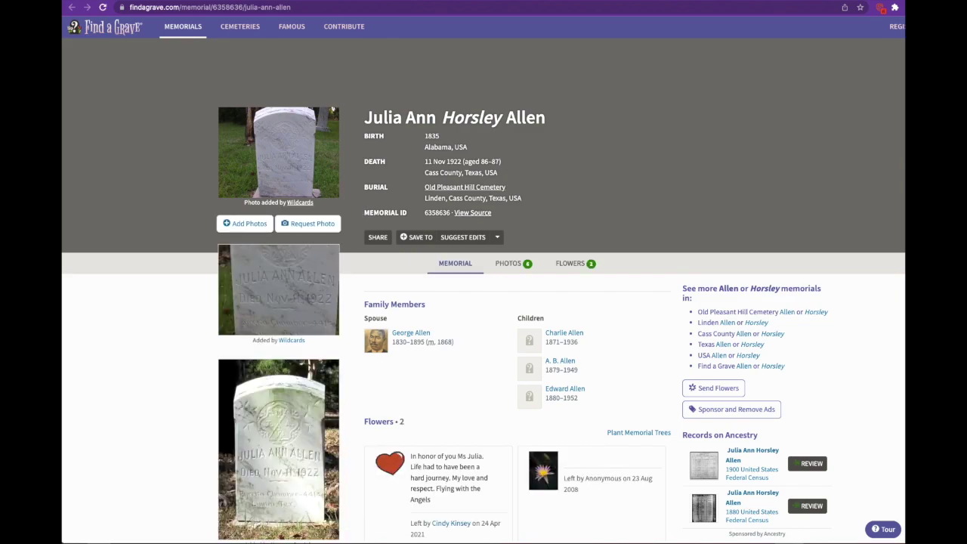
key("ctrl+Tab")
key("ctrl+Tab")
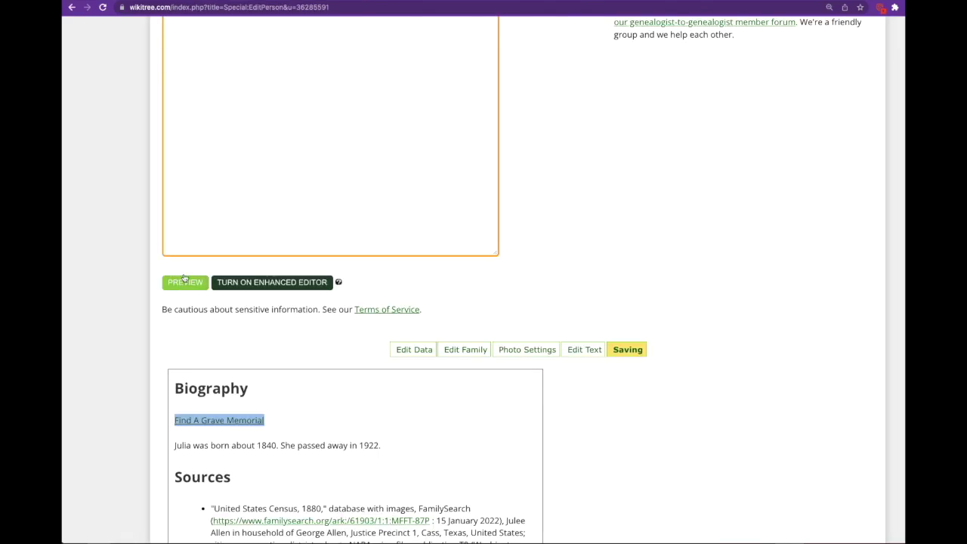
Delete the Find A Grave Memorial link and its line from the biography text.
scroll(194, 269, "up", 5)
scroll(194, 273, "up", 2)
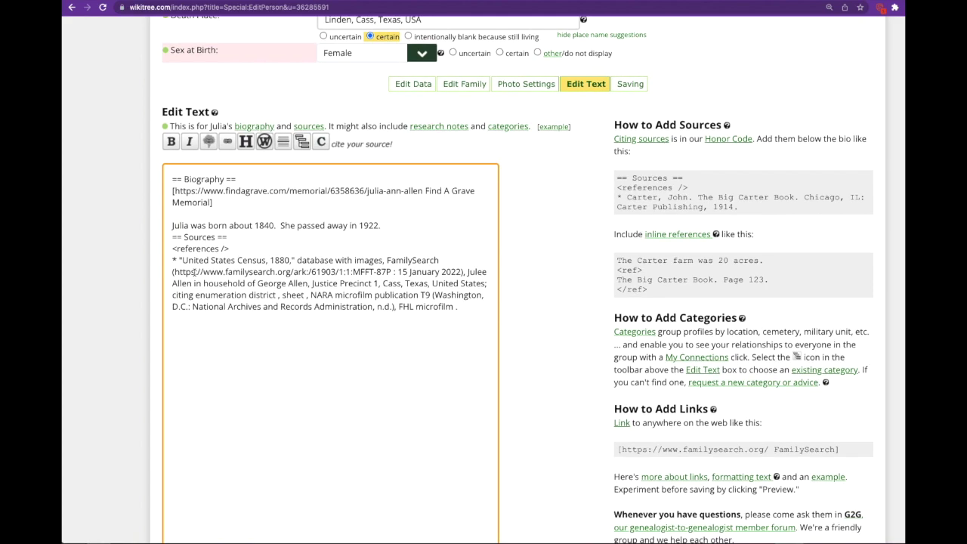
left_click_drag(214, 204, 150, 201)
key("BackSpace")
key("BackSpace")
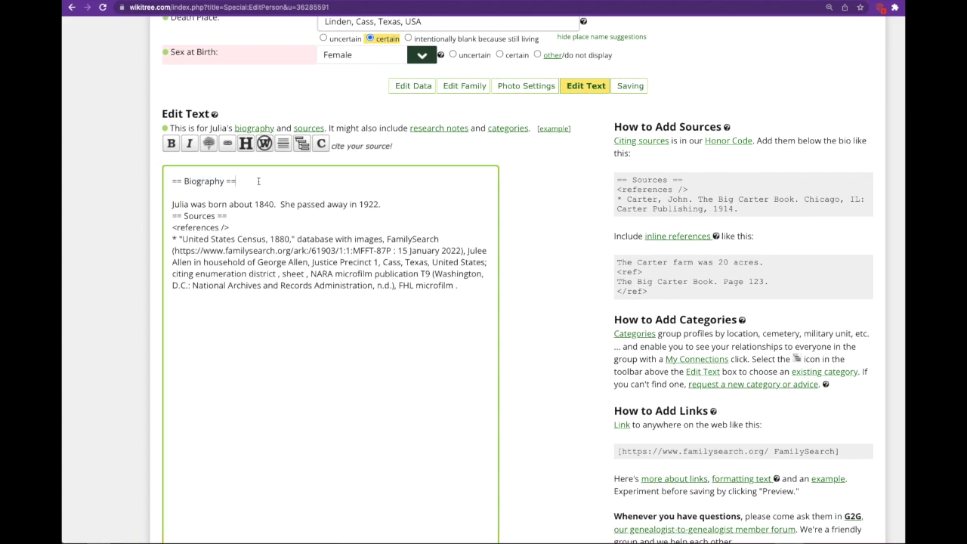
Insert a placeholder headline below the Biography heading, set off by blank lines, and preview how it displays.
key("Return")
key("Return")
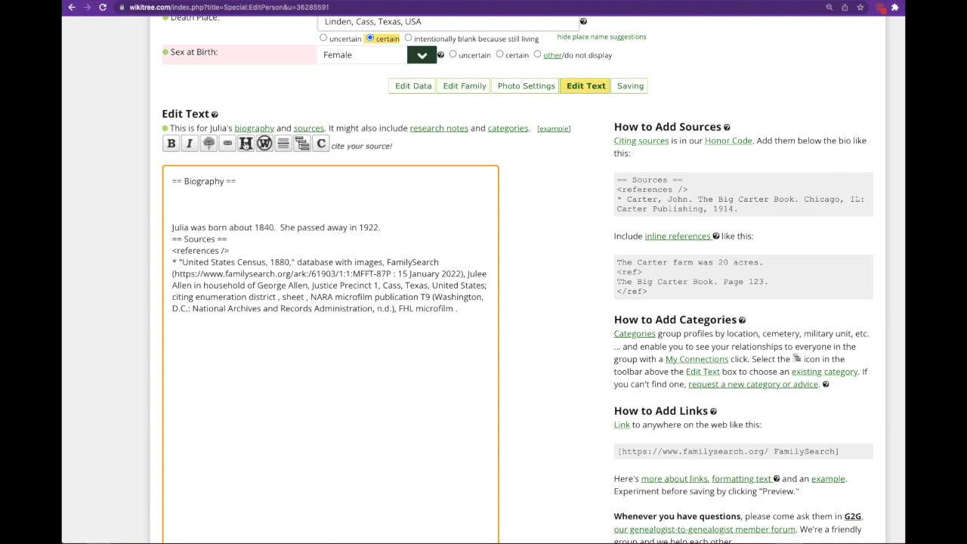
left_click(246, 144)
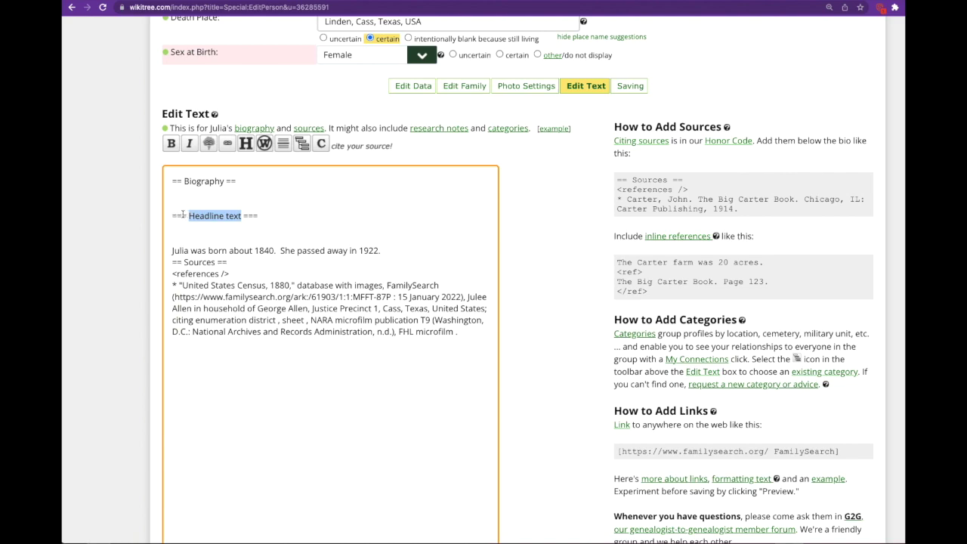
scroll(180, 330, "down", 10)
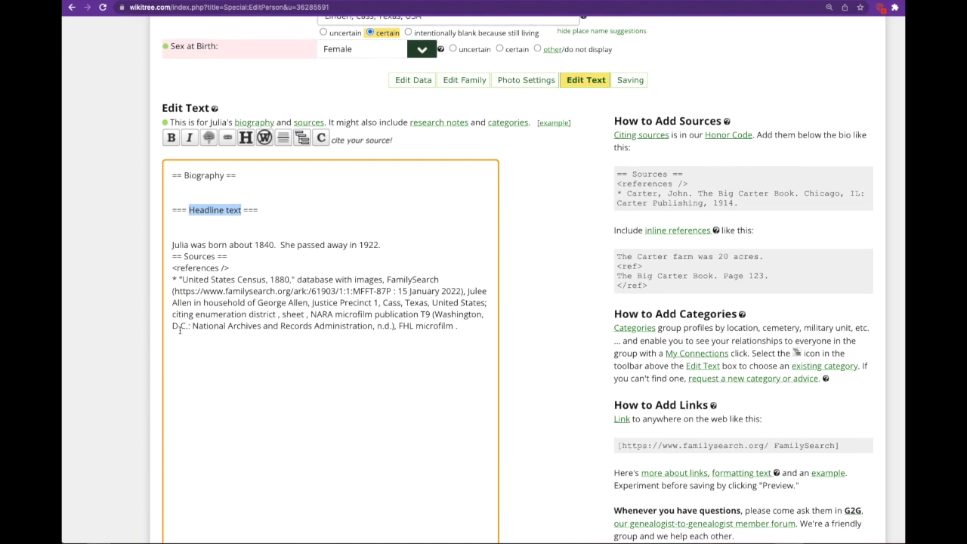
left_click(187, 268)
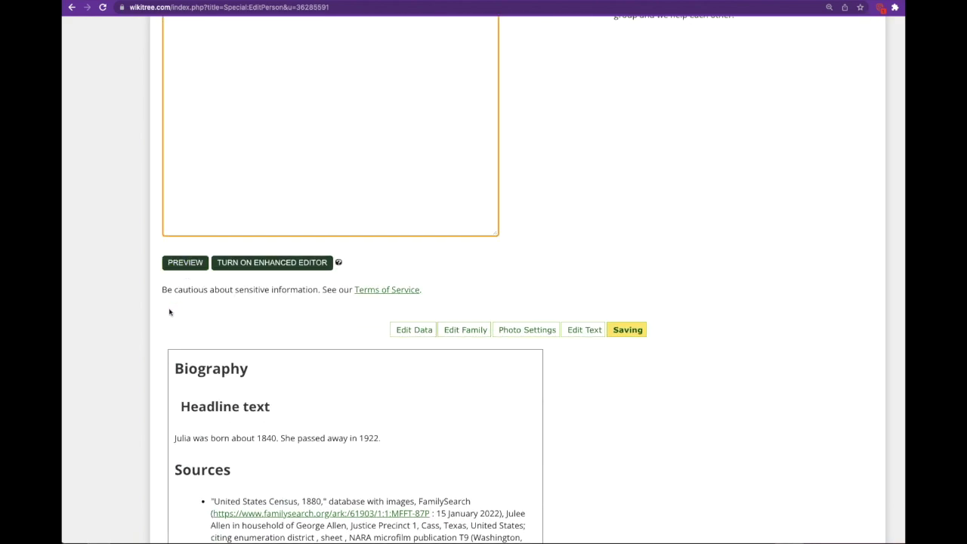
scroll(168, 309, "down", 2)
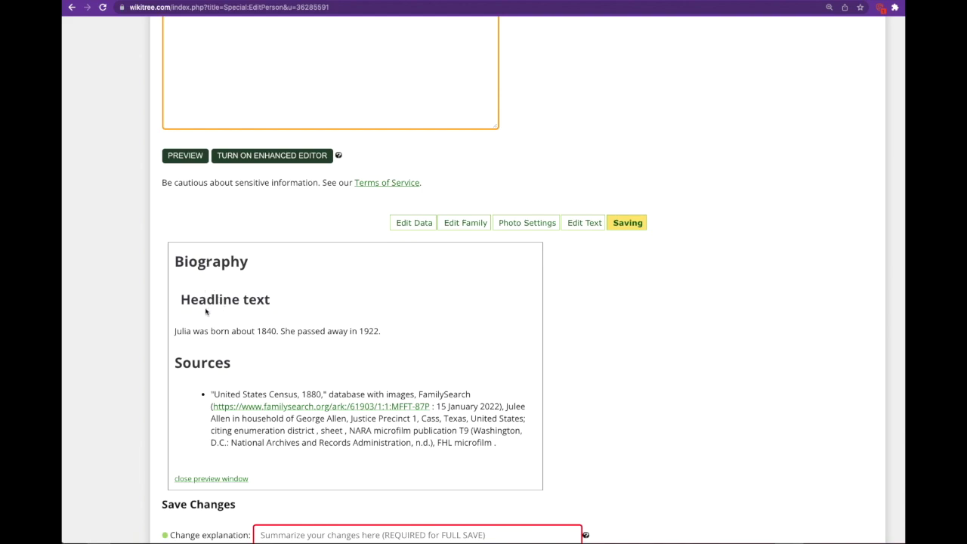
Replace the placeholder headline in the biography text with the template {{African-American Sticker}}.
scroll(206, 325, "up", 5)
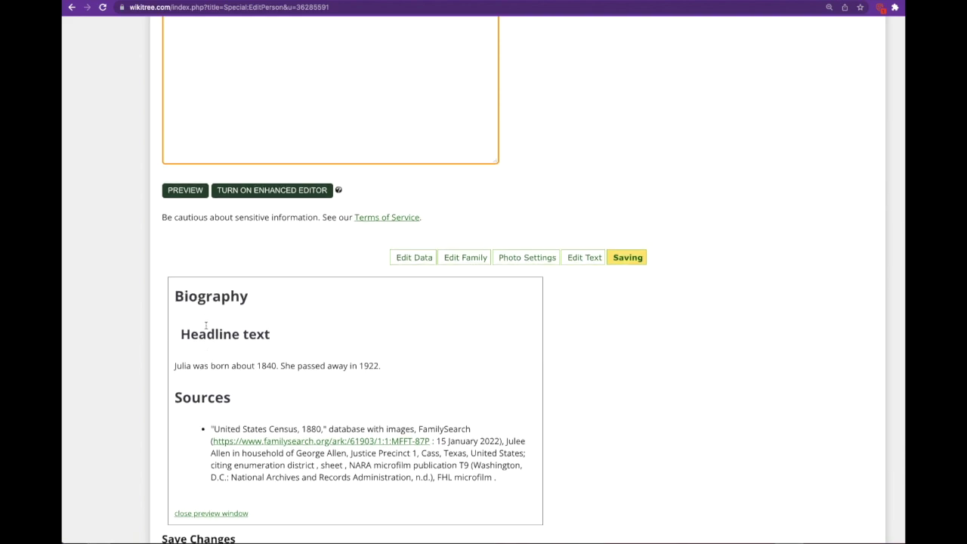
scroll(205, 325, "up", 5)
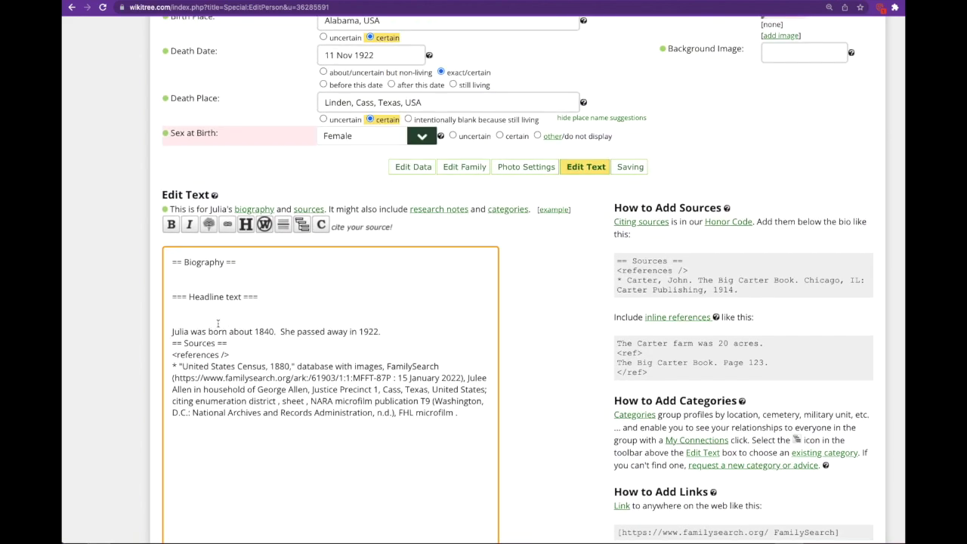
left_click_drag(272, 297, 172, 297)
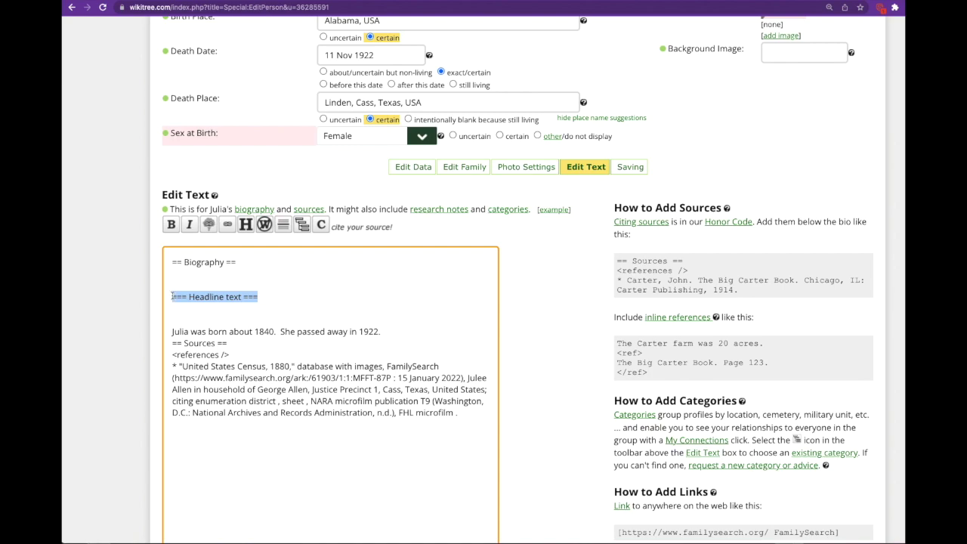
key("BackSpace")
key("BackSpace")
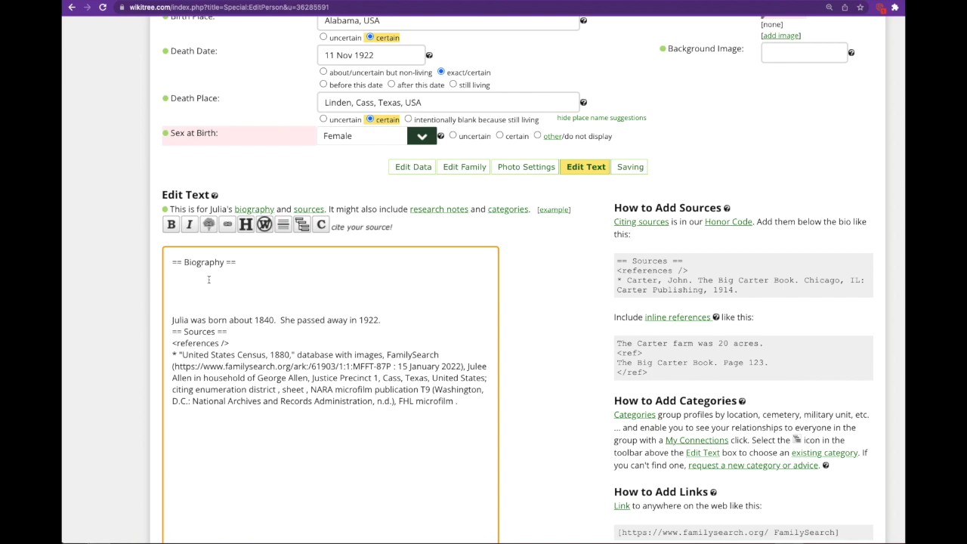
type("{{African-American Stic")
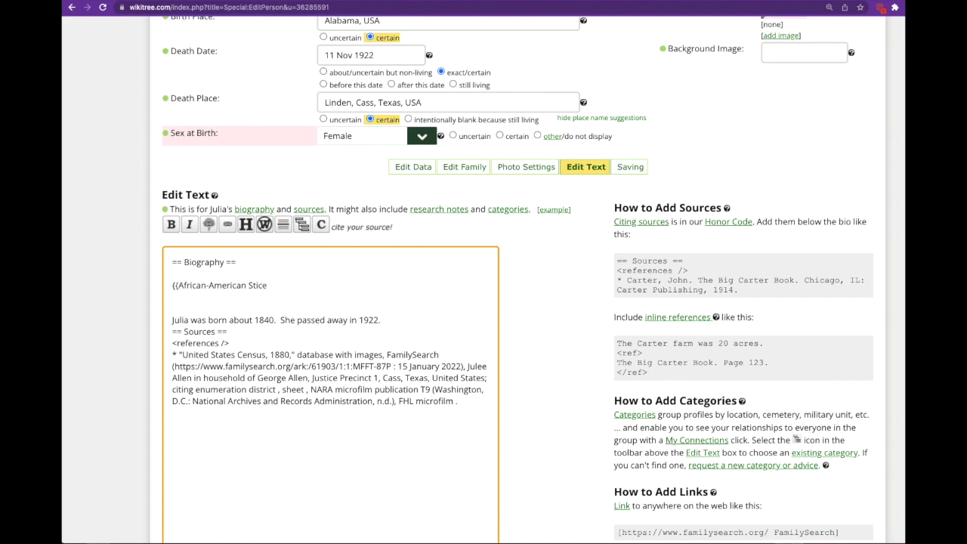
type("ker}}")
Wrap the African-American Sticker template in nowiki tags and preview the biography.
left_click_drag(287, 285, 173, 280)
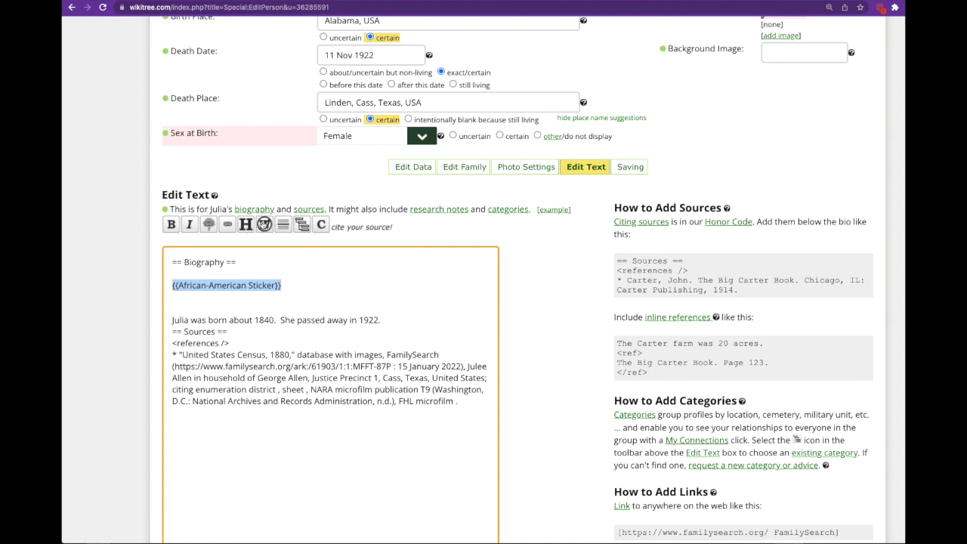
left_click(264, 224)
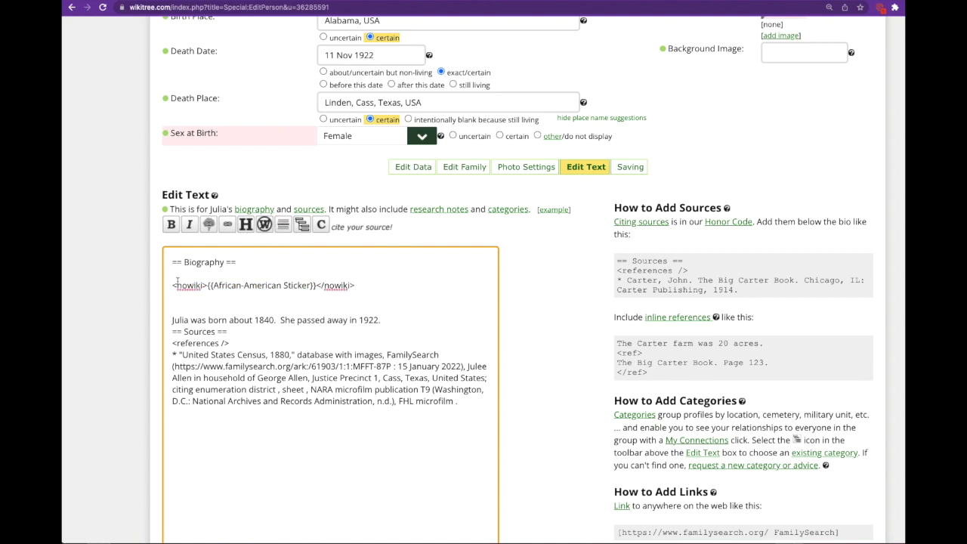
scroll(240, 368, "down", 7)
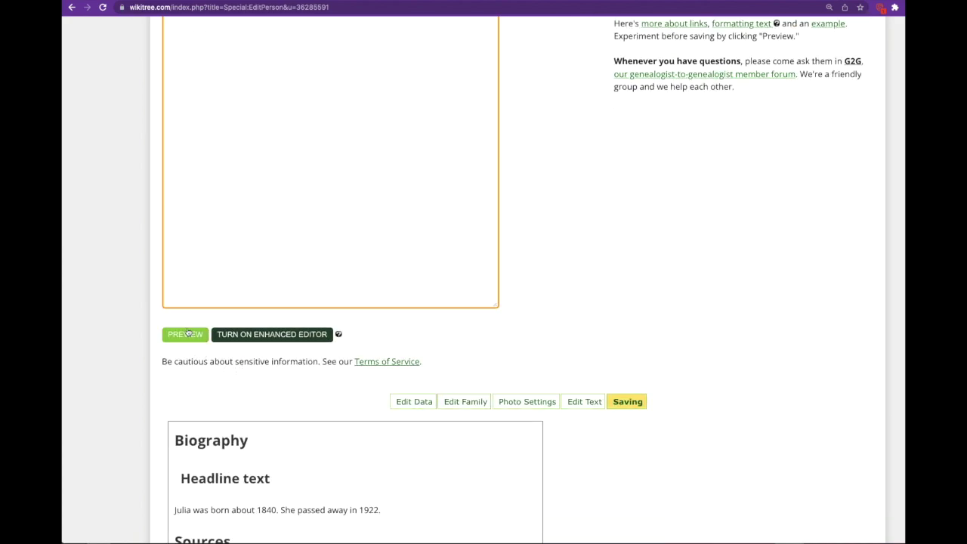
left_click(187, 335)
scroll(294, 406, "down", 2)
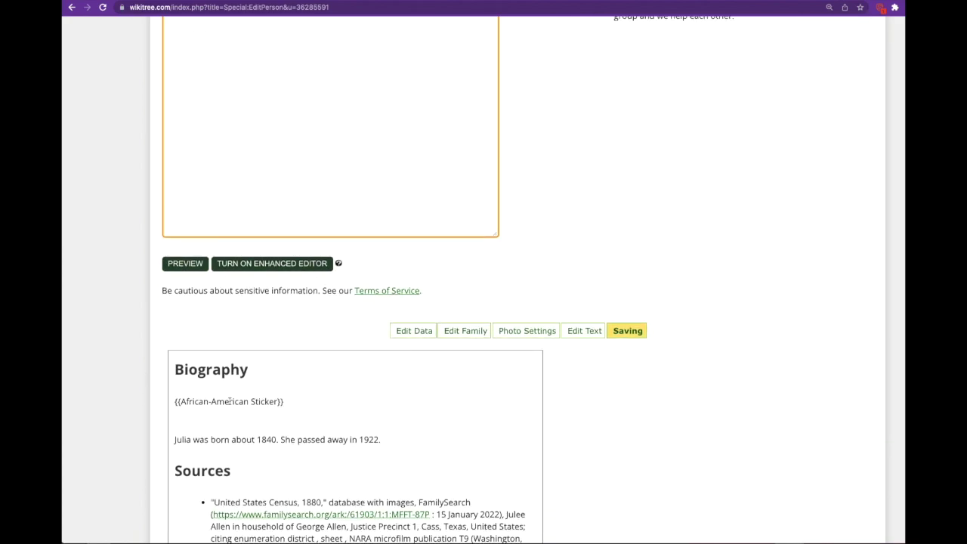
Remove the opening and closing nowiki tags around the African-American Sticker template and preview the biography.
scroll(233, 404, "up", 10)
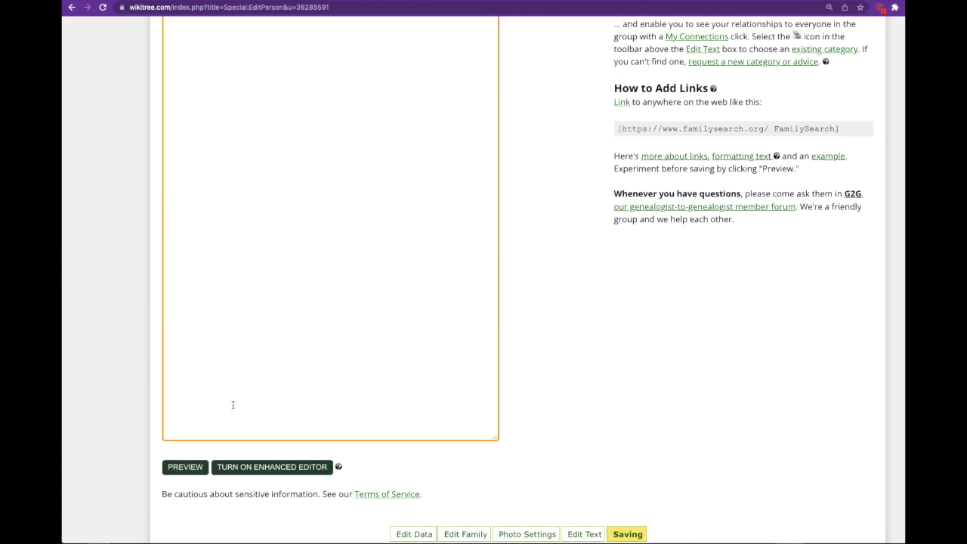
left_click_drag(208, 312, 173, 312)
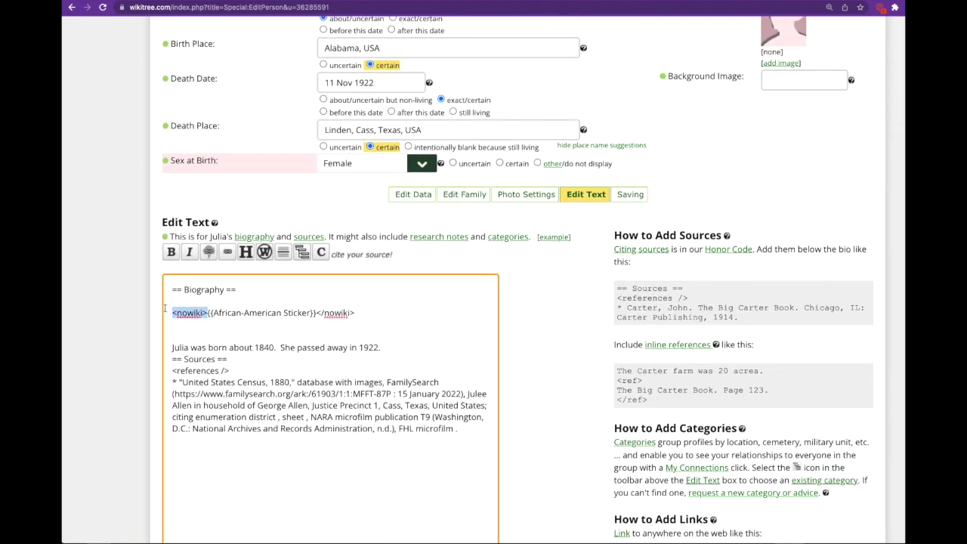
key("BackSpace")
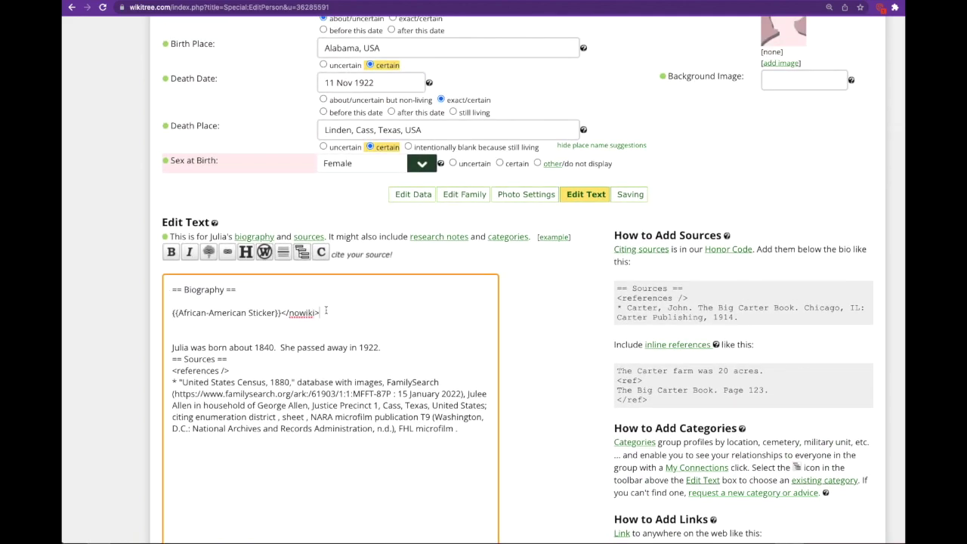
left_click(326, 310)
key("BackSpace")
key("BackSpace")
key("BackSpace")
key("BackSpace")
key("BackSpace")
key("BackSpace")
key("BackSpace")
key("BackSpace")
key("BackSpace")
scroll(225, 313, "down", 8)
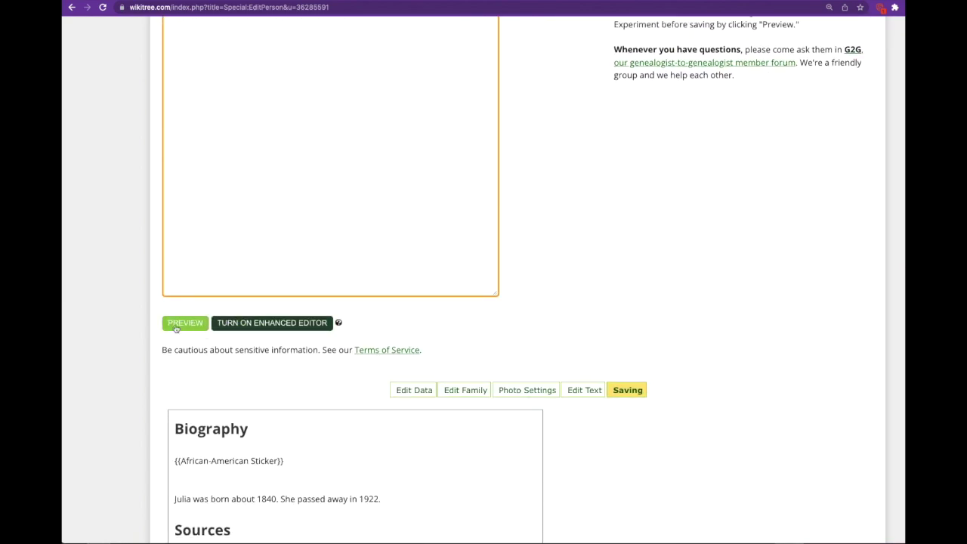
left_click(167, 325)
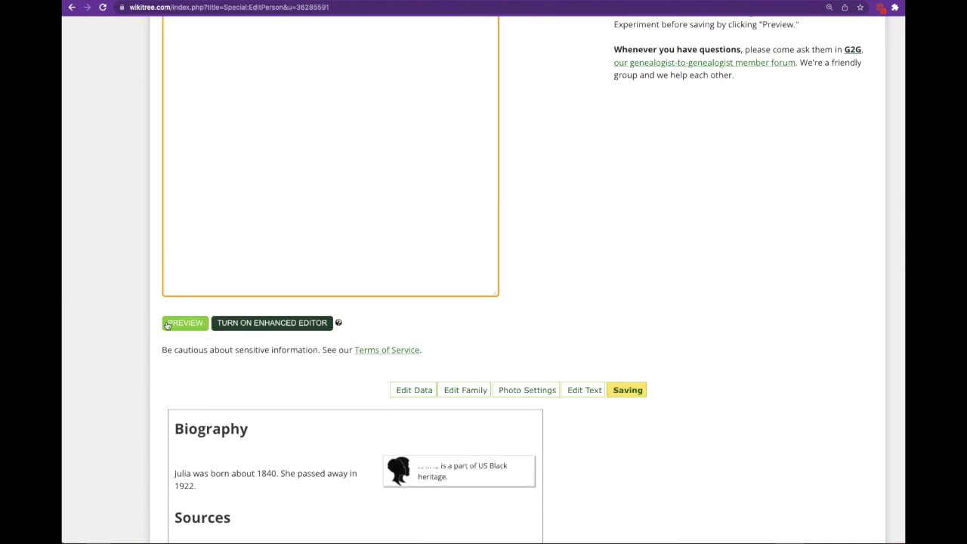
Insert a horizontal line below the African-American Sticker template in the biography text.
scroll(167, 325, "up", 7)
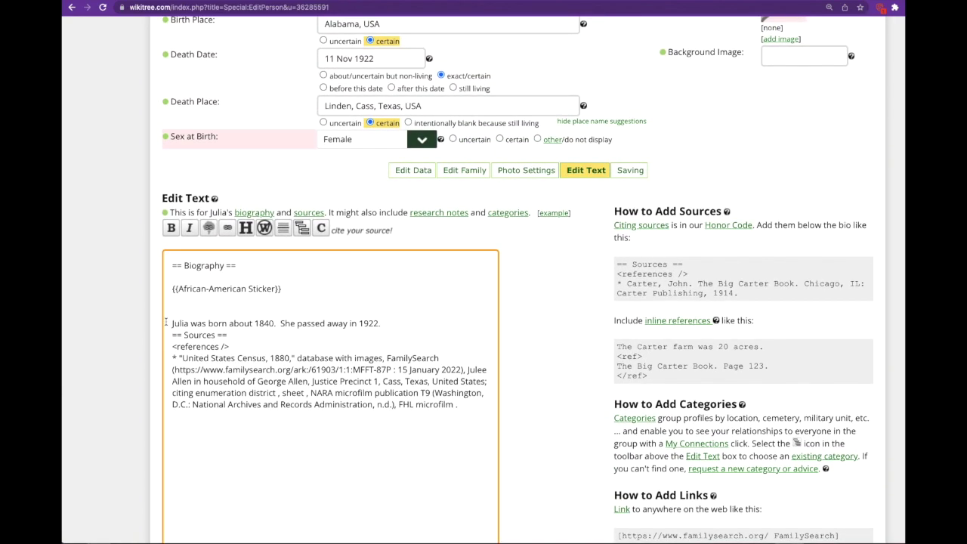
left_click(228, 304)
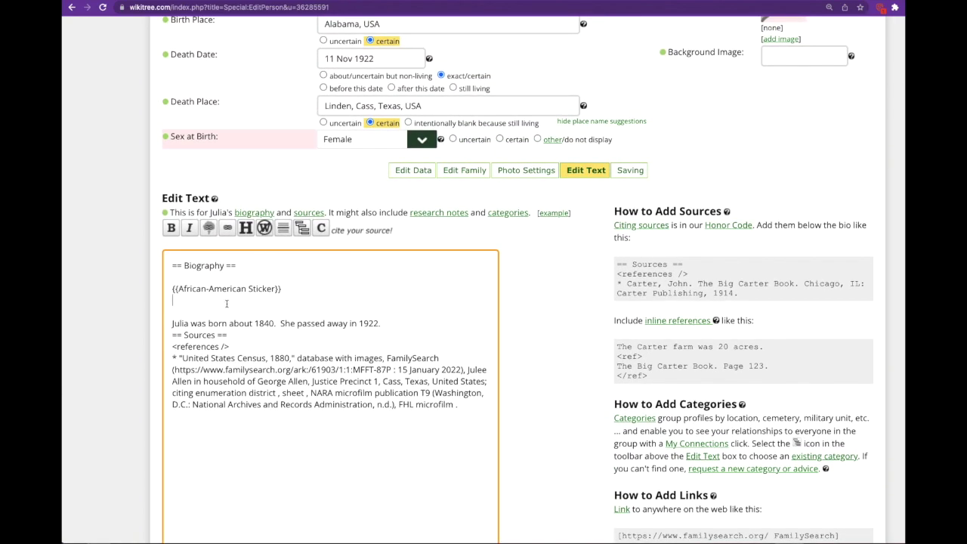
left_click(283, 233)
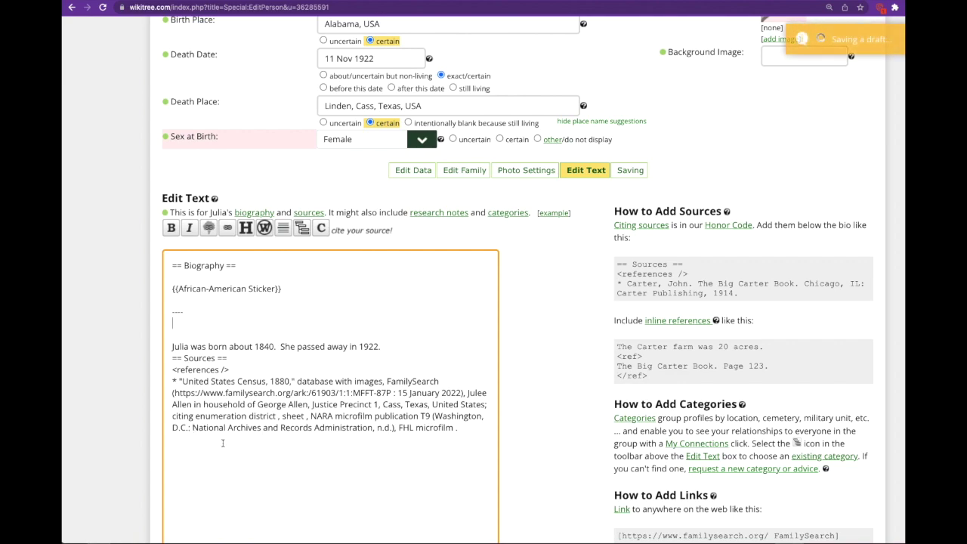
Preview the biography to check the horizontal line below the African-American Sticker.
scroll(230, 443, "down", 4)
scroll(239, 443, "down", 5)
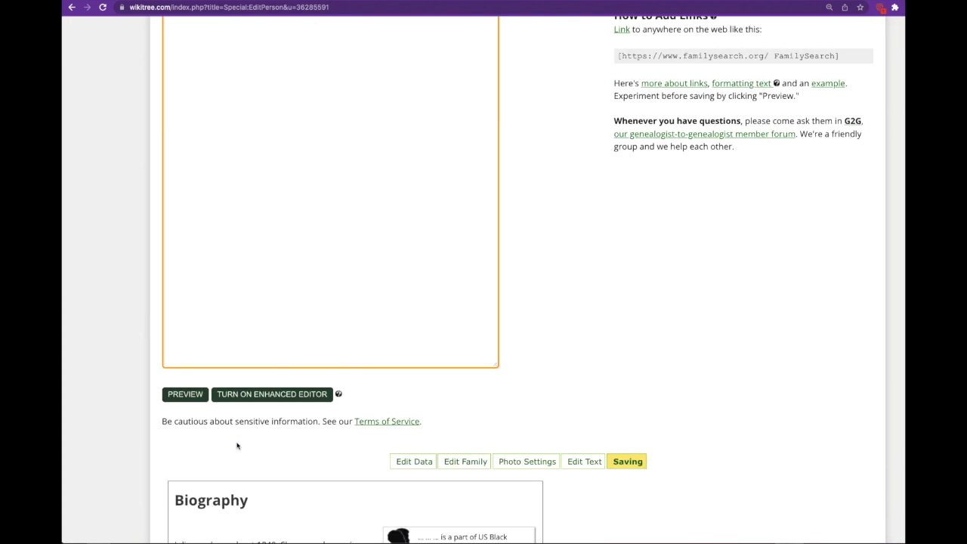
scroll(199, 380, "down", 3)
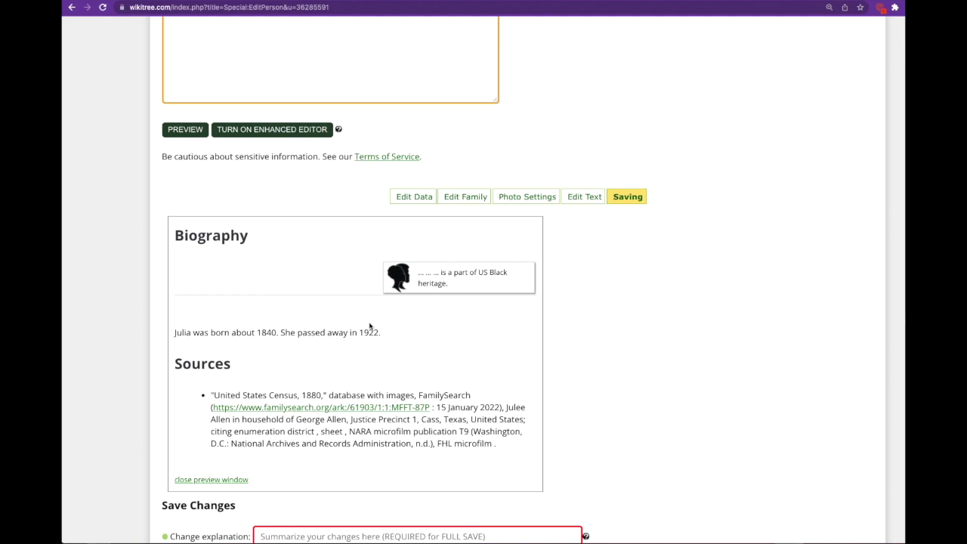
Delete the horizontal line below the African-American Sticker template in the biography text.
scroll(361, 330, "up", 5)
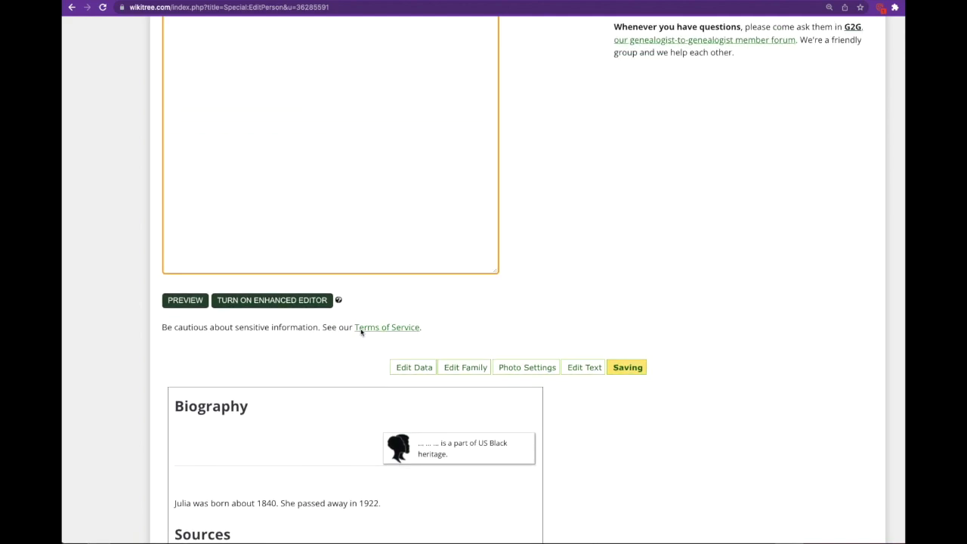
scroll(361, 329, "up", 4)
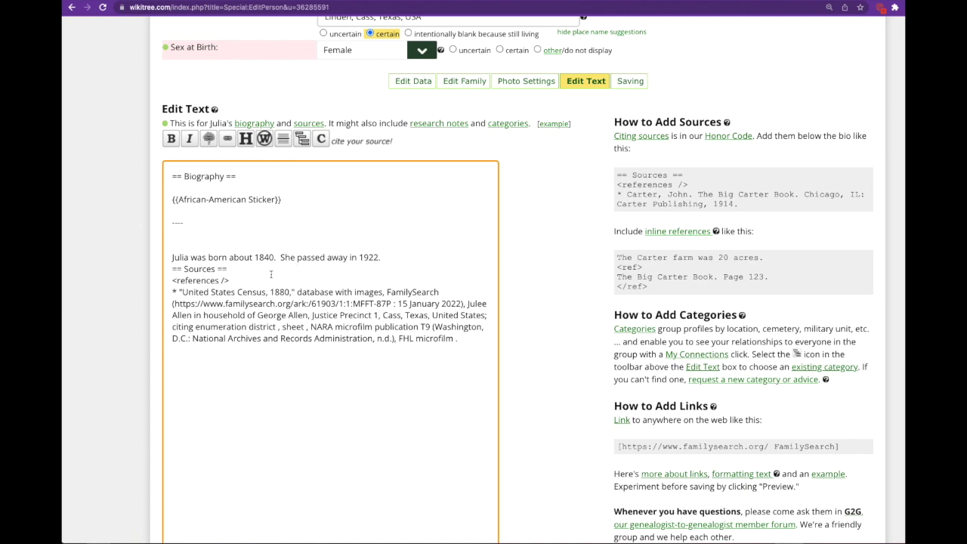
left_click_drag(189, 225, 150, 213)
key("BackSpace")
key("BackSpace")
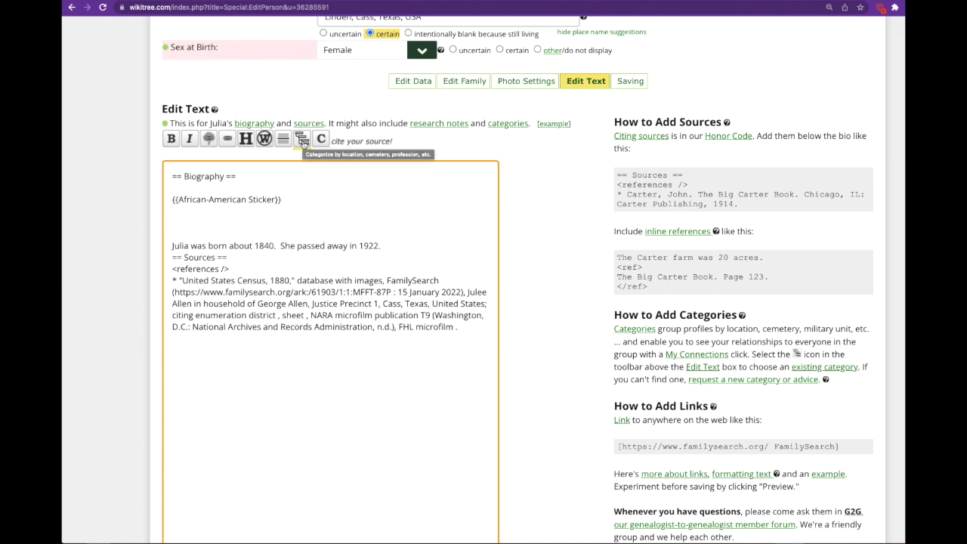
Search the categories for "Linden, texas" and add the category Linden, Texas to the profile text.
left_click(303, 140)
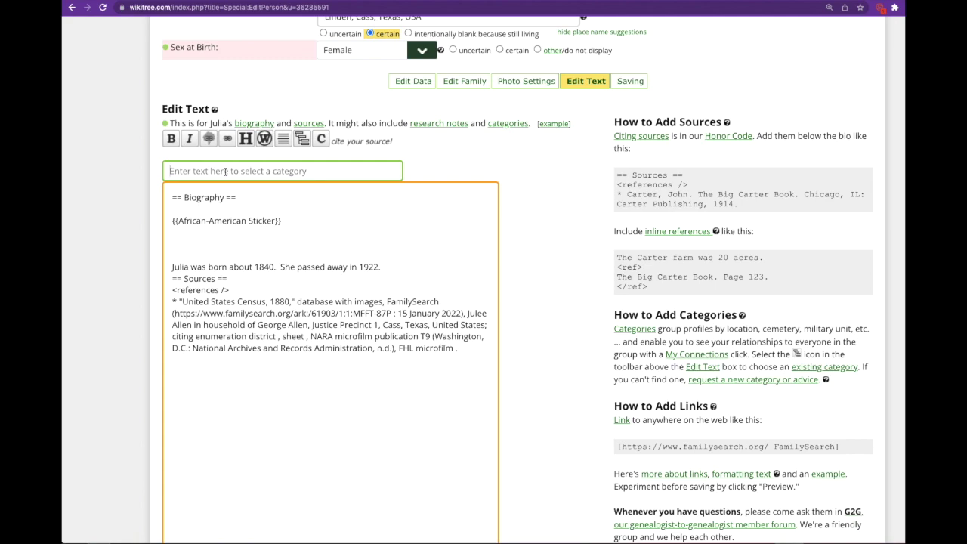
type("Liden, ")
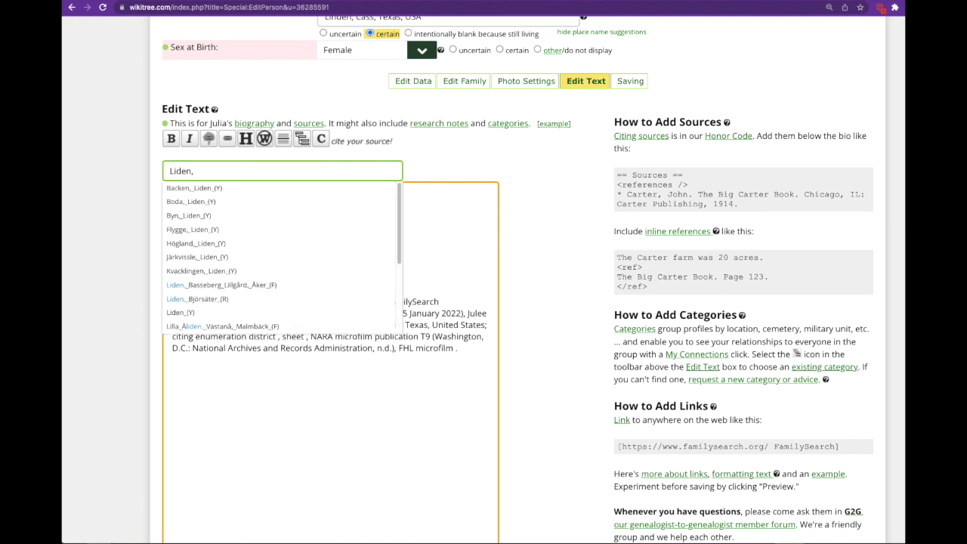
type("texas")
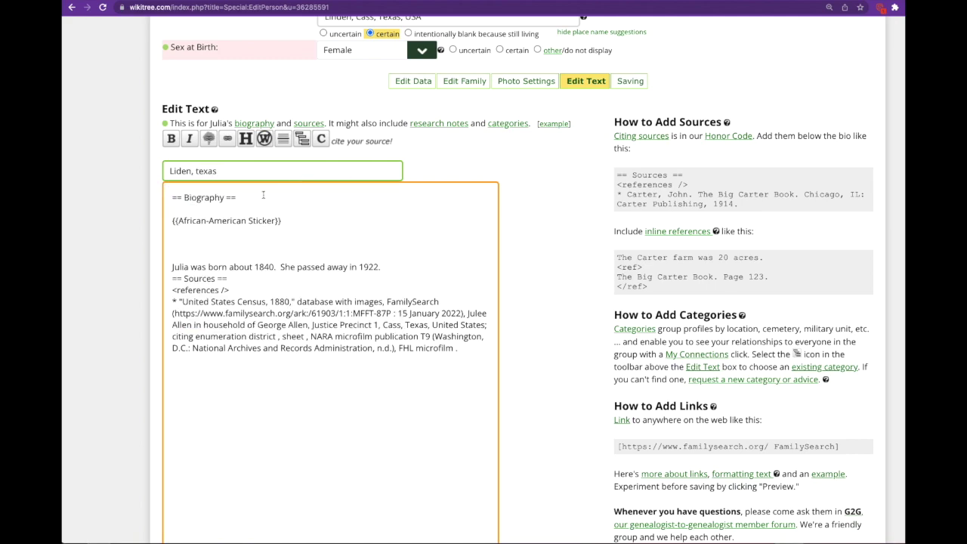
scroll(249, 226, "up", 1)
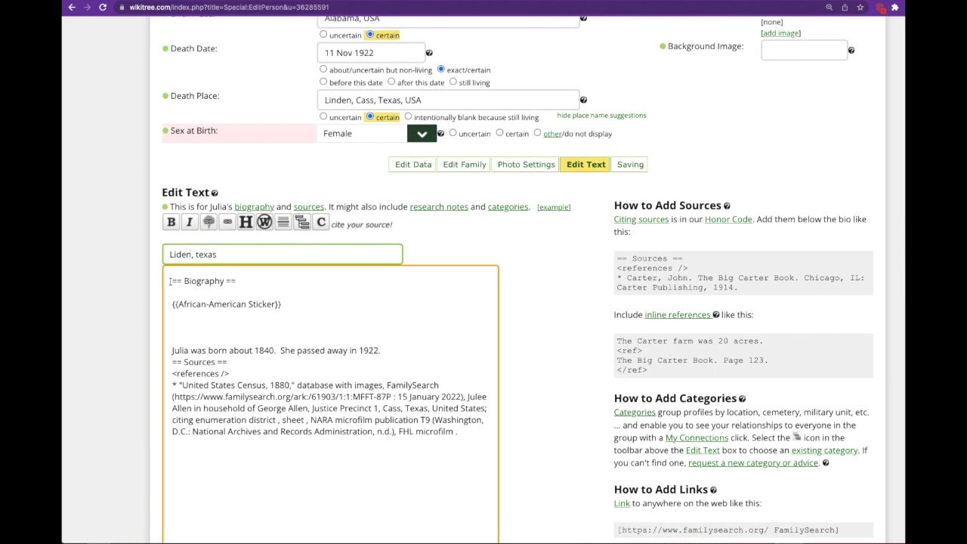
left_click(176, 254)
type("n")
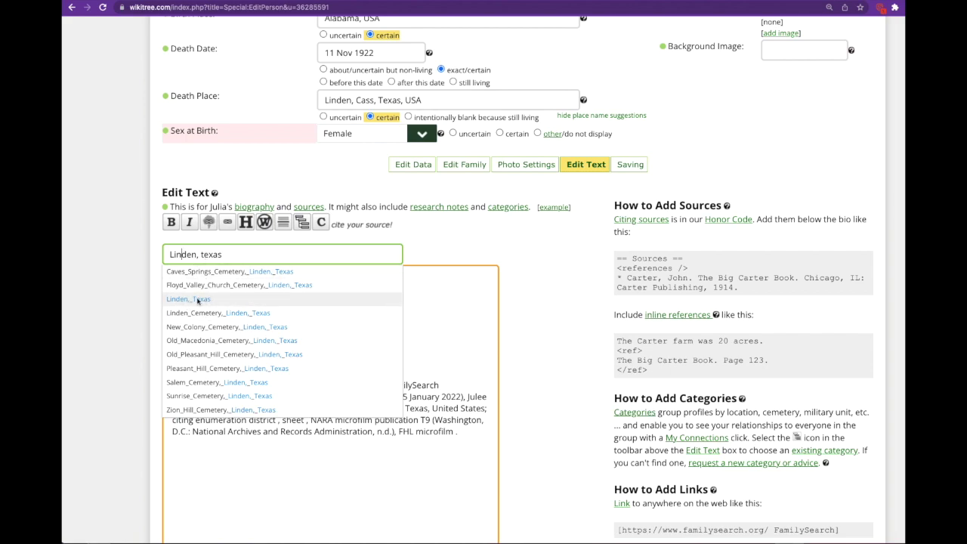
left_click(198, 300)
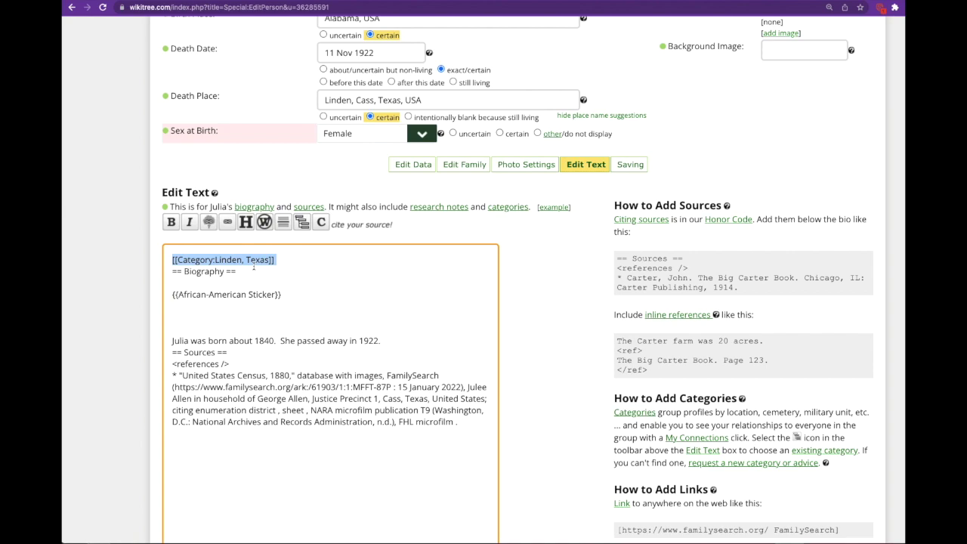
Search the categories for "Us black heritage project" and add the category US Black Heritage Project, Needs Biography.
left_click(302, 222)
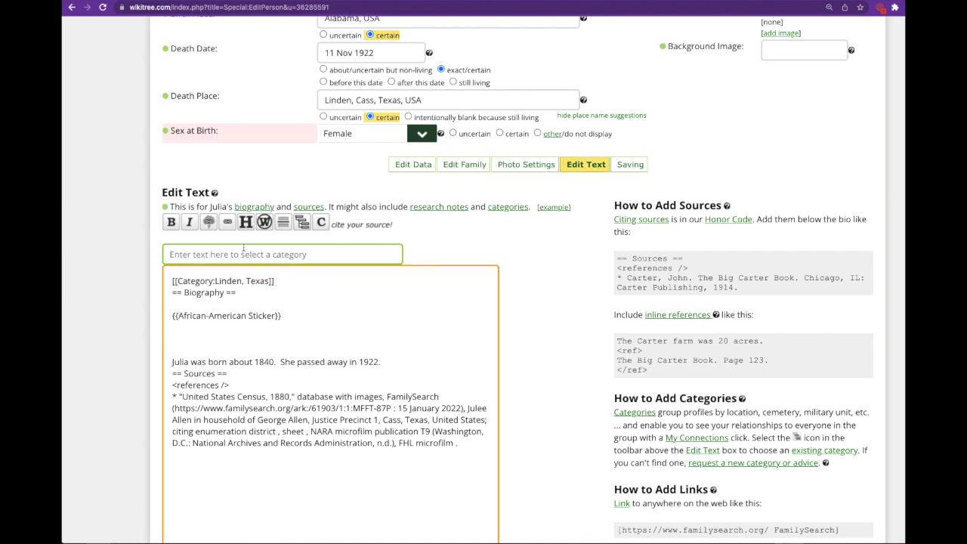
type("Us b")
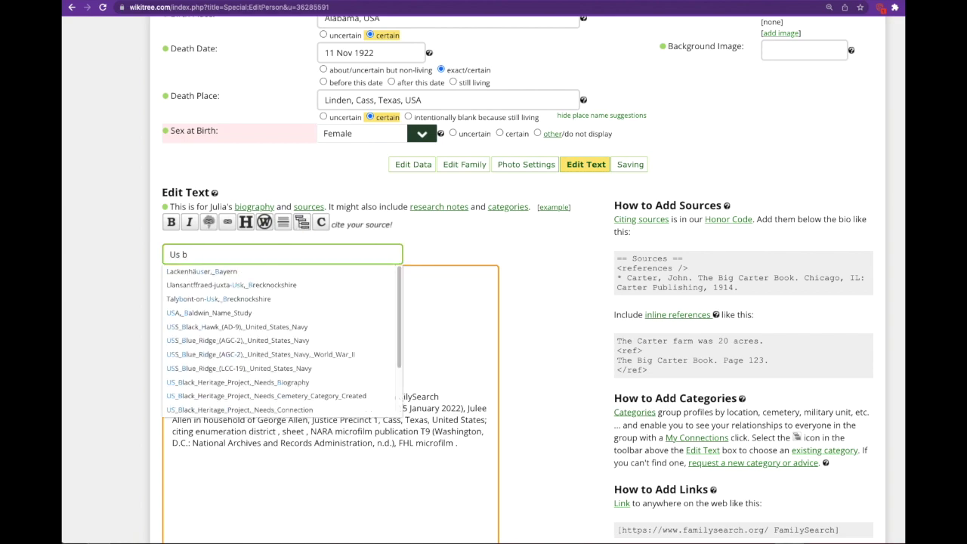
type("lack ")
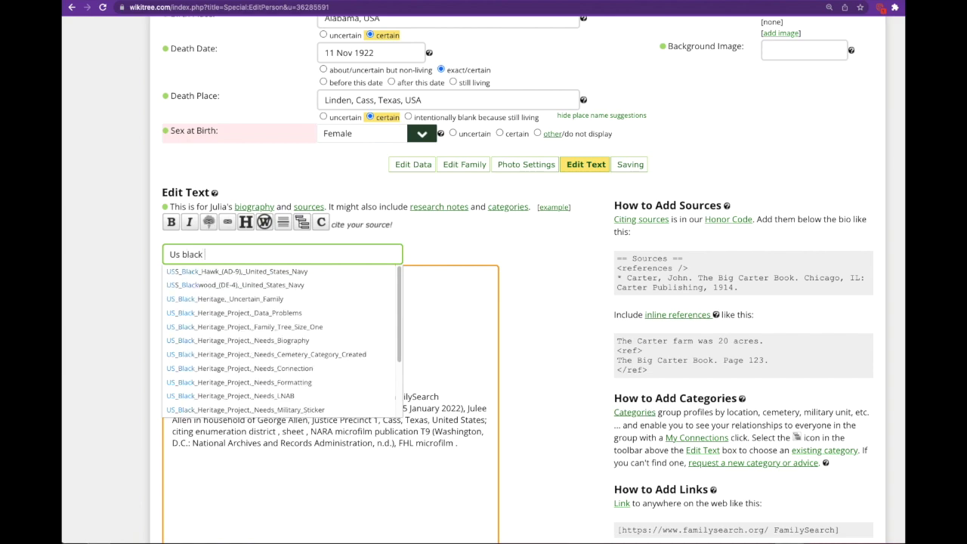
type("heritage project")
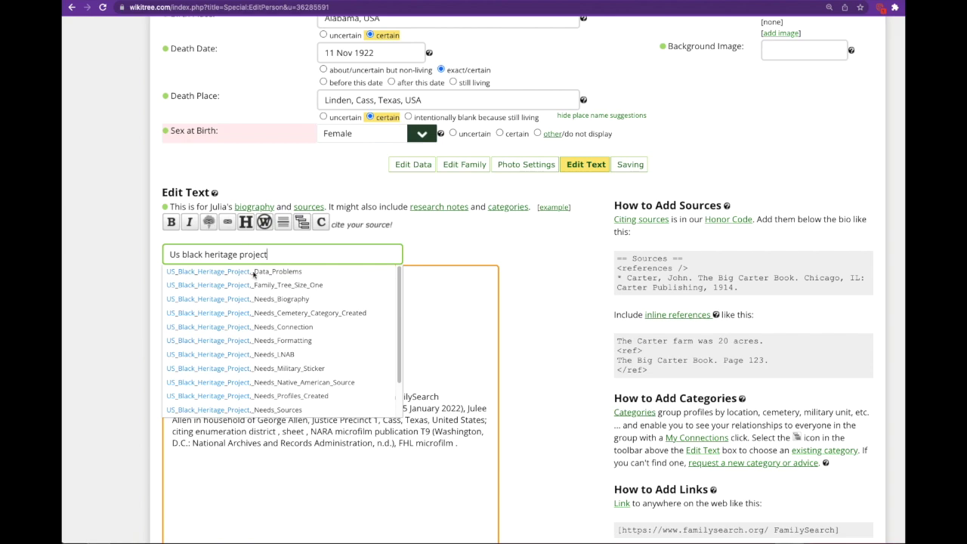
left_click(254, 299)
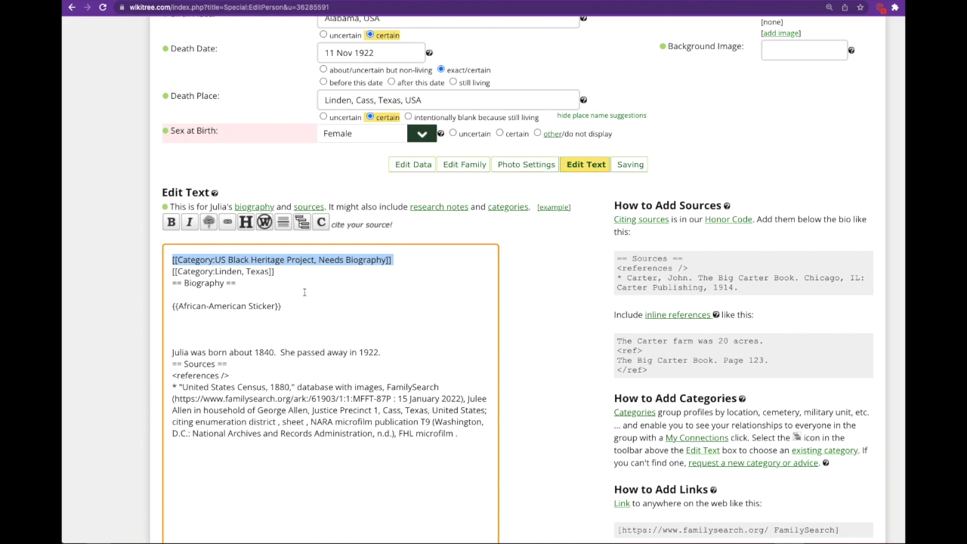
Search the categories for "washerwom" and add the occupation category Washerwomen to the profile text.
left_click(302, 221)
type("washerm")
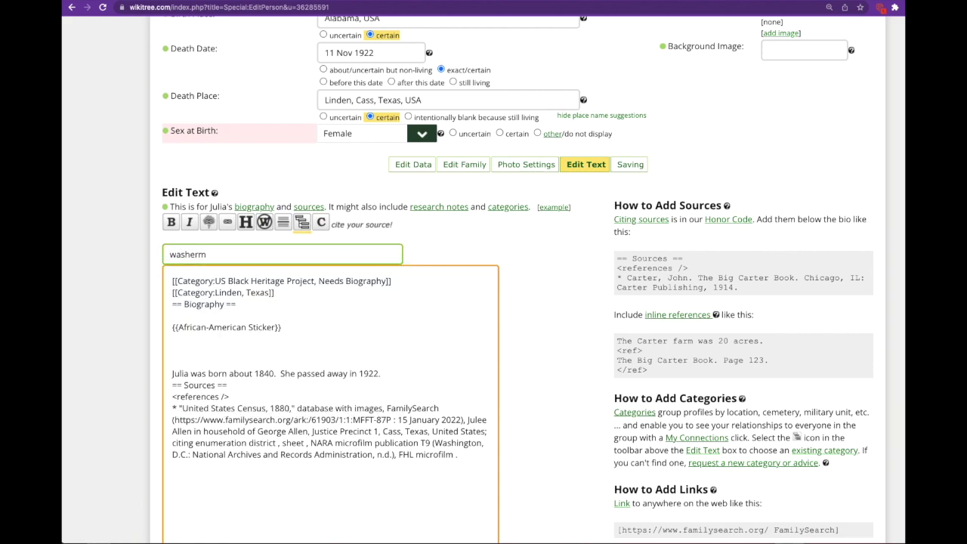
type("=oma")
key("BackSpace")
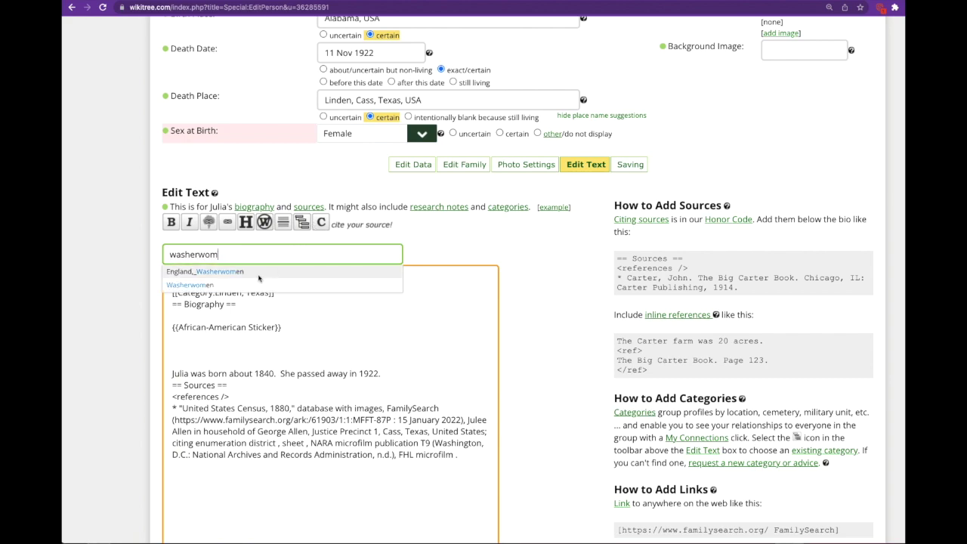
left_click(253, 284)
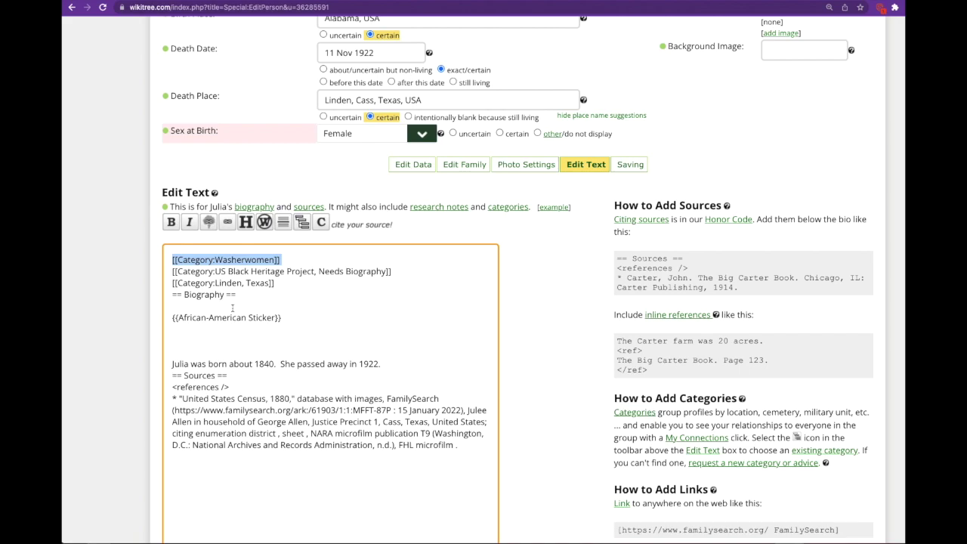
Remove the blank line between the Biography heading and the African-American Sticker template.
scroll(279, 387, "down", 12)
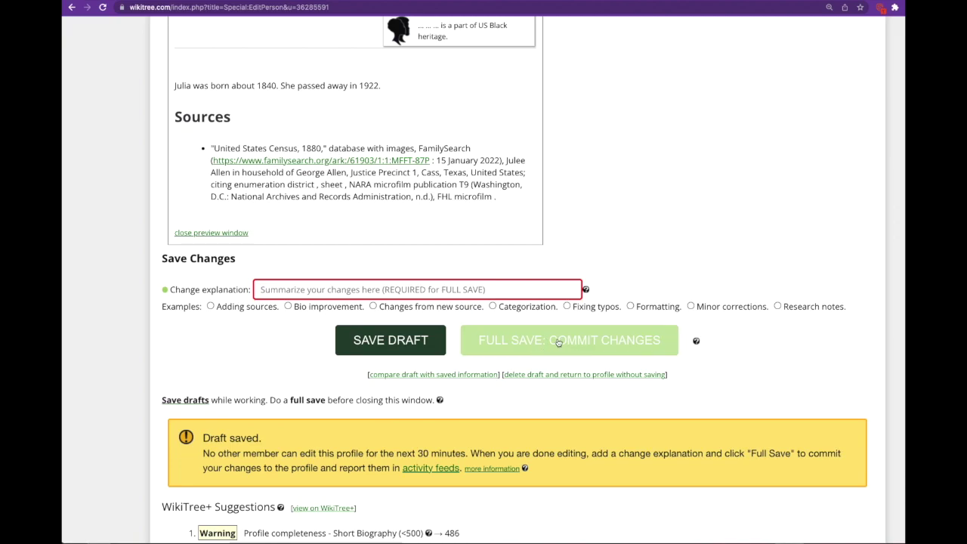
scroll(257, 379, "up", 5)
scroll(257, 378, "up", 2)
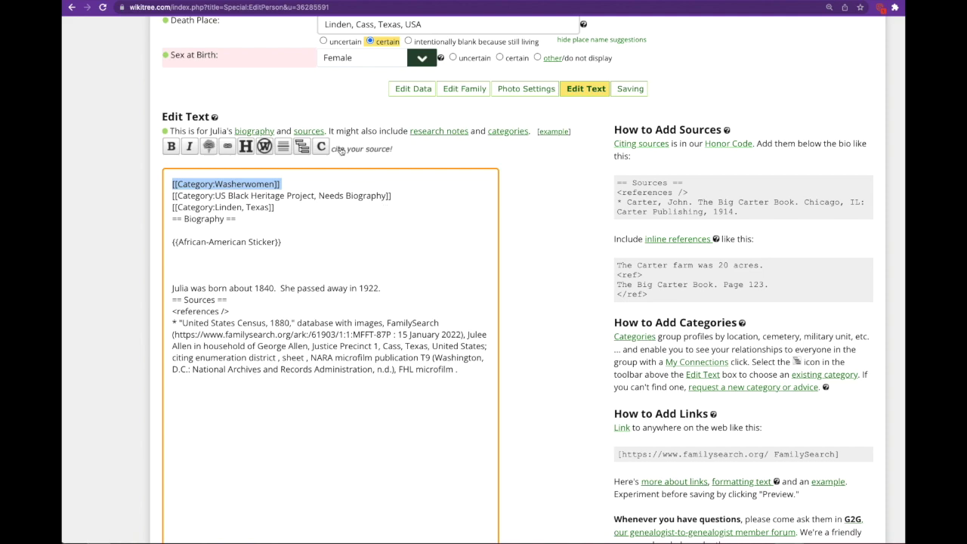
left_click(200, 229)
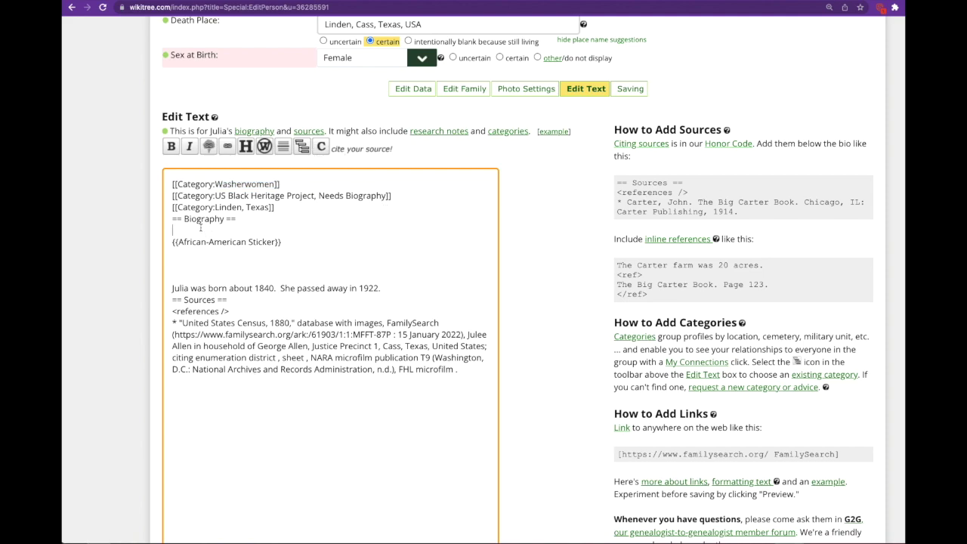
key("BackSpace")
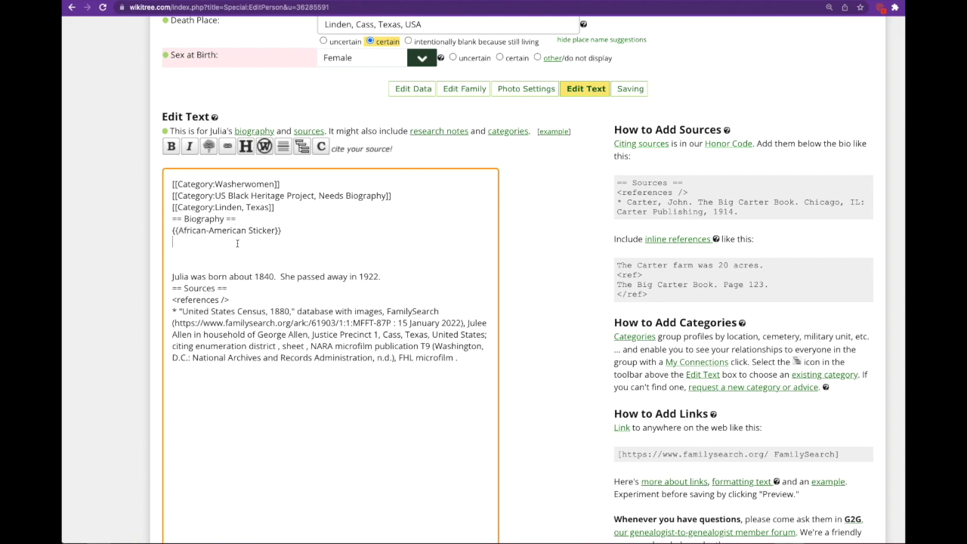
Add the template {{Texas Sticker}} directly below the African-American Sticker and preview the biography.
type("{{T")
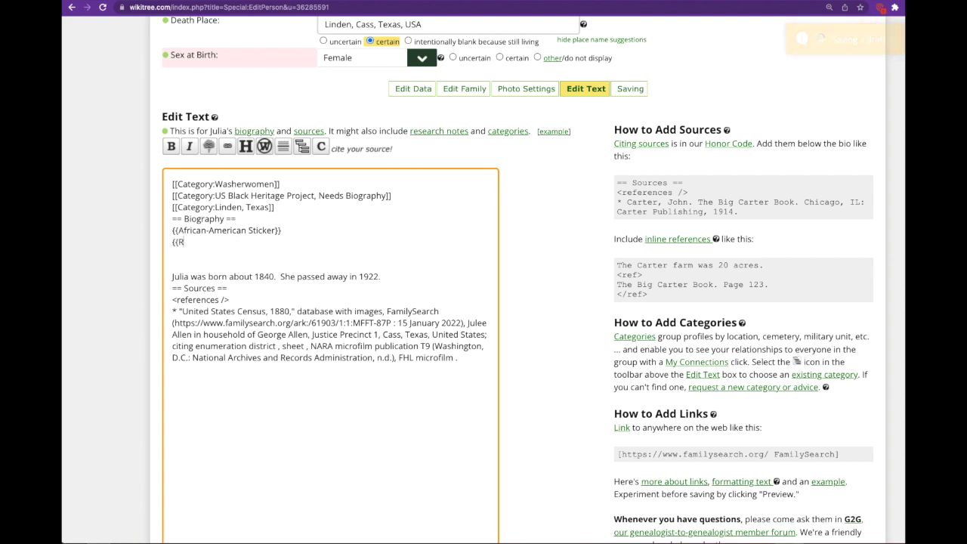
type("exas ")
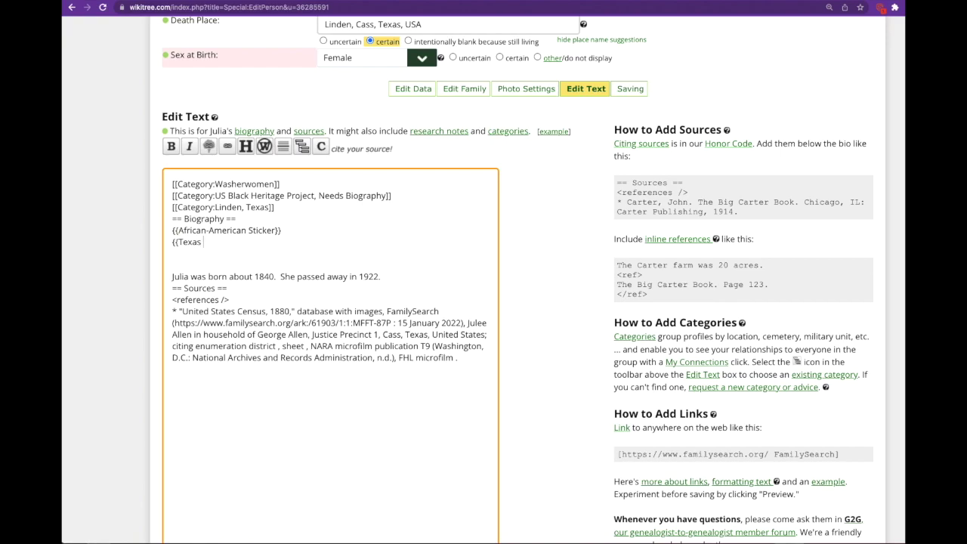
type("Sticker}}")
scroll(275, 327, "down", 6)
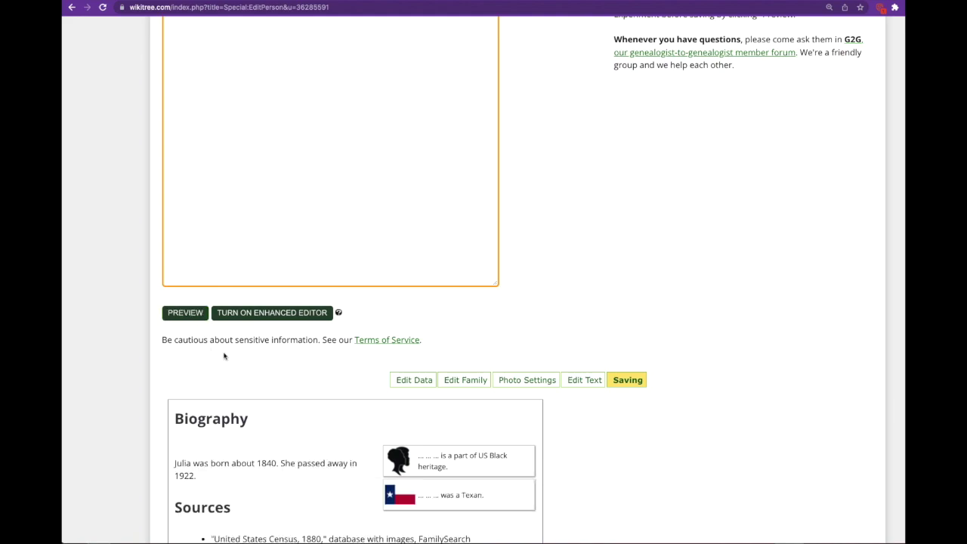
scroll(226, 356, "down", 2)
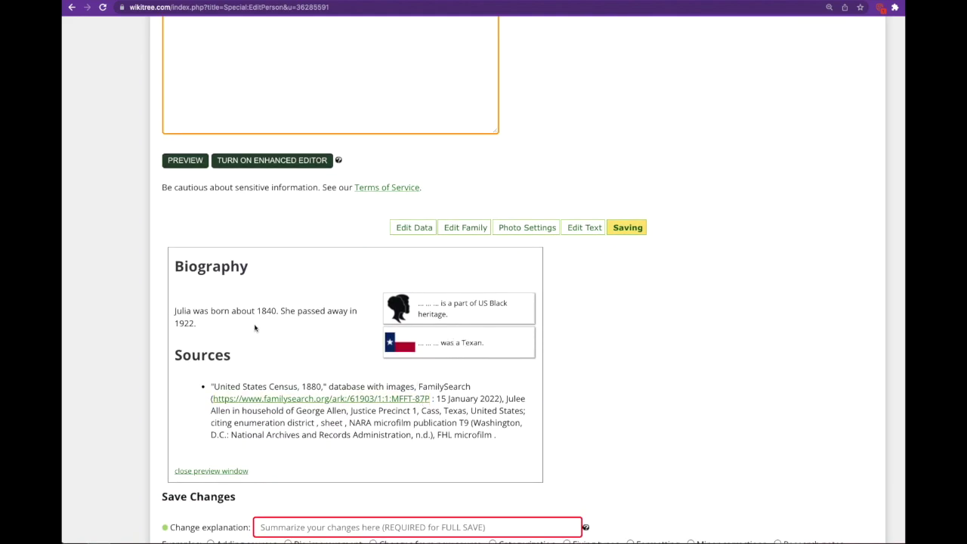
Insert the template {{Unsourced}} on a new line between the categories and the Biography heading, and preview the biography.
scroll(240, 326, "up", 8)
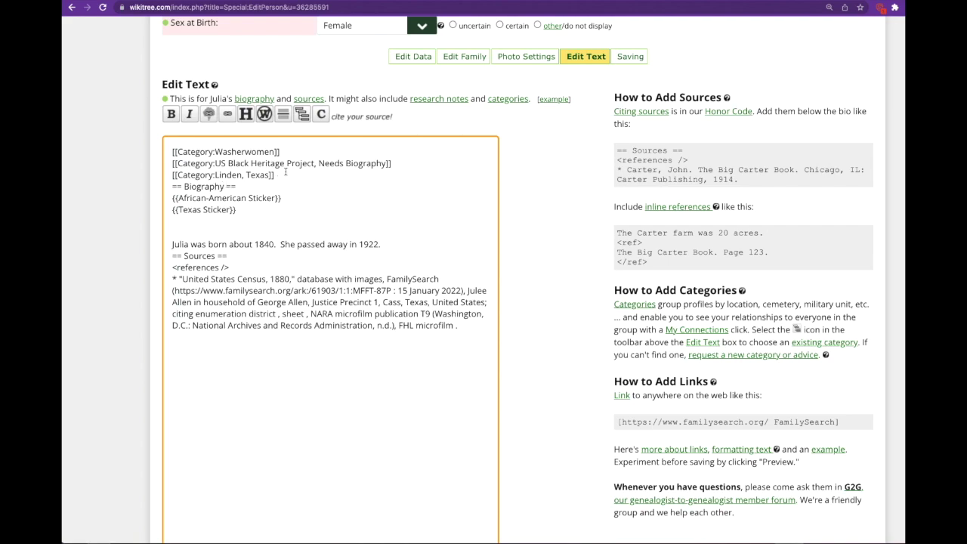
key("Return")
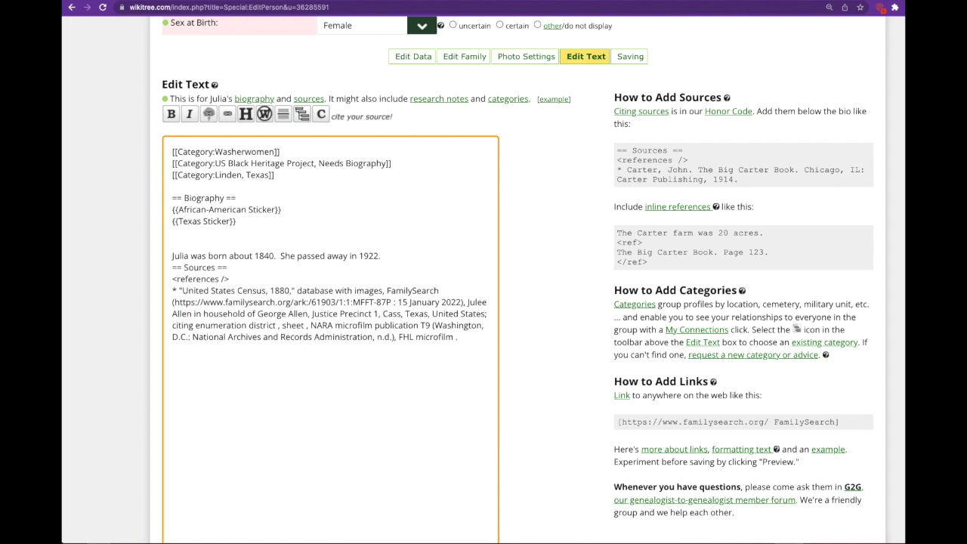
type("{{U")
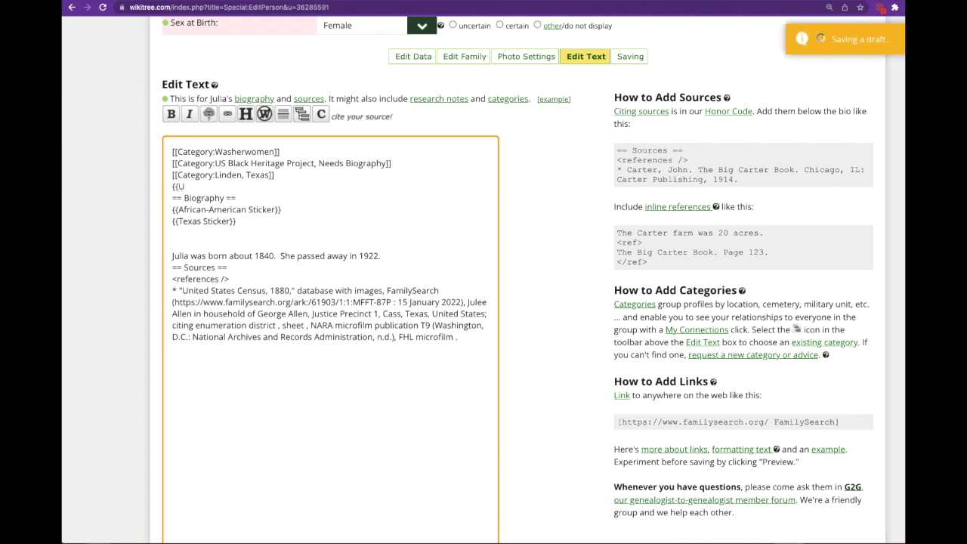
type("nsourced")
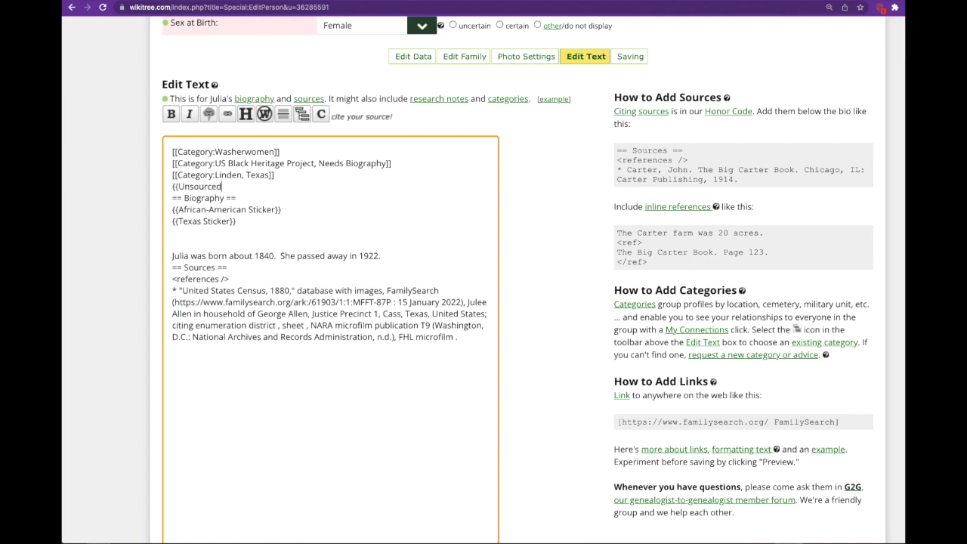
type("}}")
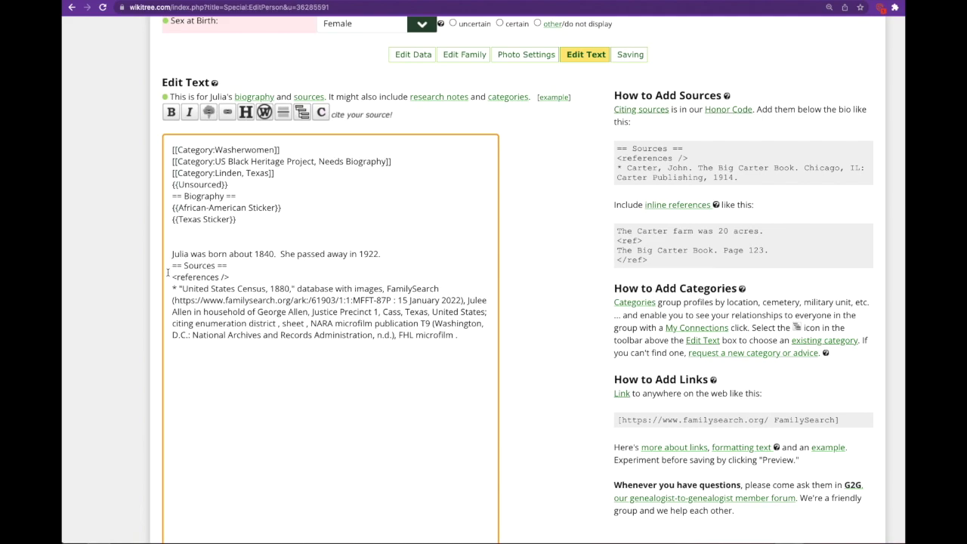
scroll(166, 272, "down", 5)
scroll(164, 272, "down", 3)
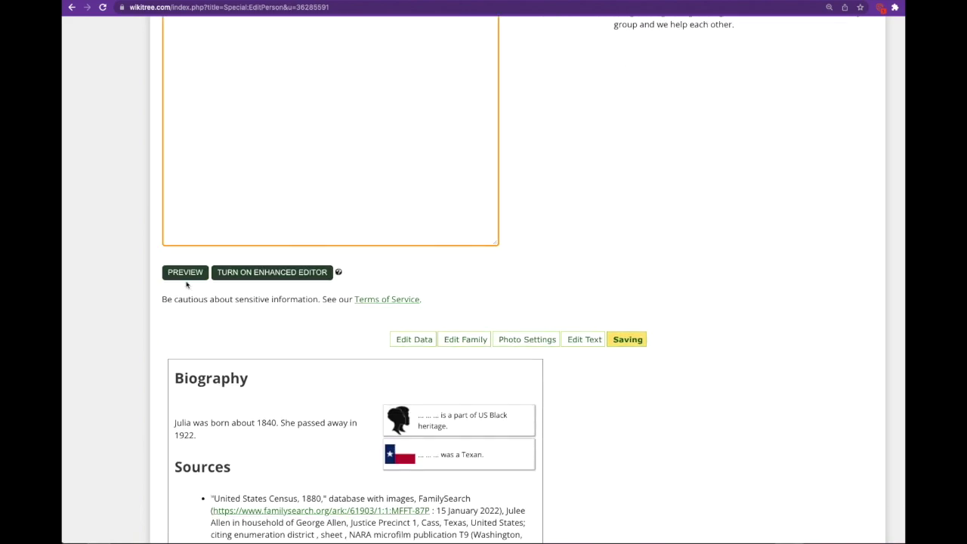
left_click(185, 274)
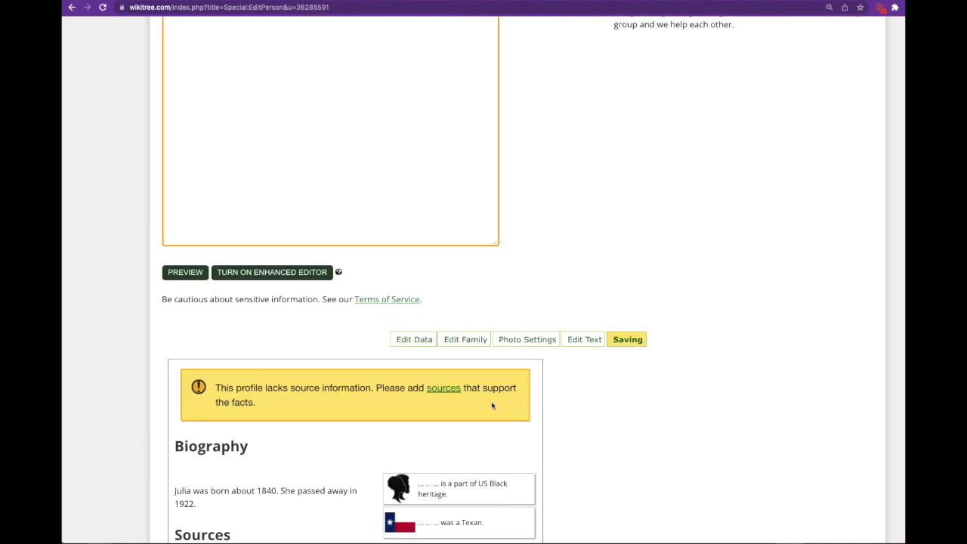
scroll(233, 322, "up", 5)
scroll(231, 320, "up", 4)
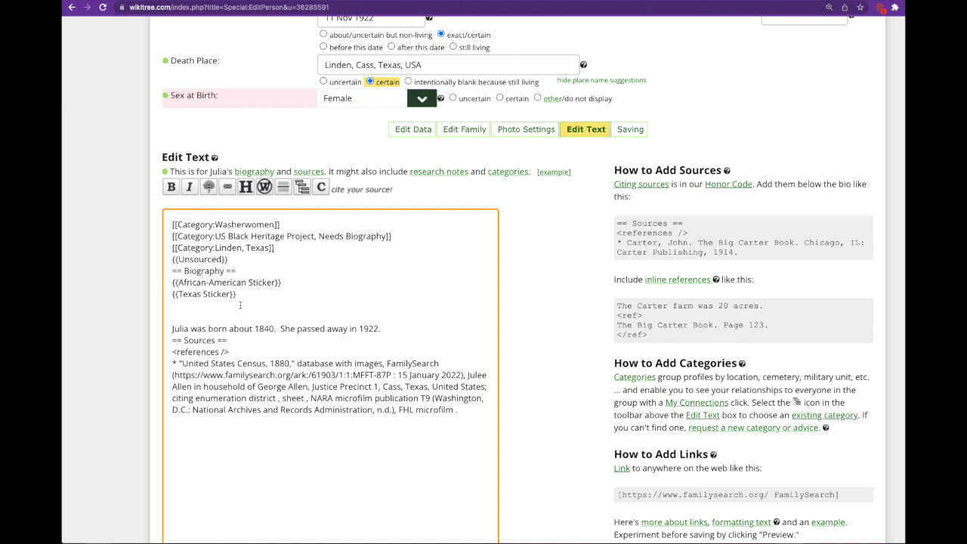
Move the {{Texas Sticker}} template from under the African-American Sticker to a new line directly below the birth and death sentence.
scroll(239, 344, "down", 1)
scroll(240, 344, "down", 5)
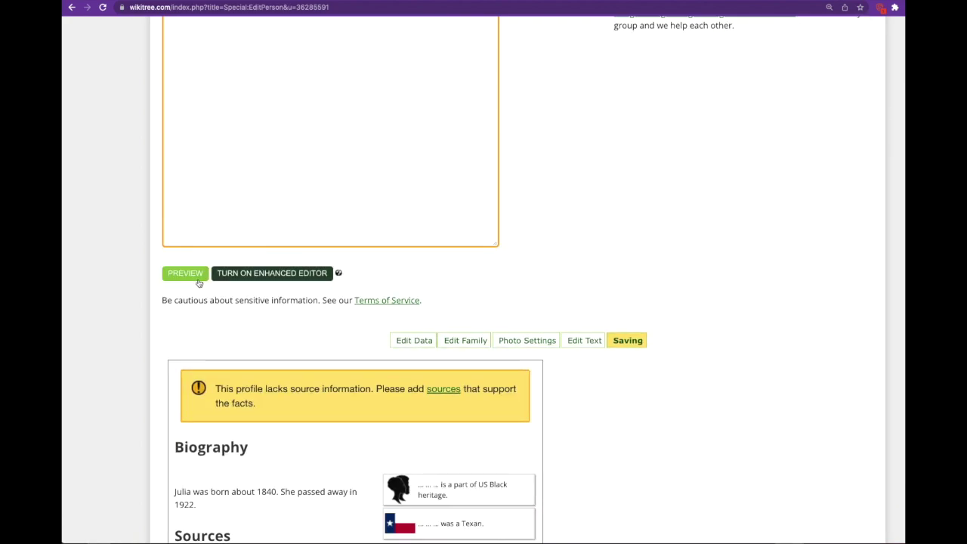
scroll(242, 360, "down", 5)
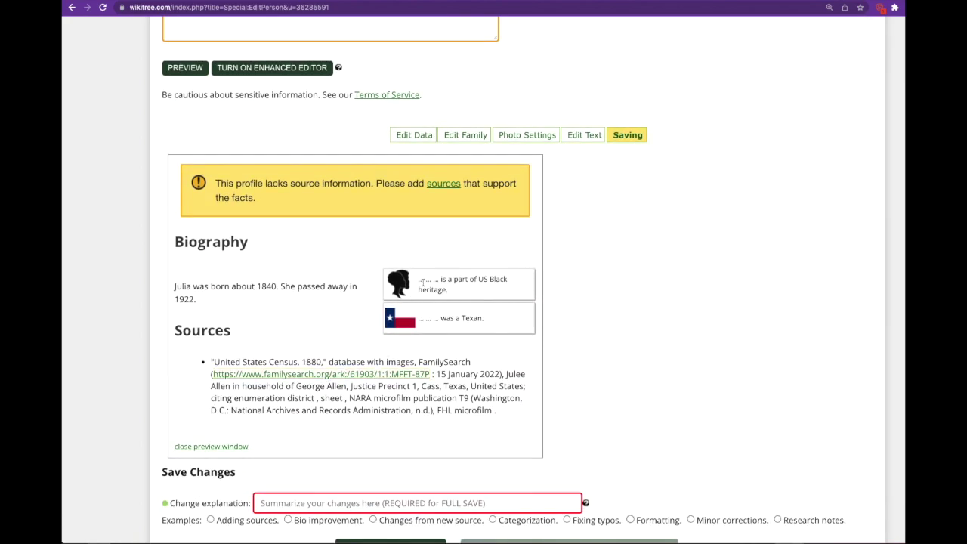
scroll(204, 309, "up", 10)
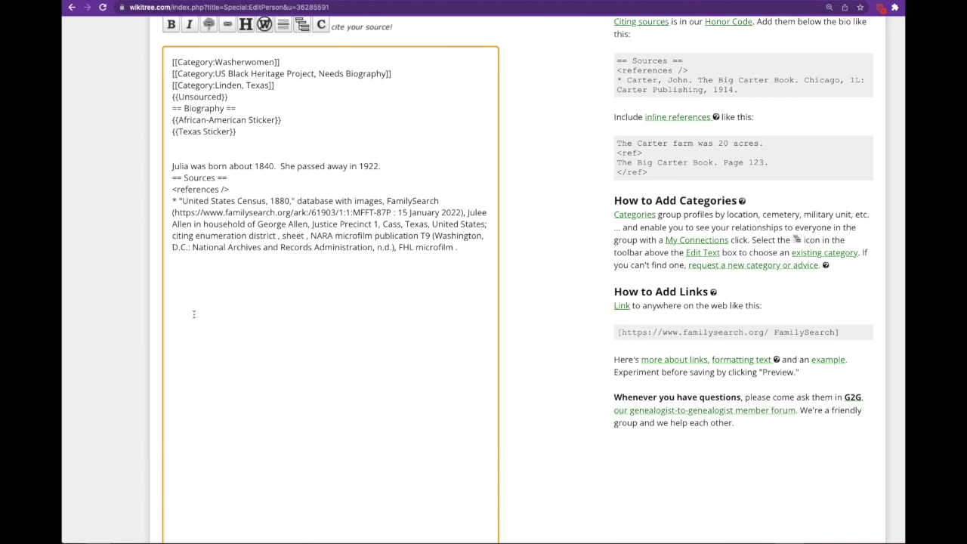
left_click_drag(243, 136, 170, 132)
key("ctrl+c")
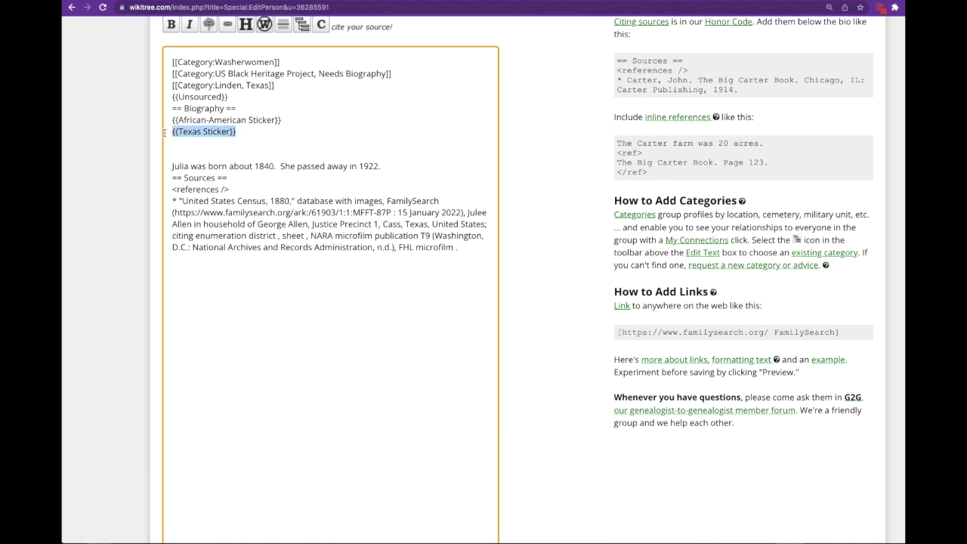
key("BackSpace")
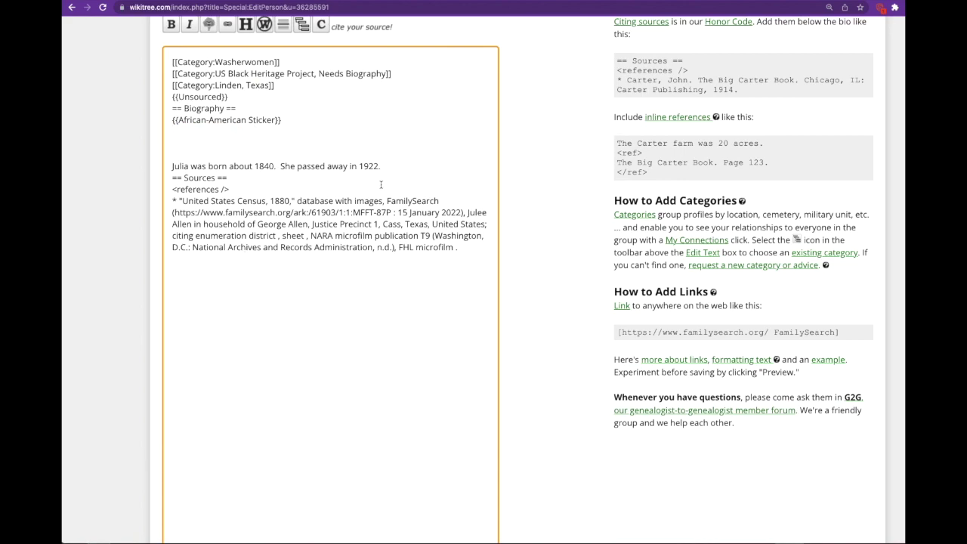
left_click(394, 166)
key("Return")
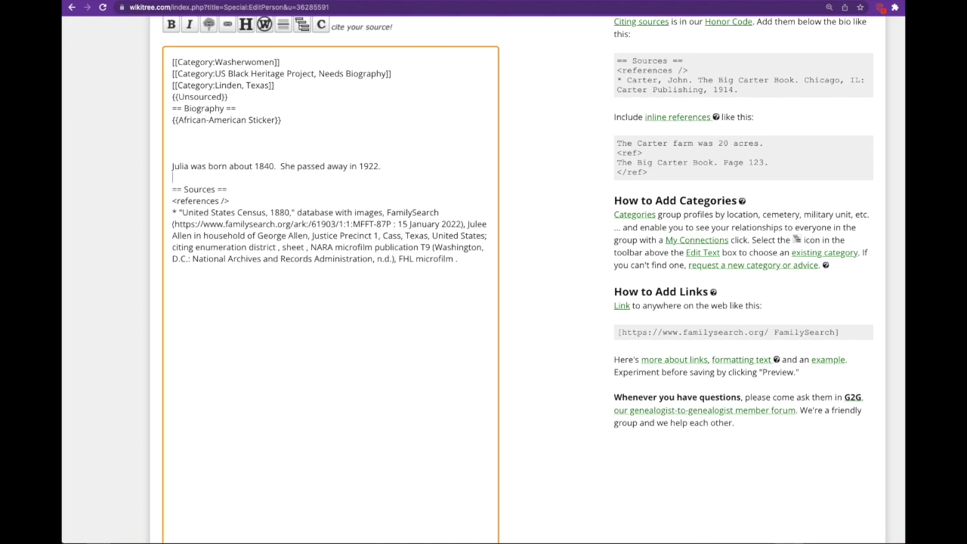
key("ctrl+v")
Preview the biography and compare the placement of the Unsourced, African-American and Texas templates in the text with the rendered result.
scroll(290, 300, "down", 10)
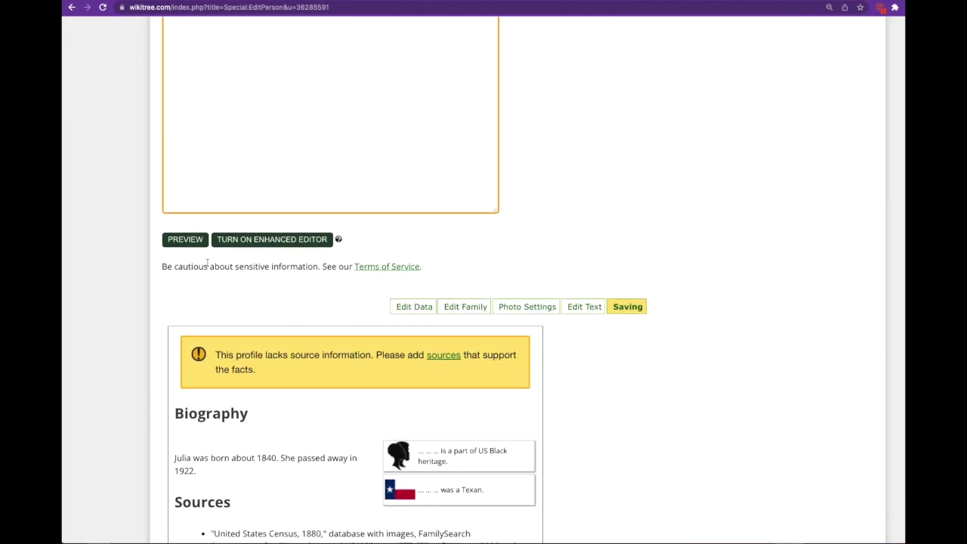
left_click(185, 240)
scroll(232, 308, "down", 5)
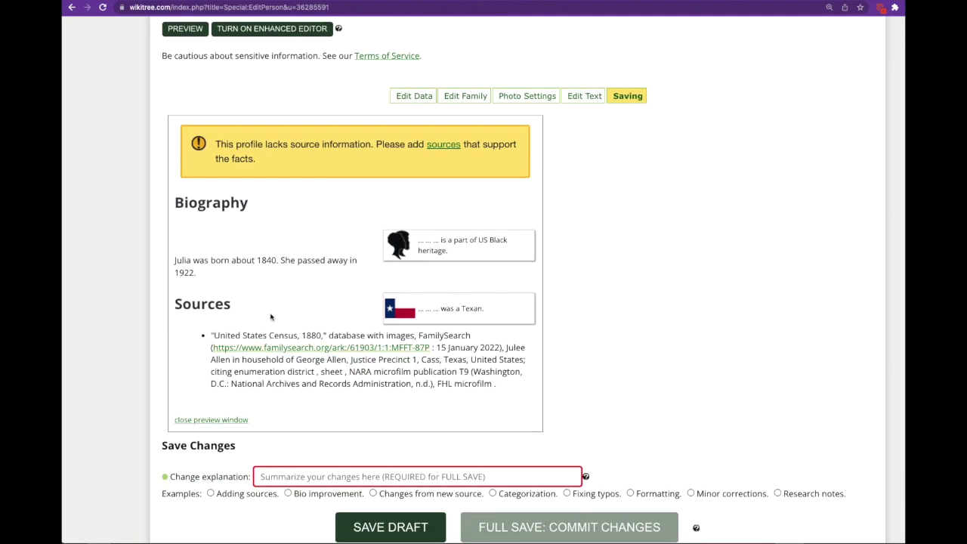
scroll(307, 324, "up", 12)
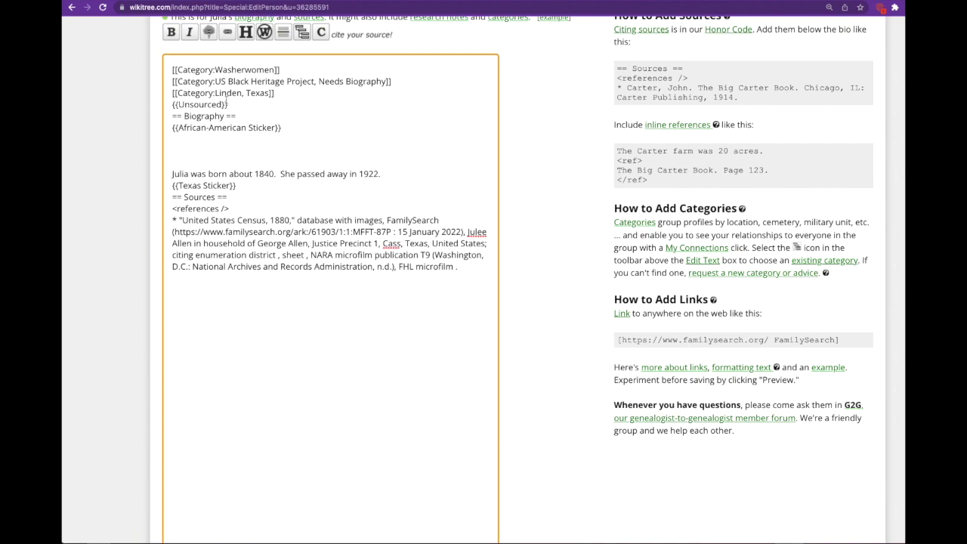
left_click_drag(228, 105, 173, 105)
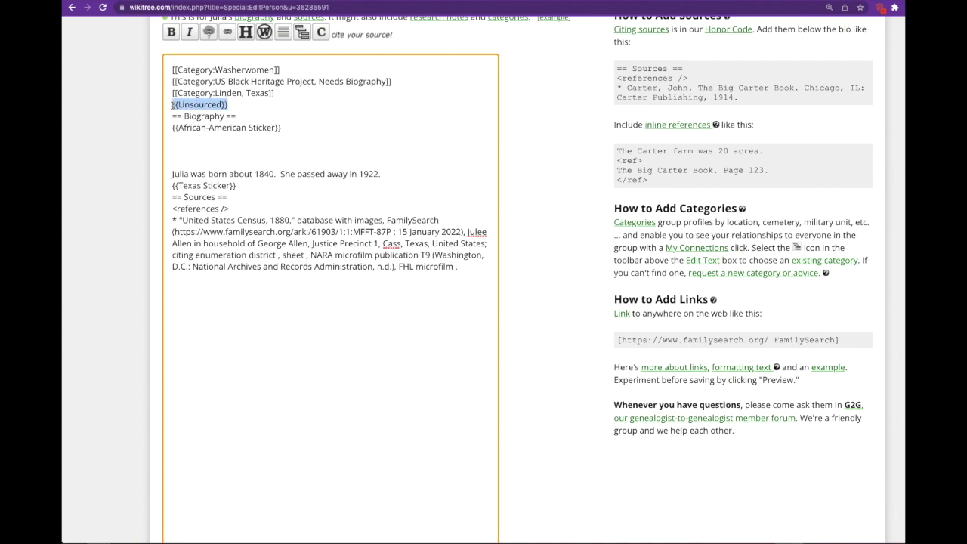
left_click_drag(283, 128, 166, 121)
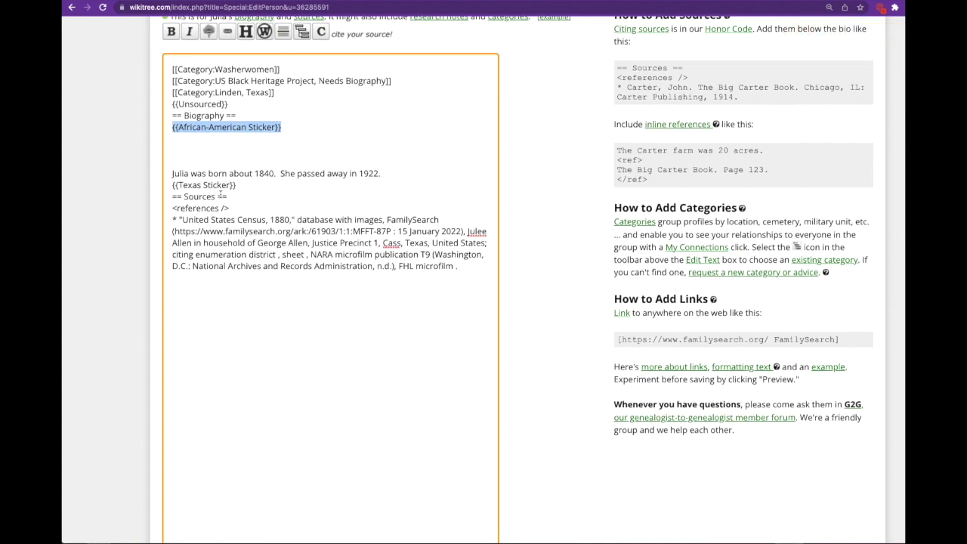
scroll(220, 194, "down", 7)
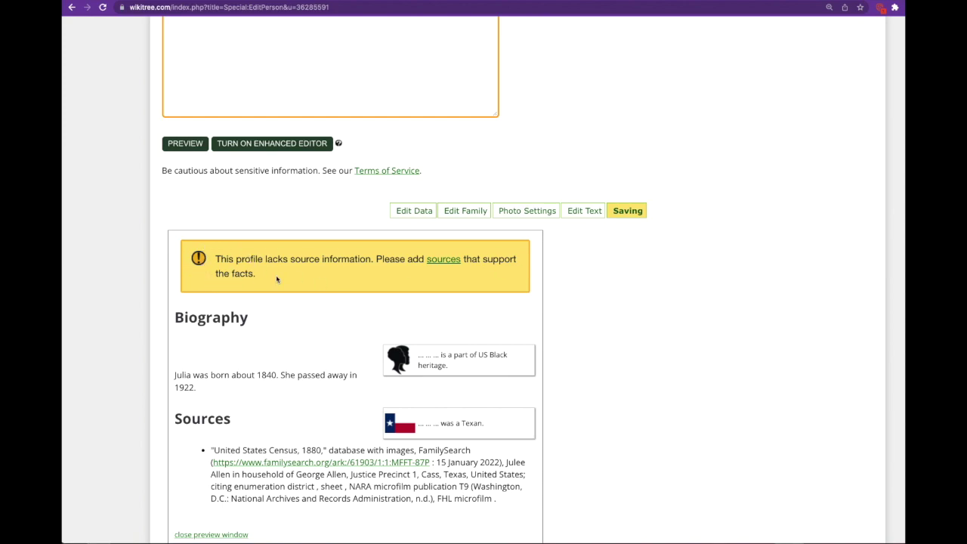
left_click(249, 319)
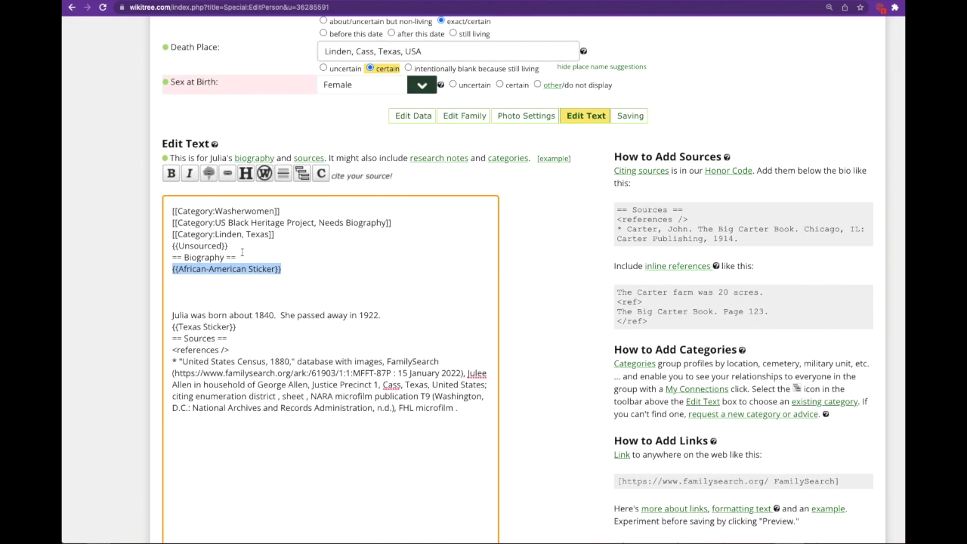
Delete the {{Unsourced}} template and the Washerwomen category from the profile text, including their empty lines.
left_click_drag(240, 246, 143, 250)
key("BackSpace")
key("BackSpace")
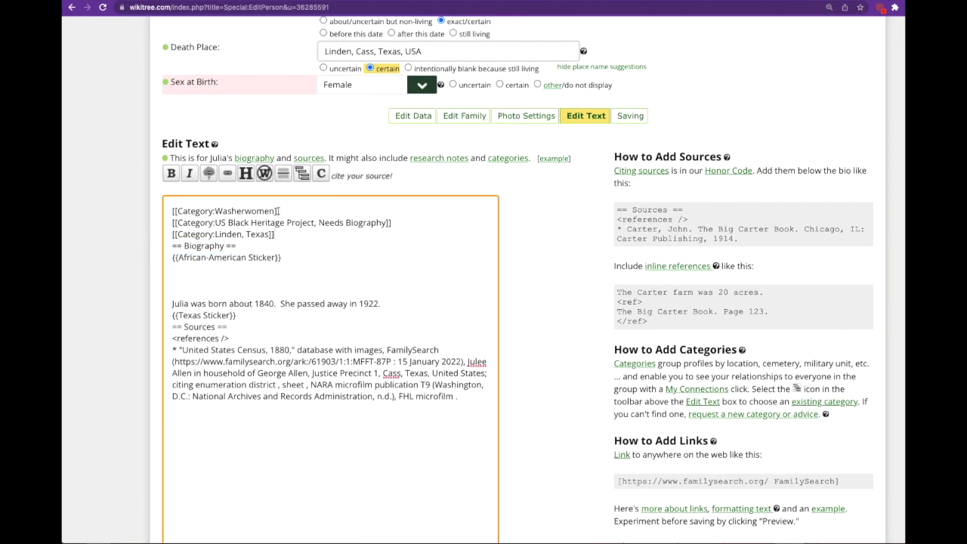
left_click_drag(294, 209, 150, 200)
key("BackSpace")
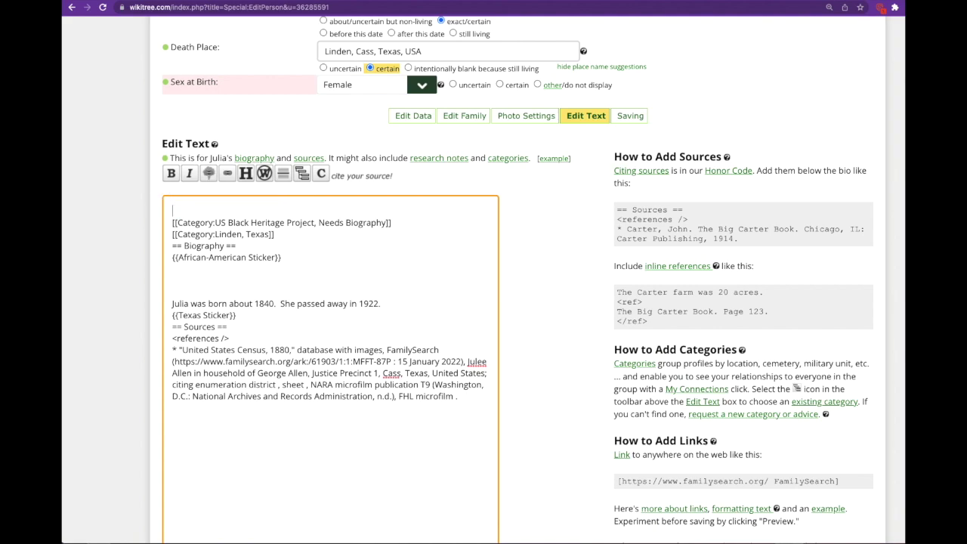
key("BackSpace")
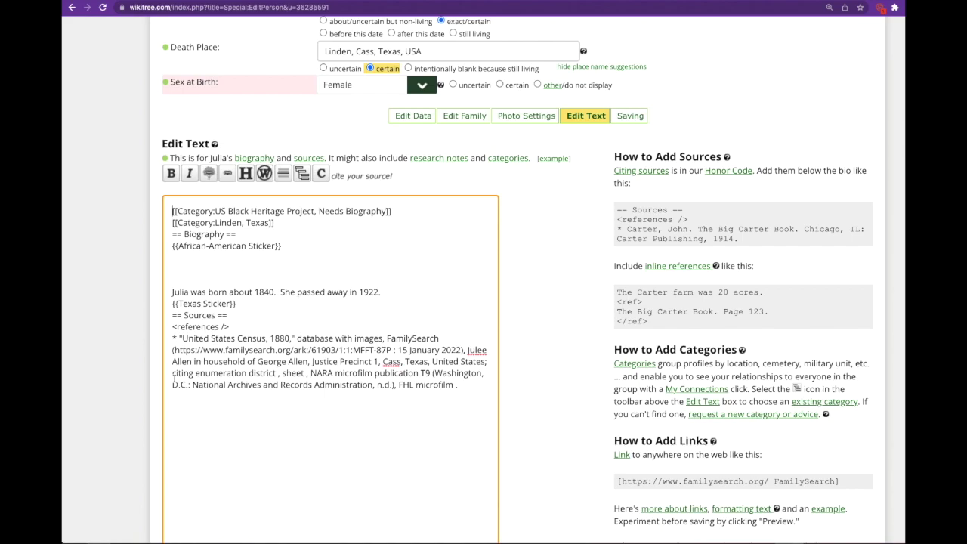
Switch to the ancestor's Find a Grave memorial page, show its source citation and copy the full citation text.
scroll(174, 378, "down", 5)
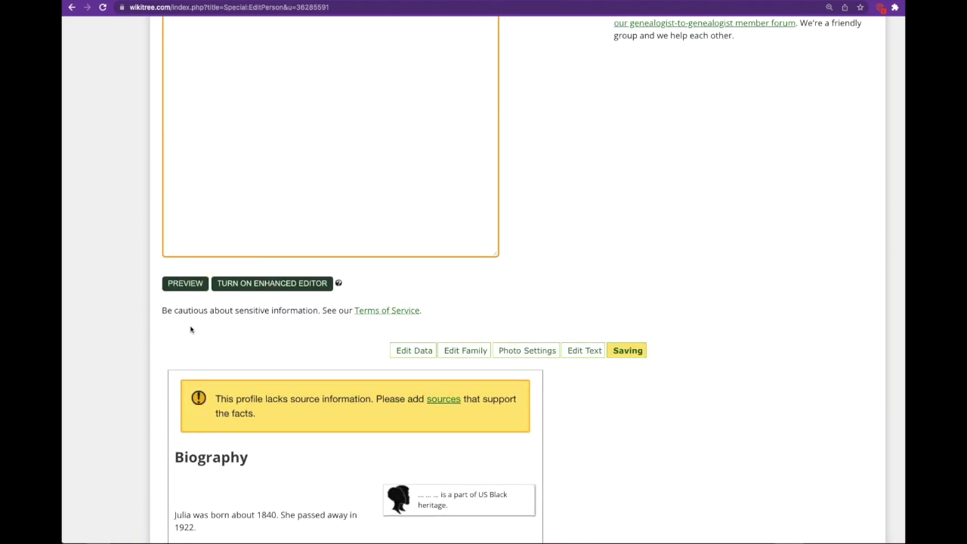
scroll(190, 330, "down", 4)
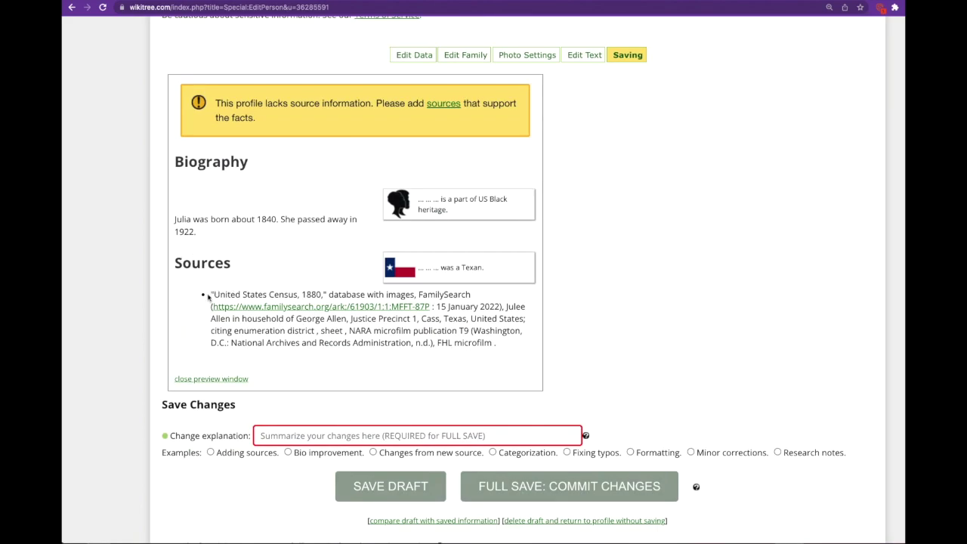
scroll(201, 302, "up", 8)
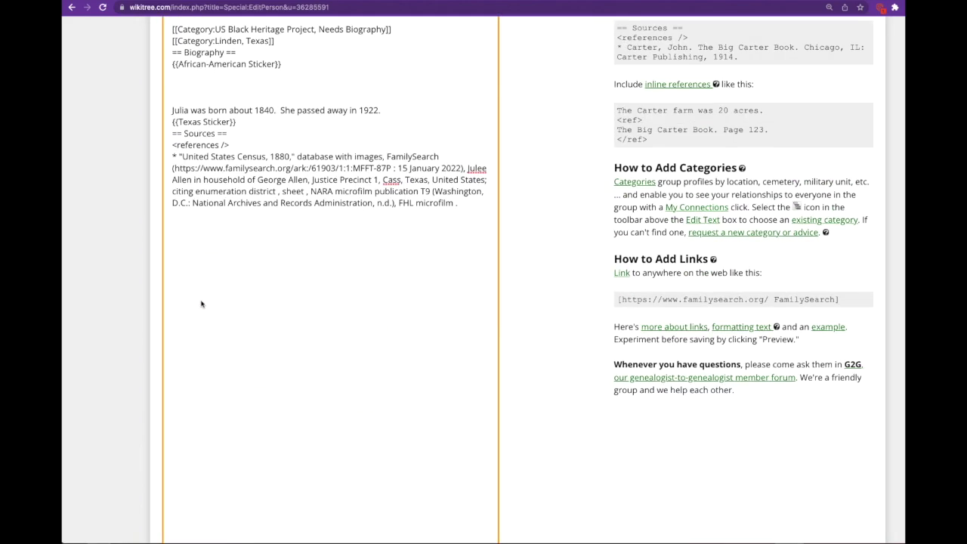
scroll(201, 303, "up", 1)
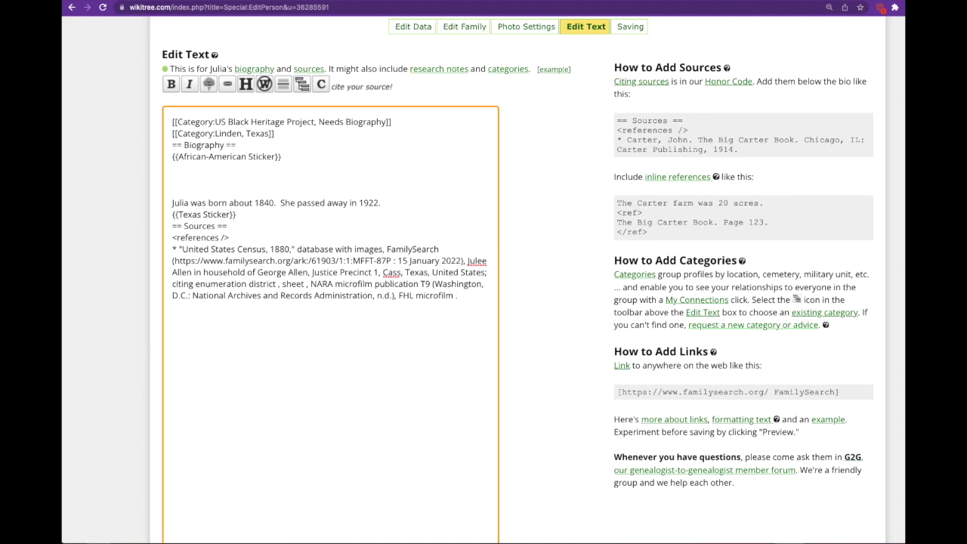
key("ctrl+Tab")
scroll(387, 245, "down", 7)
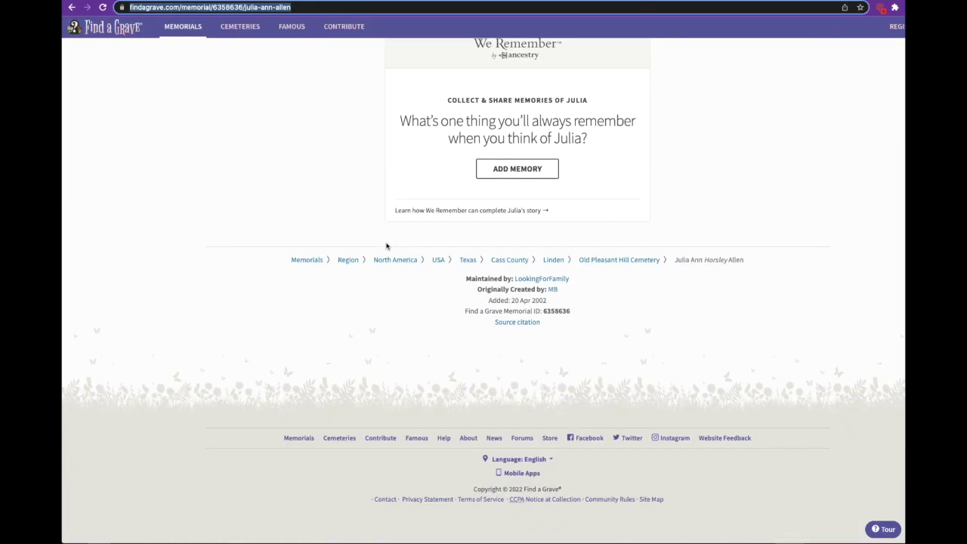
left_click(525, 322)
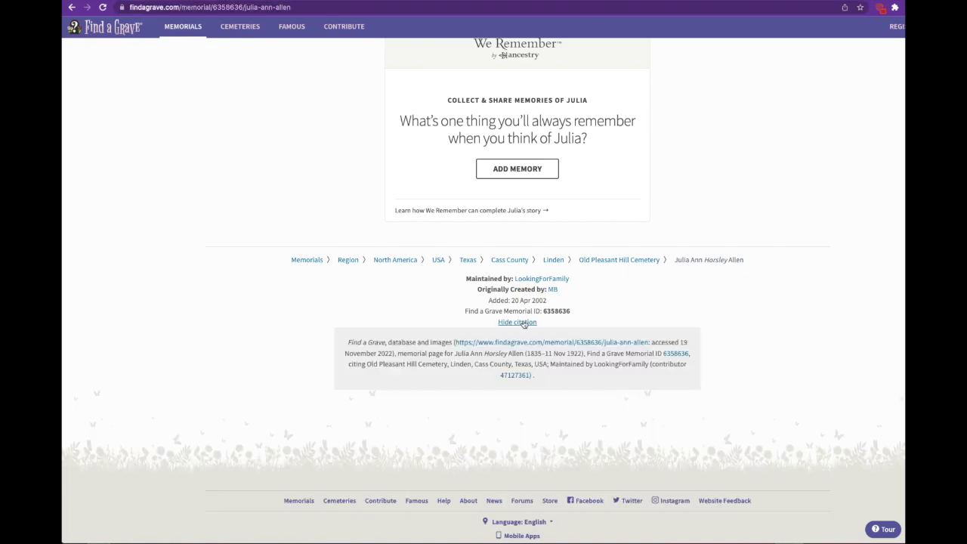
triple_click(560, 378)
right_click(495, 348)
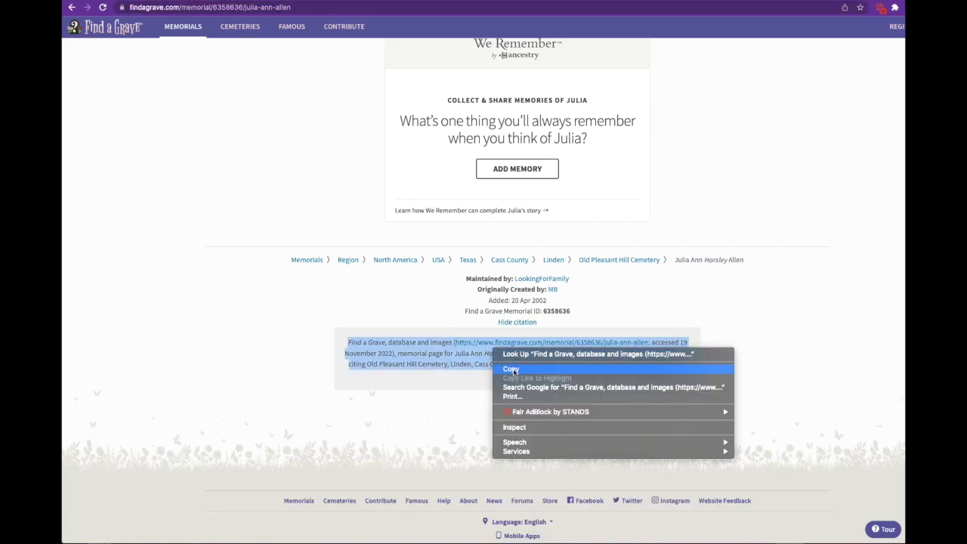
left_click(512, 370)
Return to the WikiTree edit page and reword the death statement to "She died November 11, 1922 in Linden, Texas.".
key("ctrl+Tab")
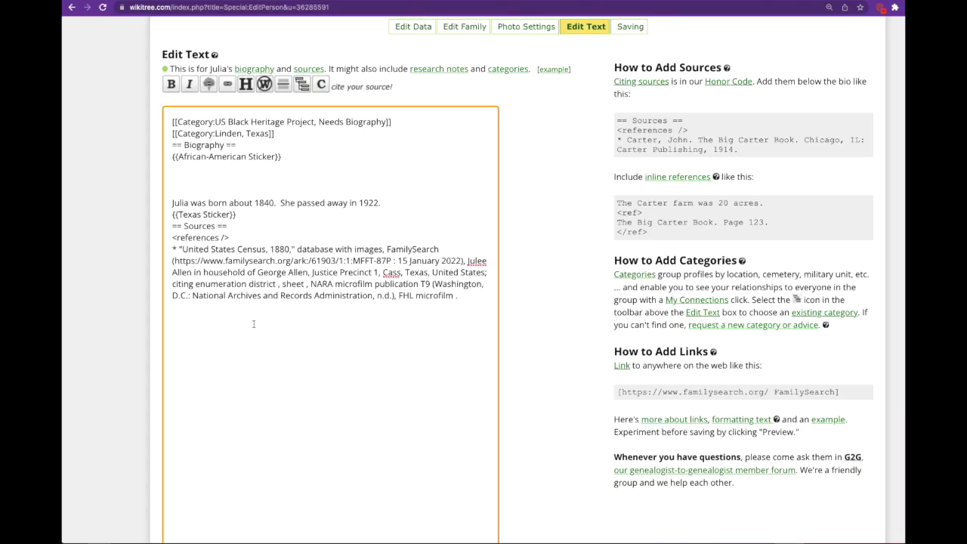
scroll(246, 316, "up", 1)
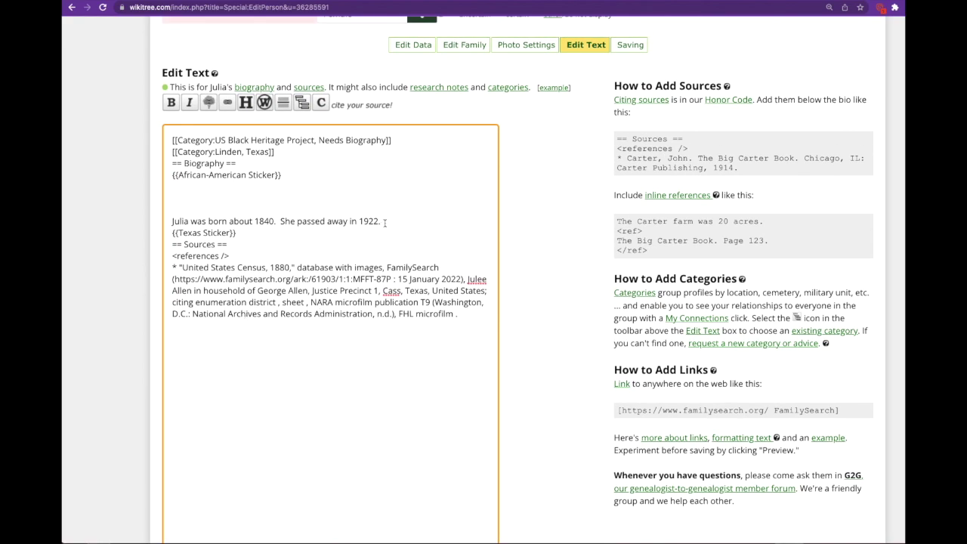
left_click_drag(385, 223, 298, 221)
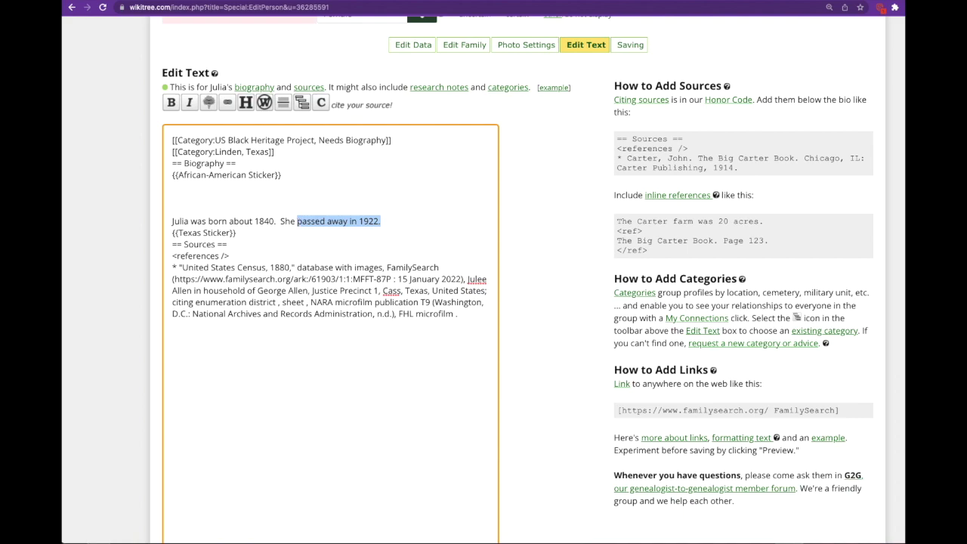
type("died")
scroll(484, 279, "up", 3)
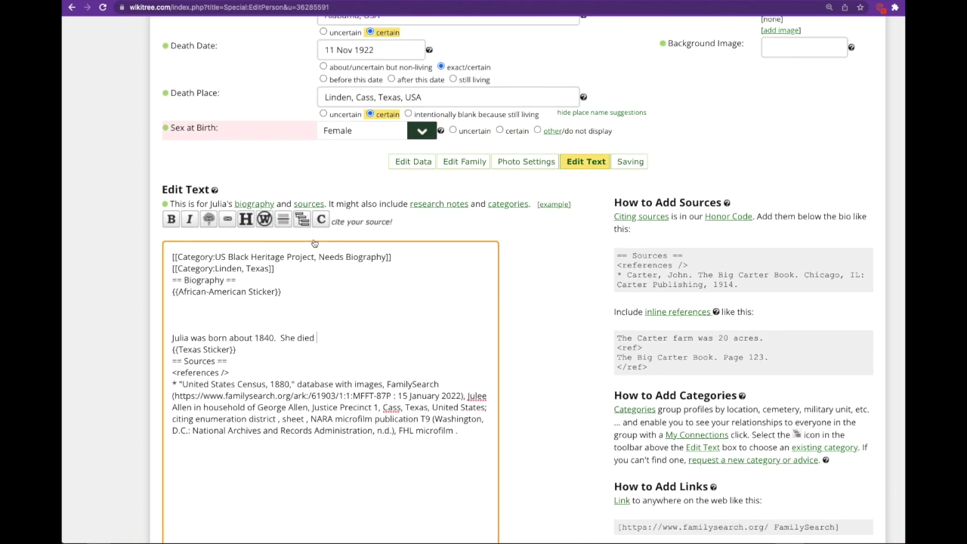
type("o")
key("BackSpace")
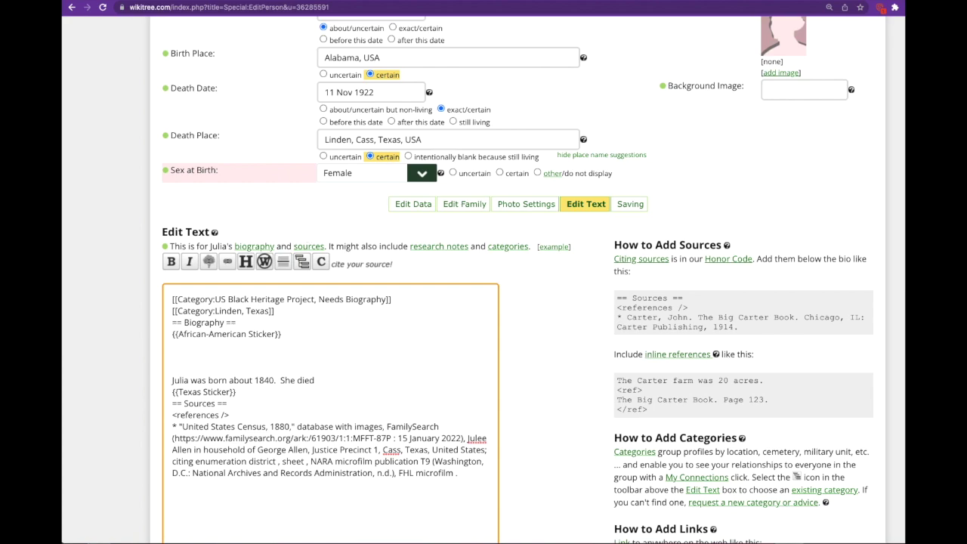
type("Novermber")
left_click_drag(365, 383, 318, 381)
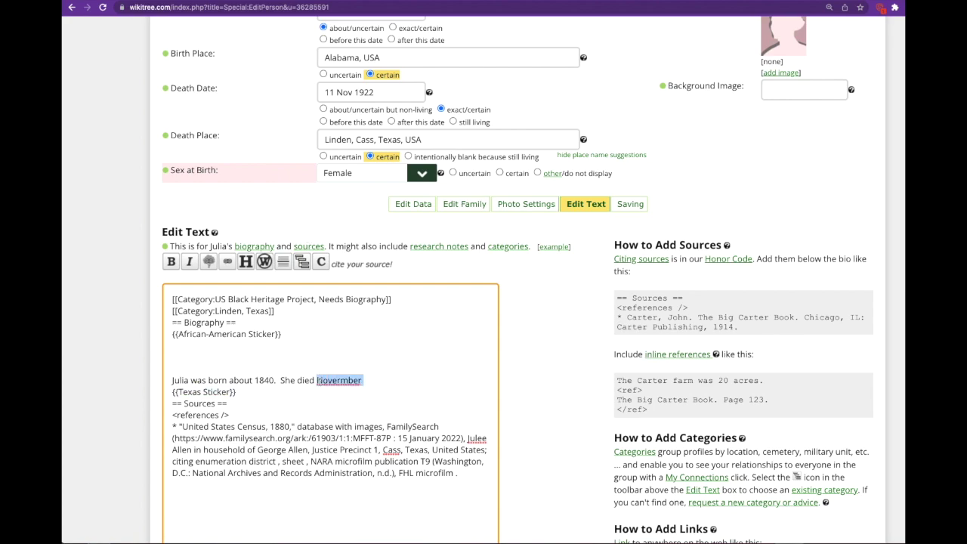
type("November ")
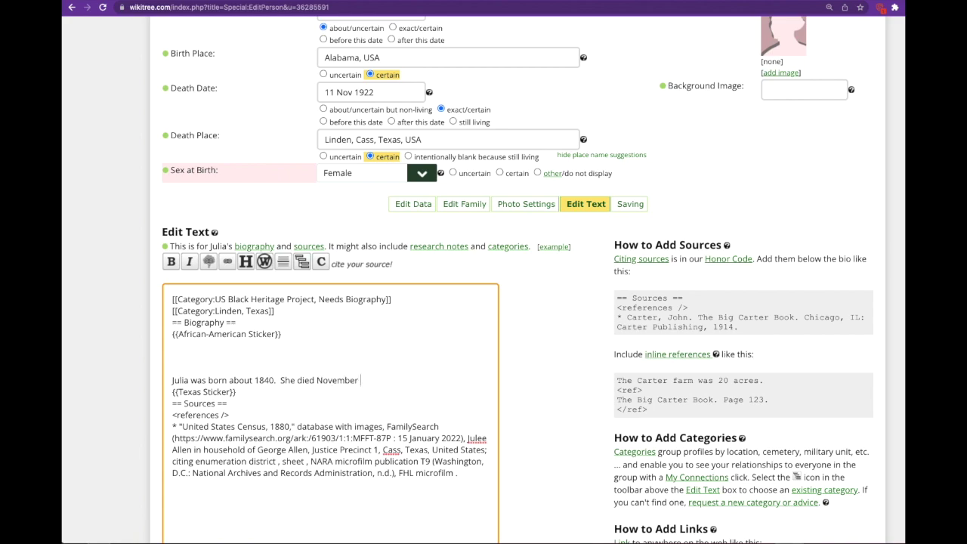
type("11, 1922 in Linden, Texas.")
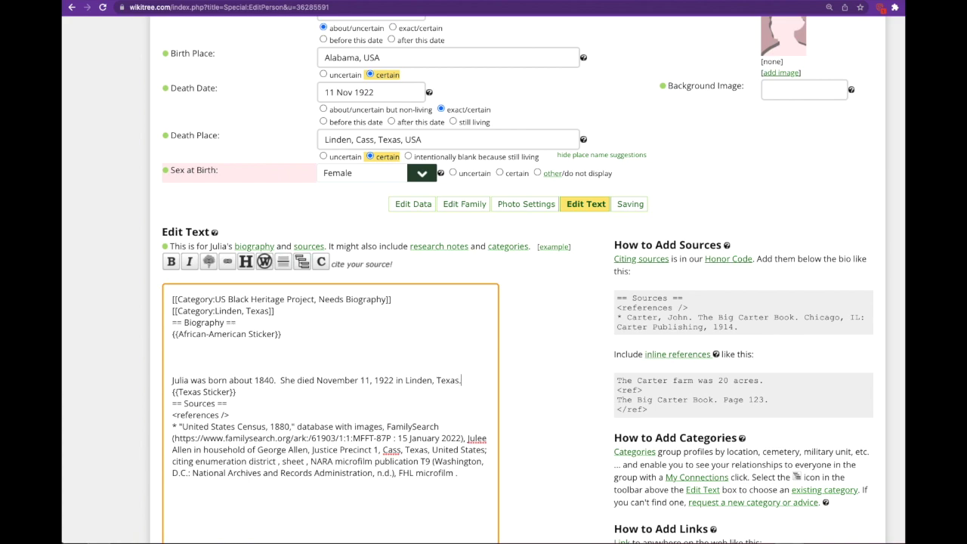
Insert an inline <ref> citation after the death sentence and replace its placeholder with the copied Find a Grave citation.
left_click(322, 262)
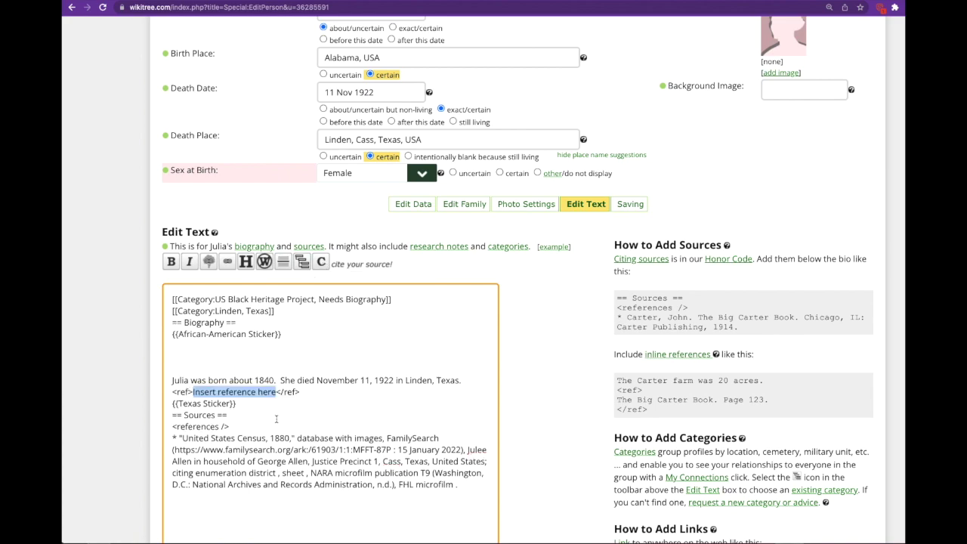
right_click(246, 391)
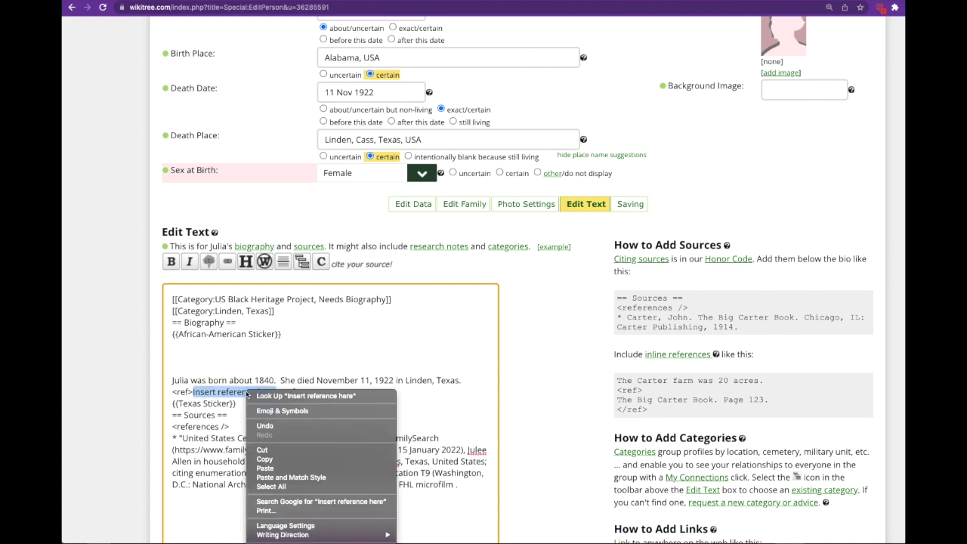
left_click(263, 467)
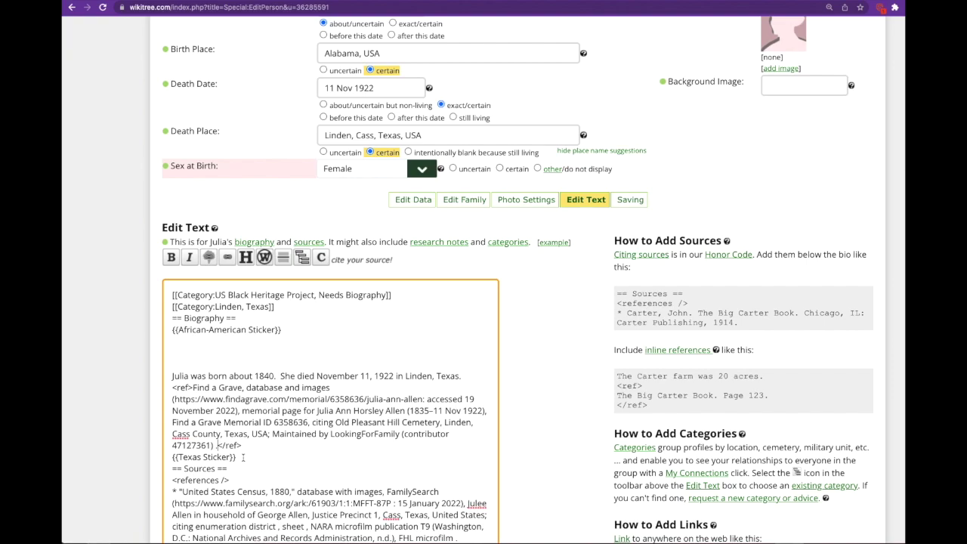
Move the {{Texas Sticker}} template from above the Sources heading to the line directly below {{African-American Sticker}}.
left_click_drag(243, 458, 173, 458)
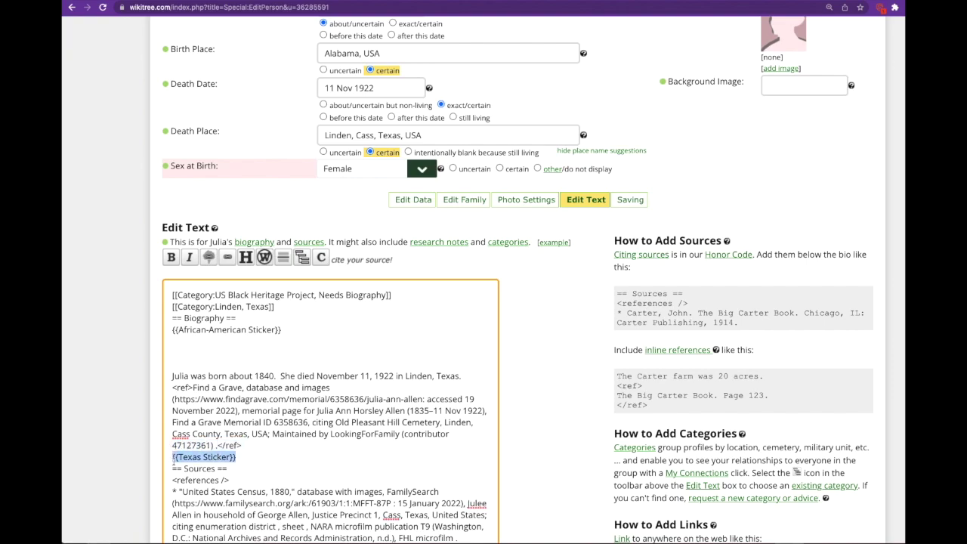
key("ctrl+x")
left_click(227, 342)
key("ctrl+v")
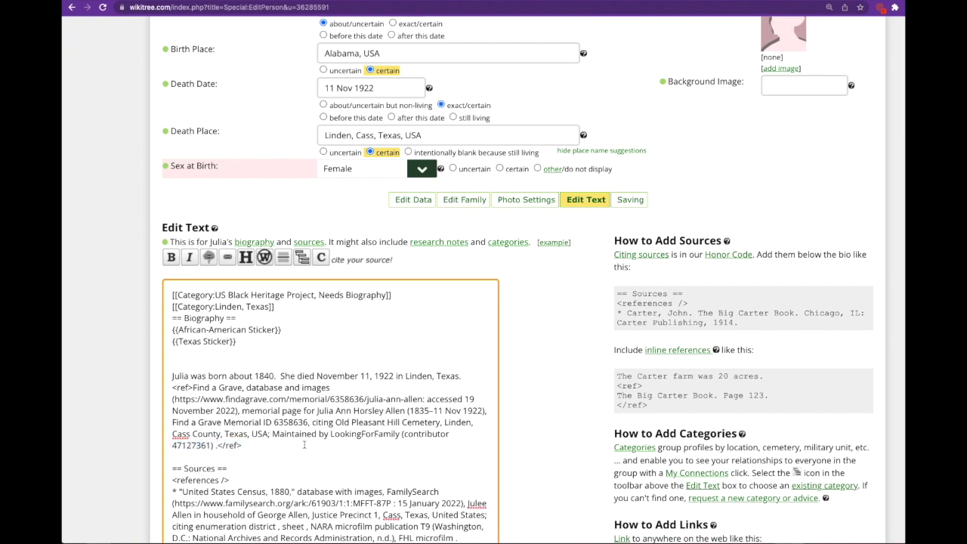
Preview the profile text and review the rendered stickers, biography and source list.
scroll(305, 446, "down", 8)
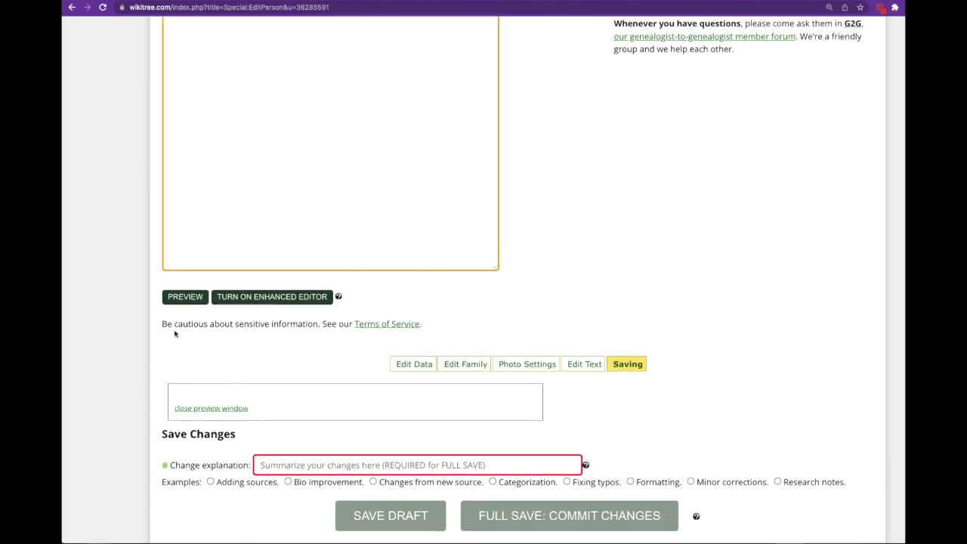
left_click(188, 302)
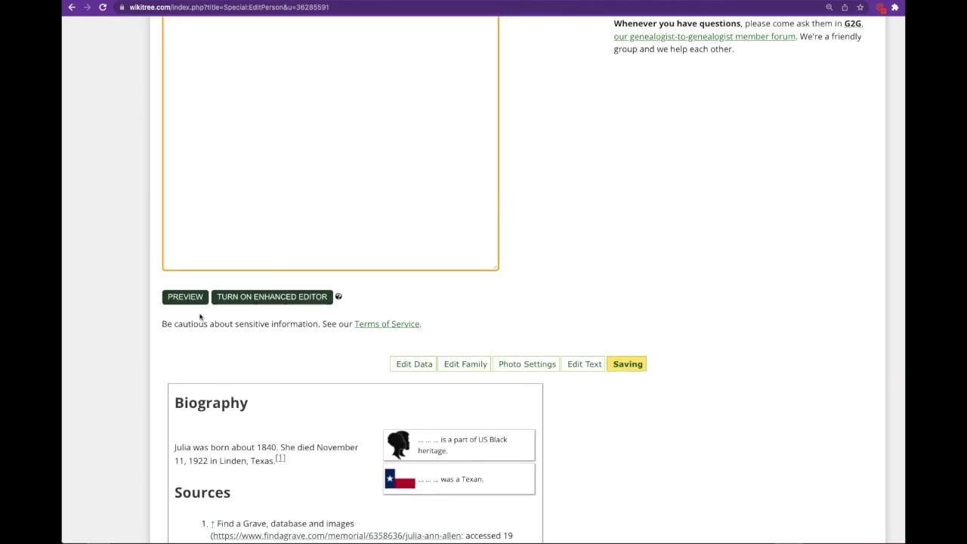
scroll(201, 315, "down", 2)
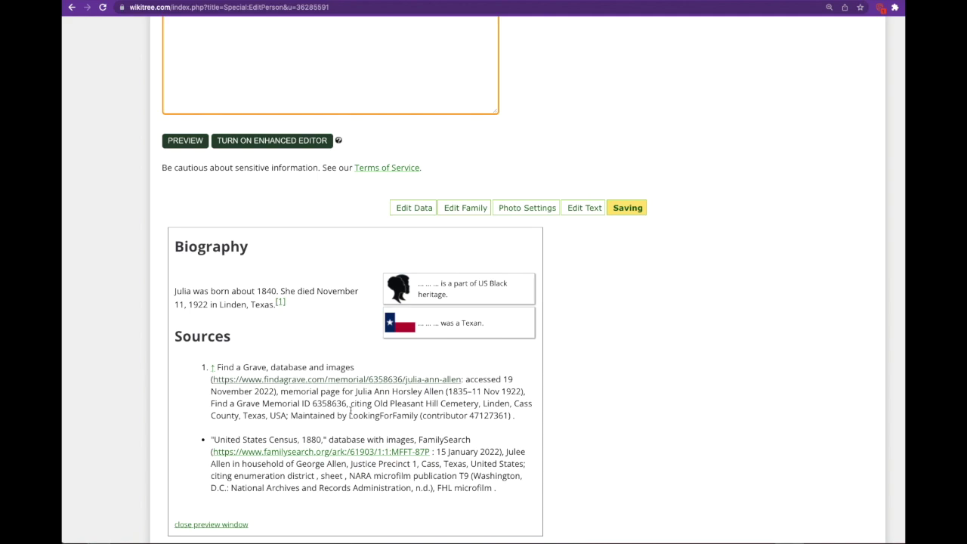
scroll(269, 348, "up", 10)
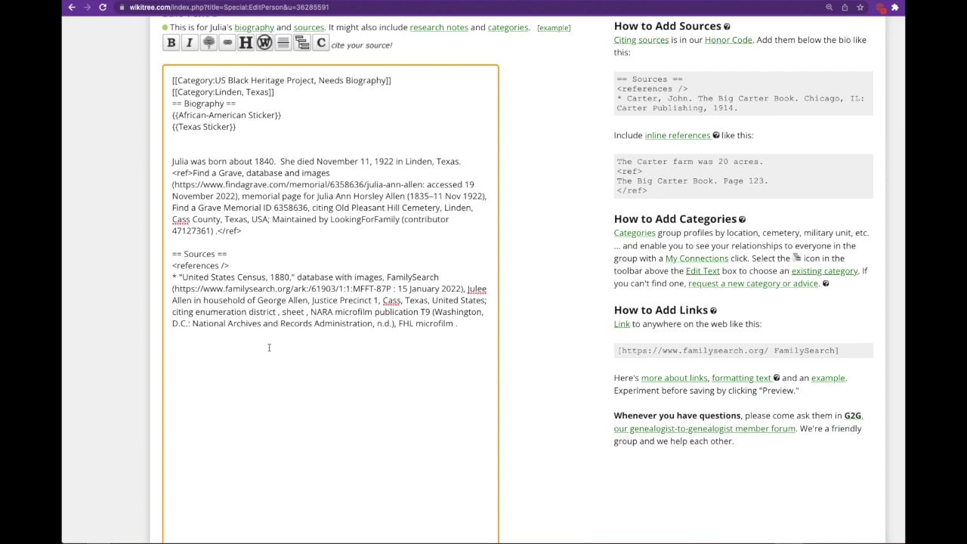
Switch to the ancestor's FamilySearch sources page, expand the 1900 United States Census source and copy its full citation.
key("ctrl+Tab")
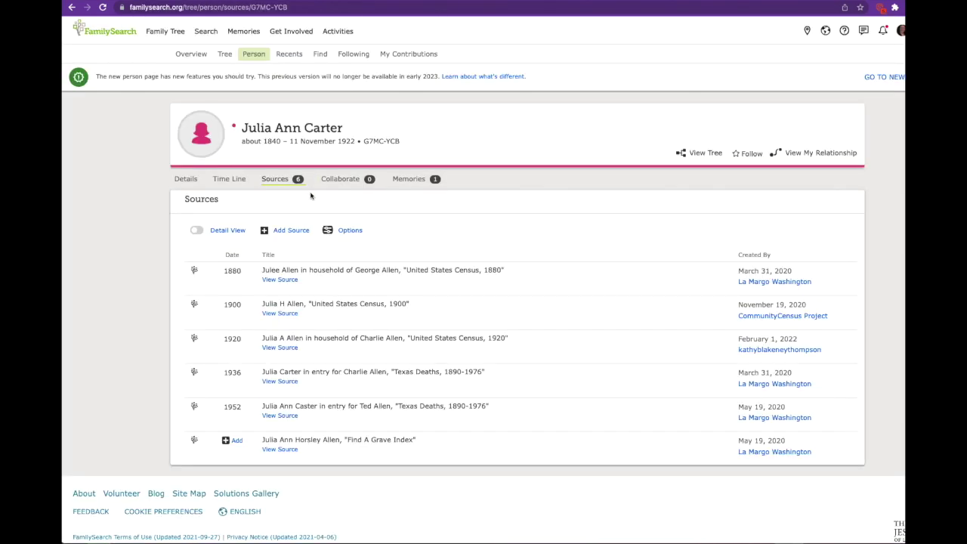
left_click(327, 308)
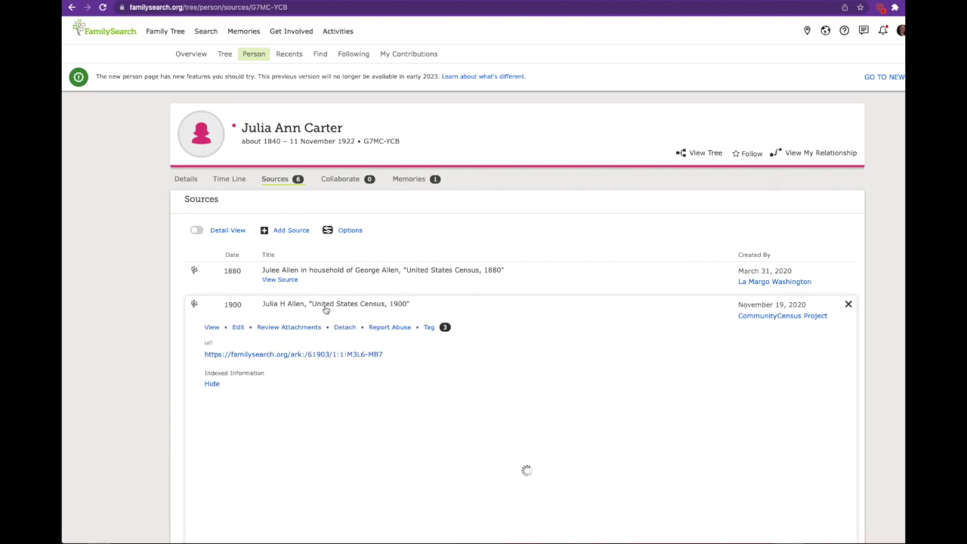
scroll(326, 308, "down", 10)
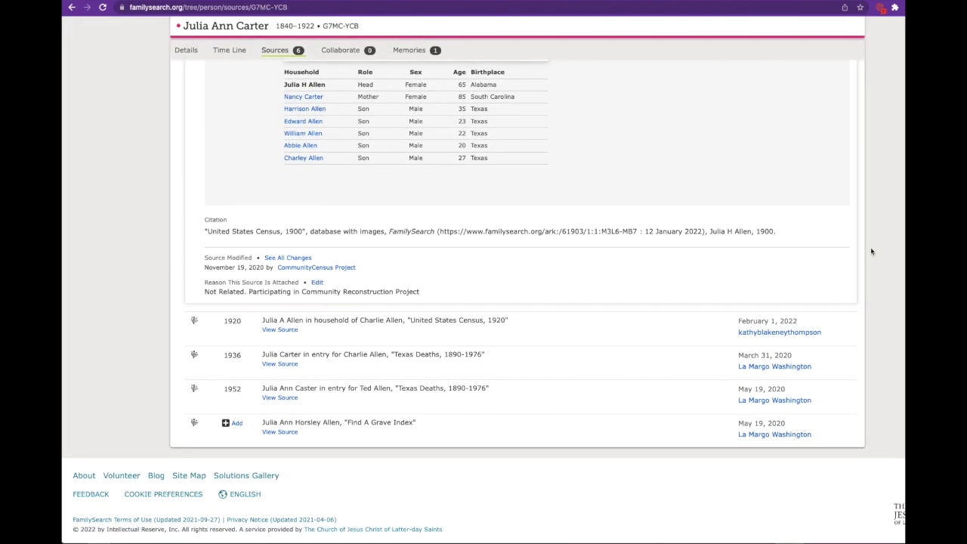
left_click_drag(788, 233, 189, 234)
right_click(321, 232)
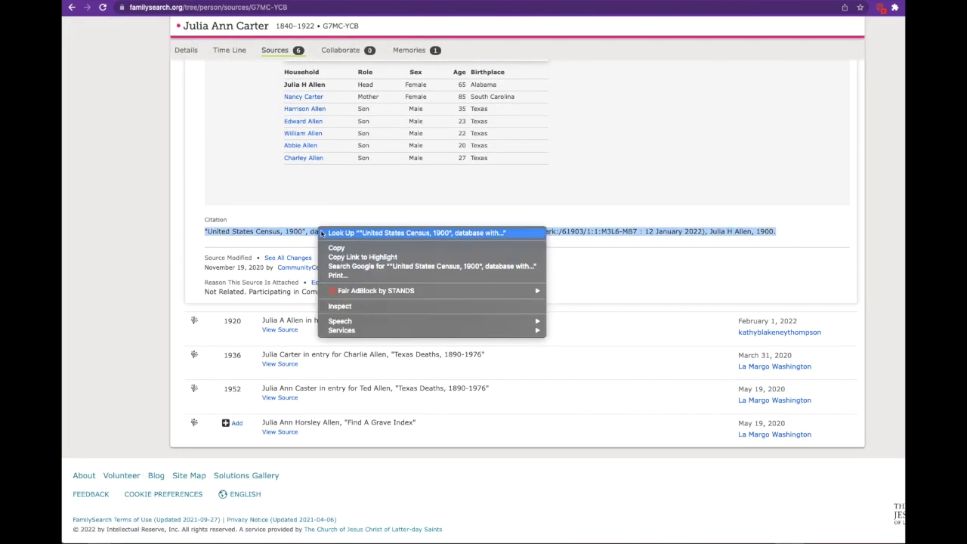
left_click(348, 246)
Return to the WikiTree edit page and add the copied 1900 census citation as a new bullet below the 1880 census source.
key("ctrl+Tab")
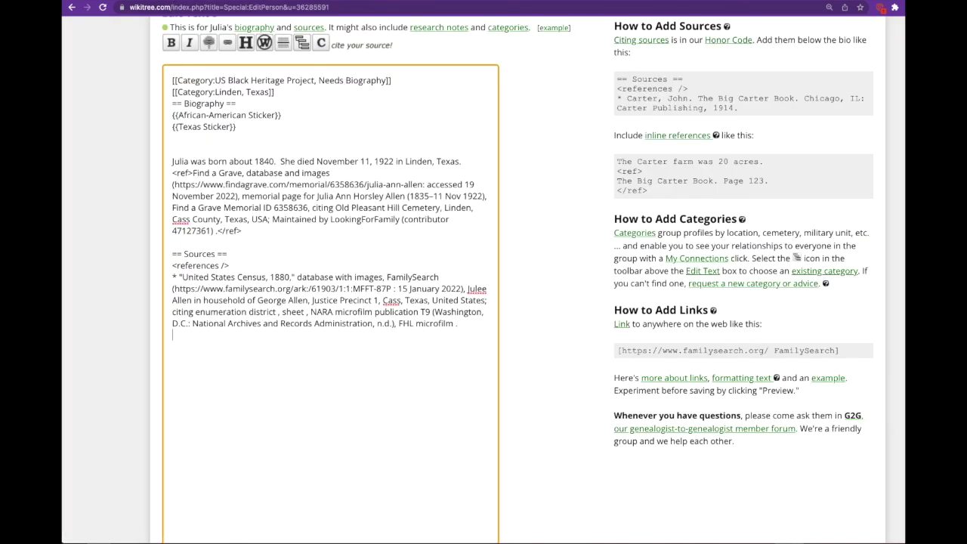
key("Return")
type("*")
key("ctrl+v")
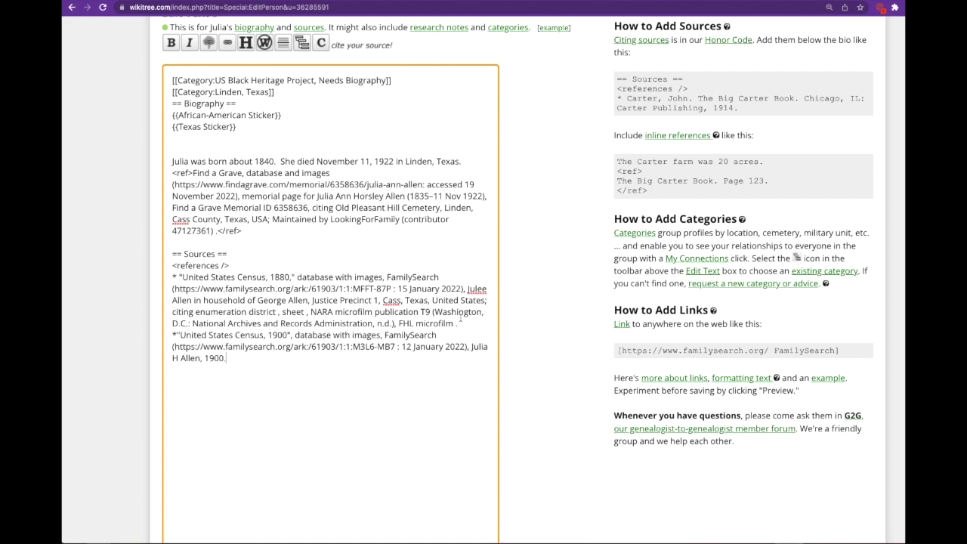
Switch back to FamilySearch and copy "Justice Precinct 1, Cass, Texas," from the 1900 census record's event place.
key("ctrl+Tab")
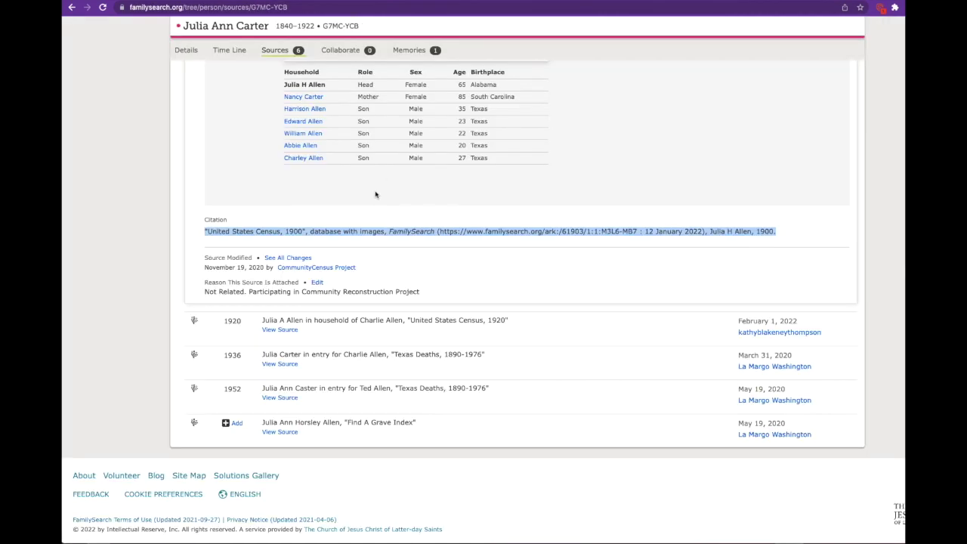
scroll(361, 212, "up", 5)
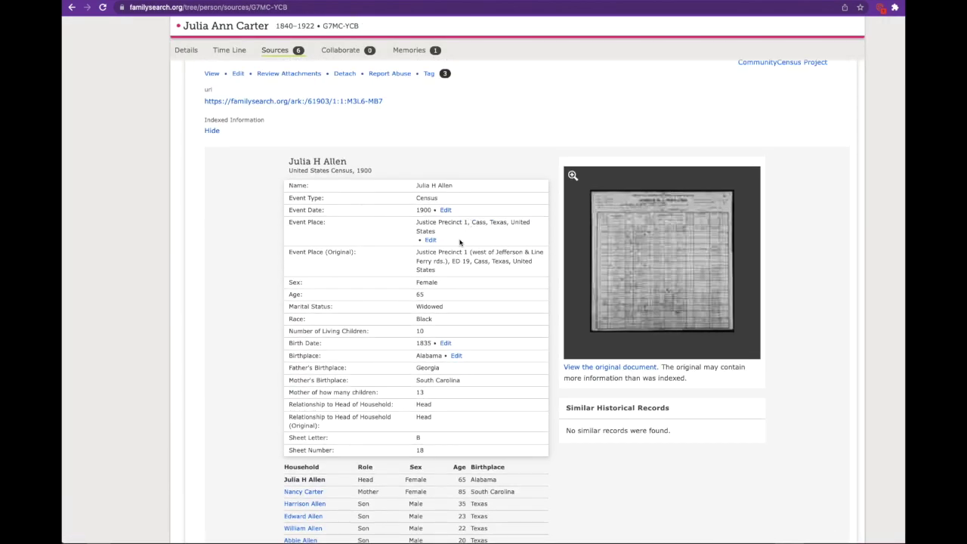
left_click_drag(508, 219, 414, 224)
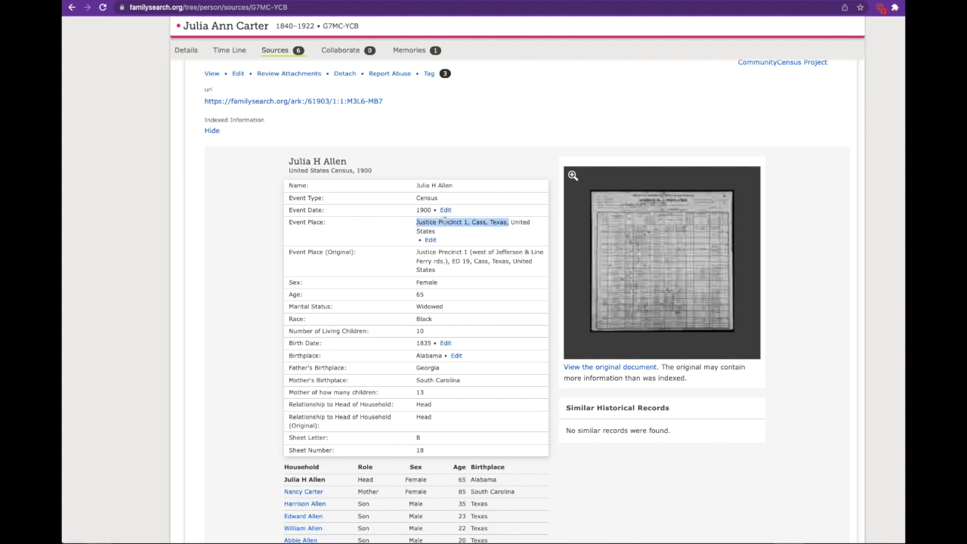
right_click(445, 221)
left_click(464, 240)
Append the copied location to the 1900 census citation on WikiTree, keeping it on the same line and ending as "Justice Precinct 1, Cass, Texas.".
key("ctrl+Tab")
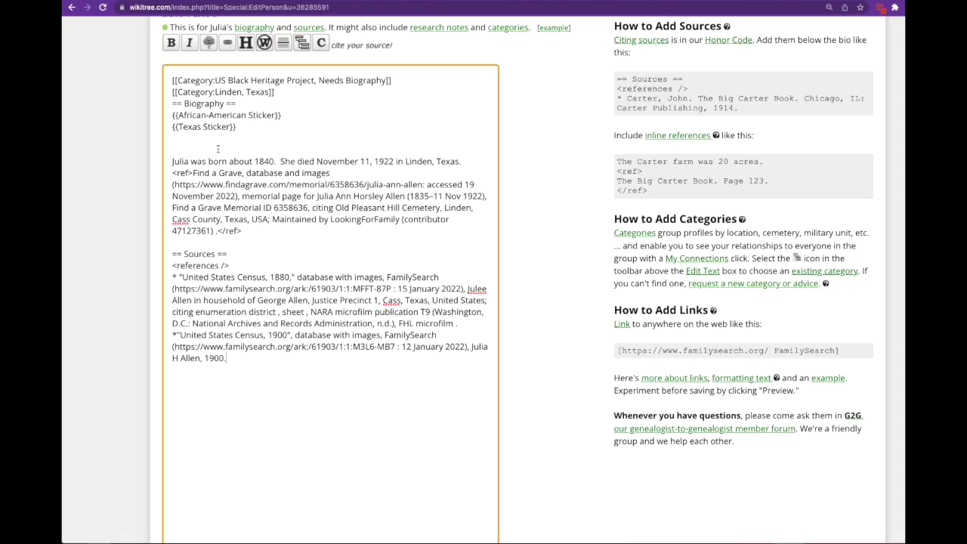
right_click(261, 359)
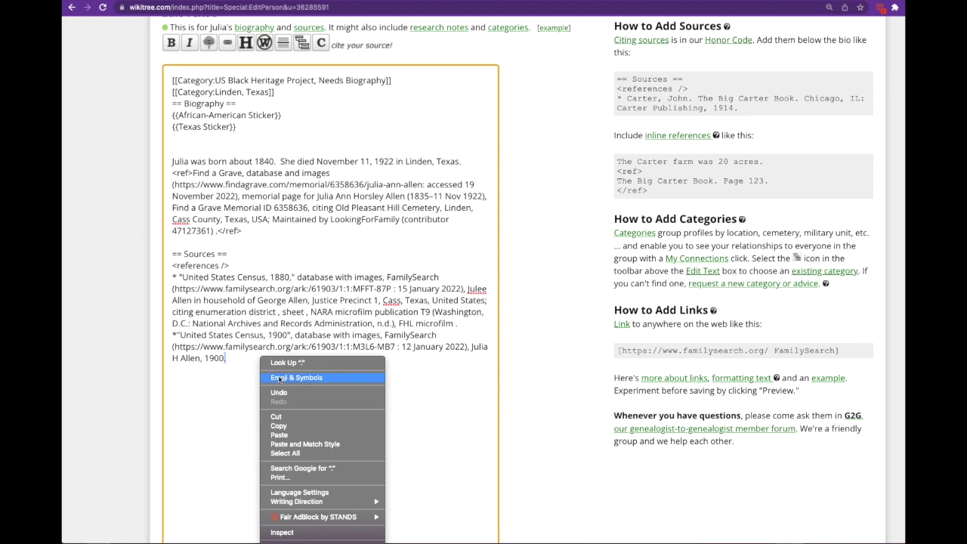
left_click(279, 435)
key("super+Left")
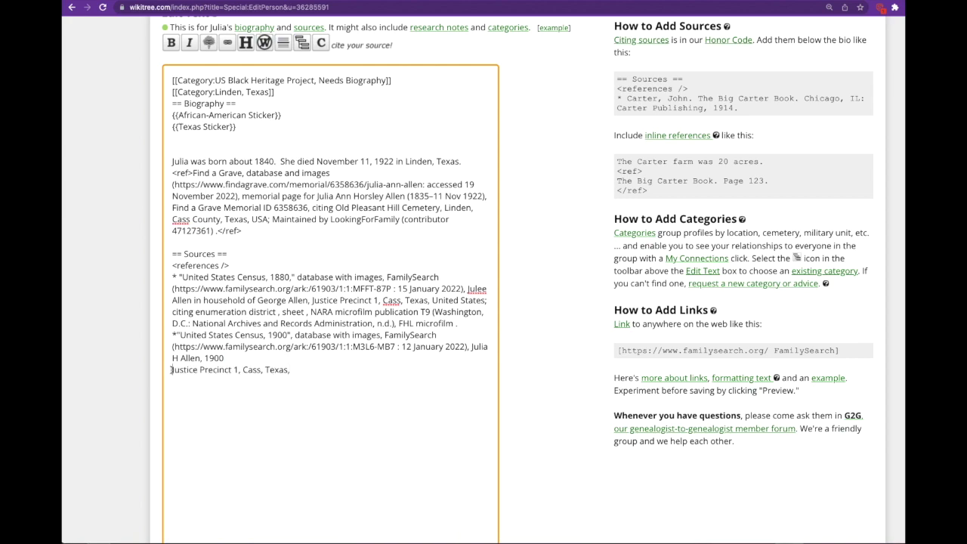
key("BackSpace")
key("BackSpace")
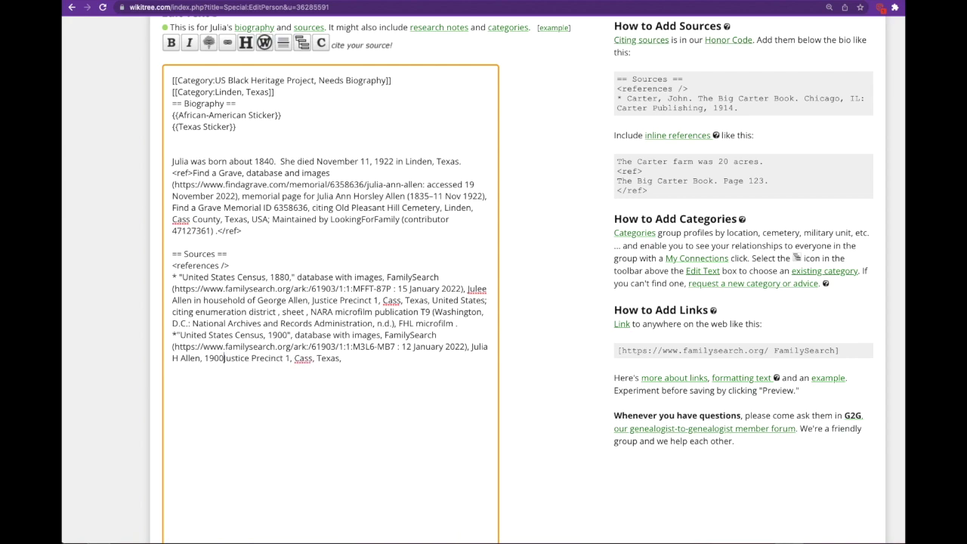
left_click(377, 363)
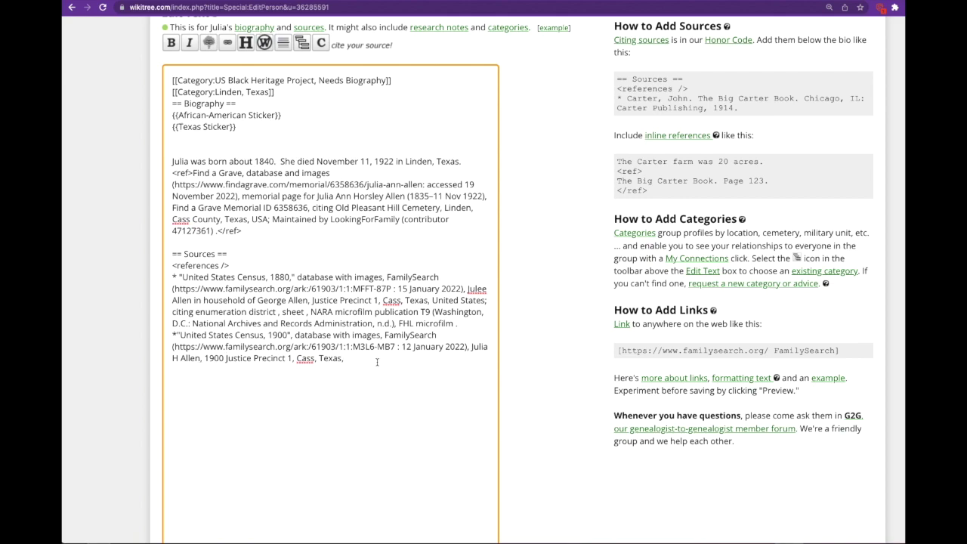
key("BackSpace")
type(".")
Switch to FamilySearch, expand the 1920 United States Census source and copy its full citation.
left_click(369, 4)
scroll(343, 155, "down", 5)
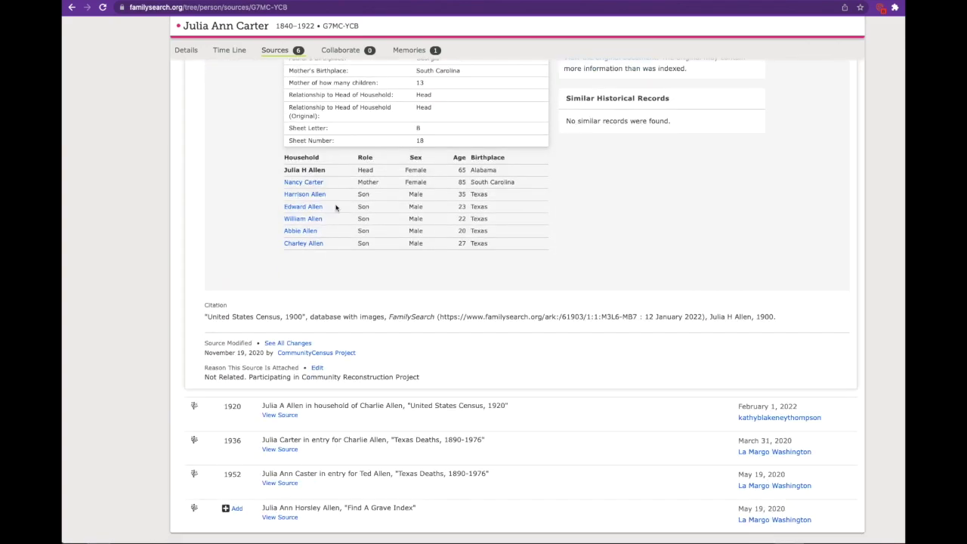
left_click(344, 321)
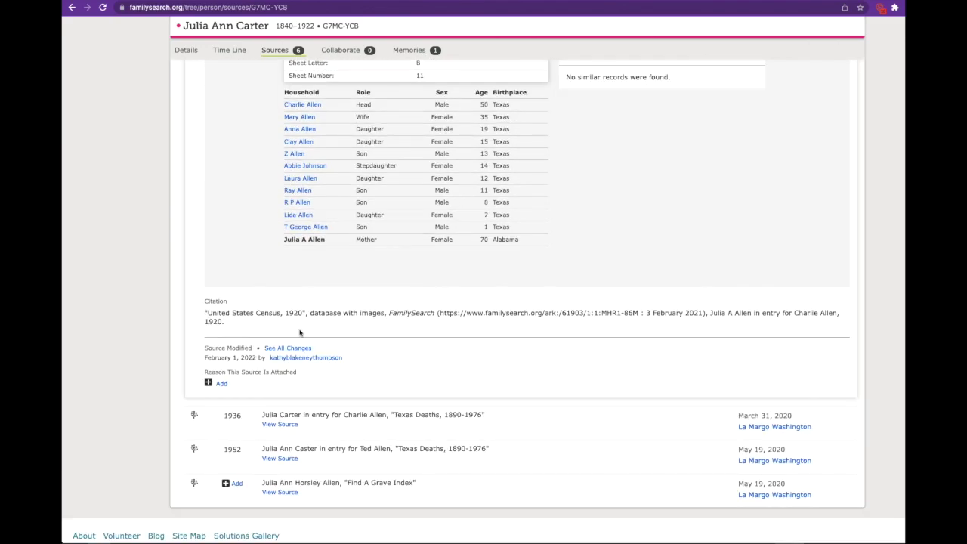
left_click_drag(224, 323, 187, 319)
right_click(223, 316)
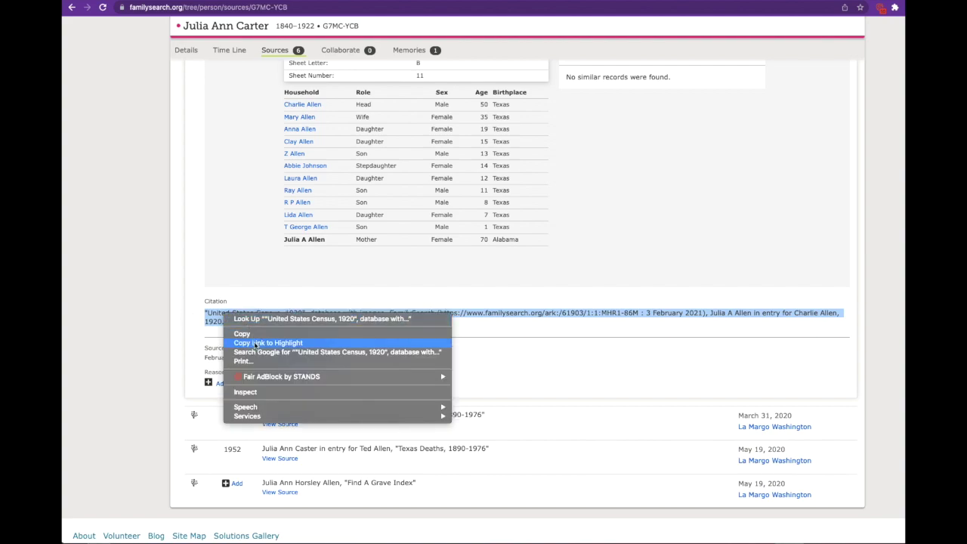
left_click(242, 333)
Return to WikiTree and add the copied 1920 census citation as a new bullet below the 1900 census source.
key("ctrl+Tab")
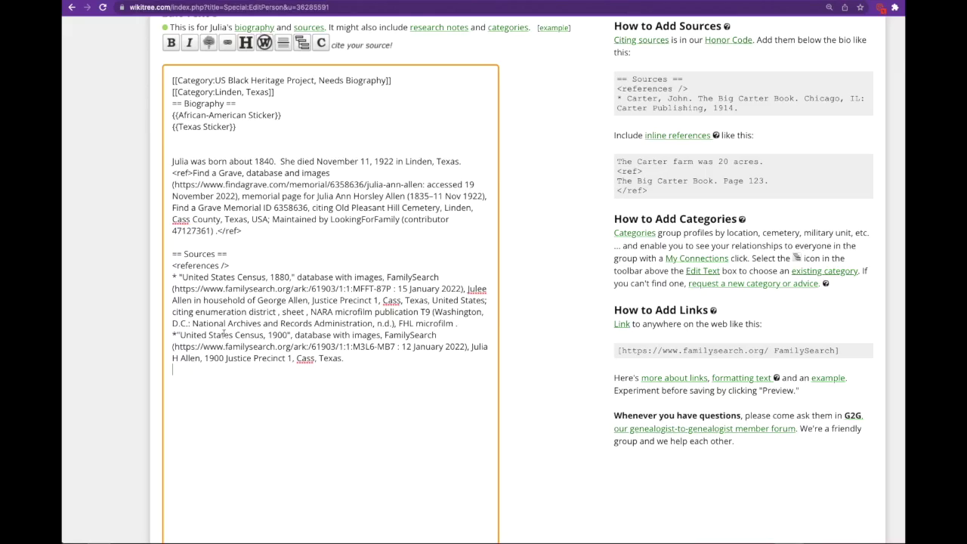
type("*")
key("super+v")
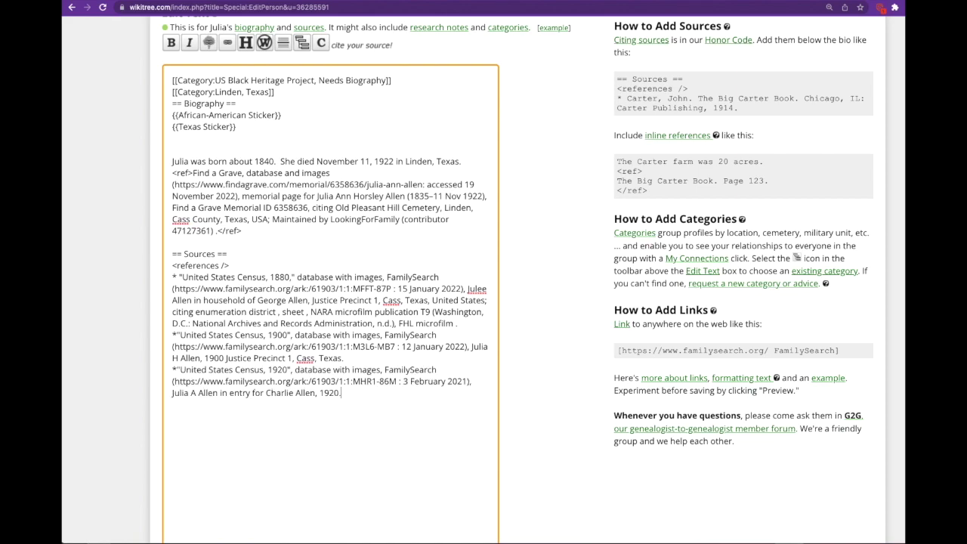
Switch back to FamilySearch and copy "Justice Precinct 1, Cass, Texas," from the 1920 census record's event place.
key("ctrl+shift+Tab")
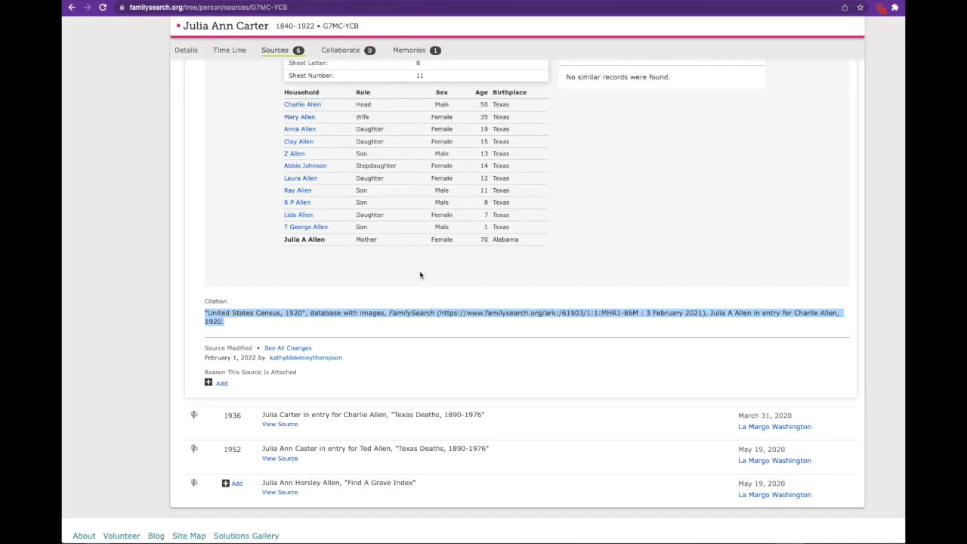
scroll(426, 285, "up", 2)
scroll(426, 285, "up", 3)
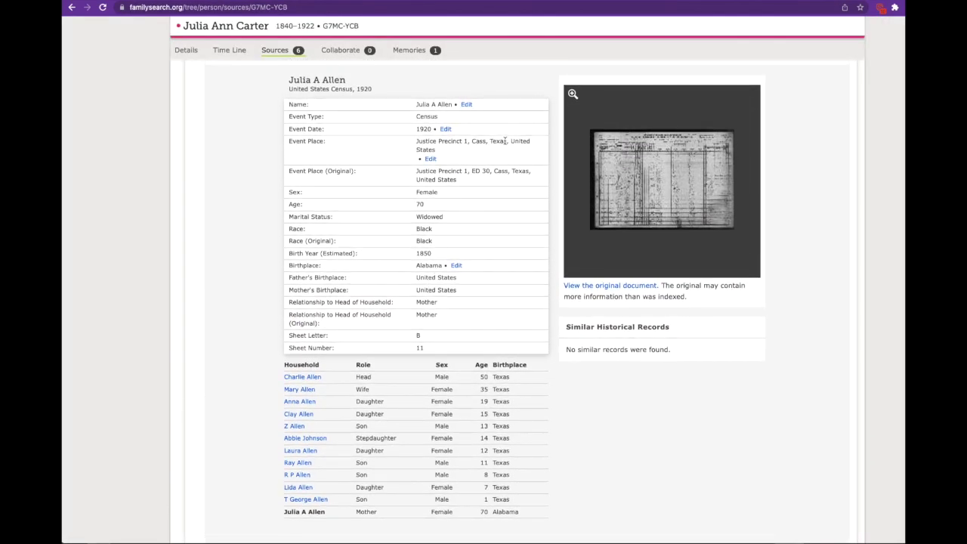
left_click_drag(509, 142, 406, 147)
right_click(452, 144)
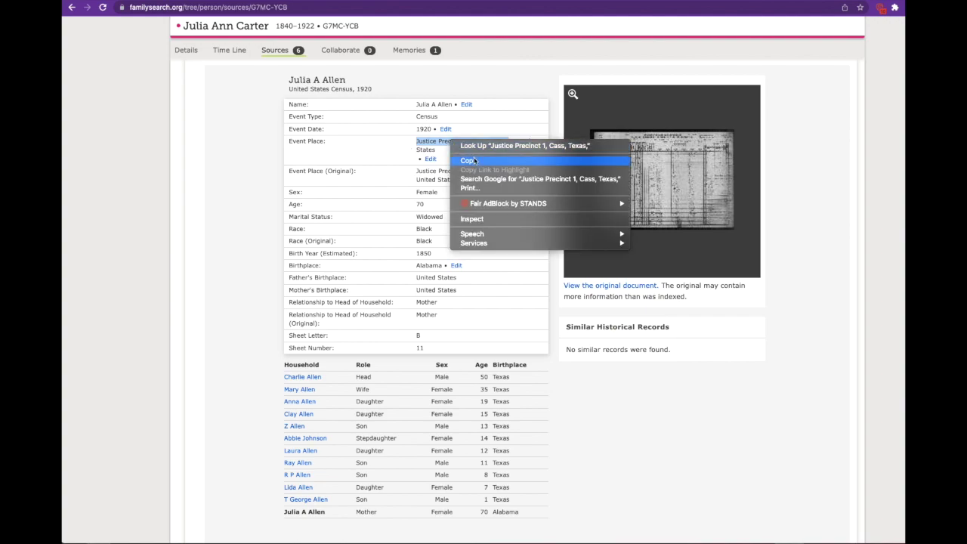
left_click(477, 161)
Append "Justice Precinct 1, Cass, Texas." to the end of the 1920 census citation on WikiTree, on the same line.
key("ctrl+Tab")
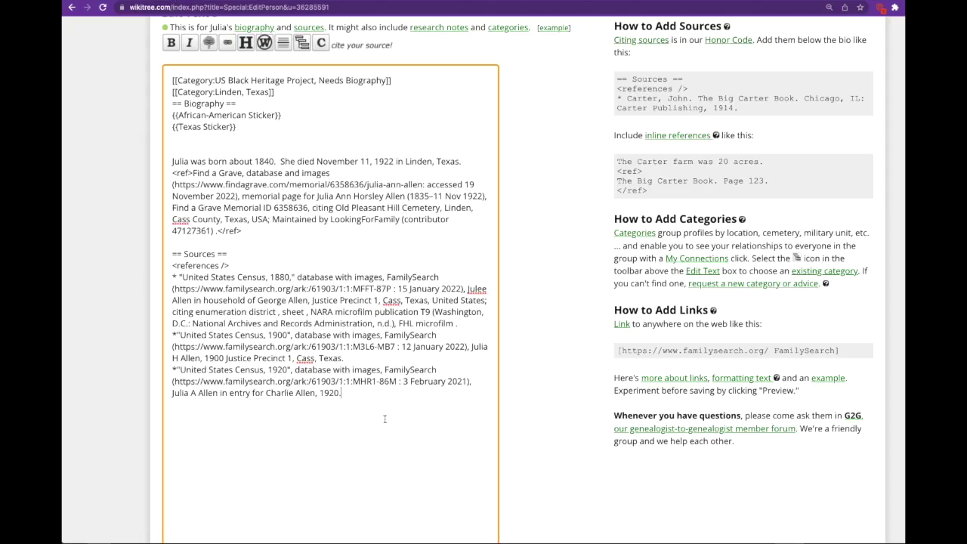
key("ctrl+v")
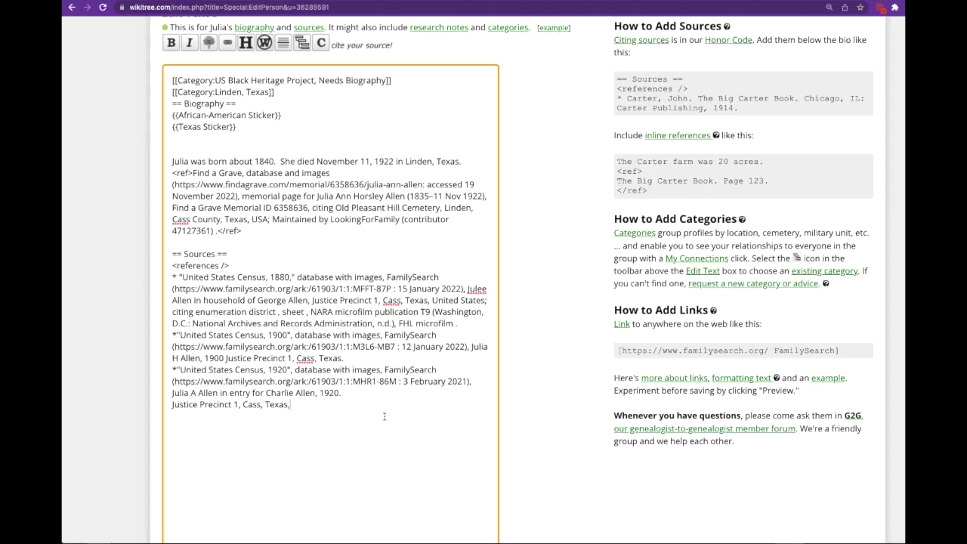
left_click(172, 405)
key("BackSpace")
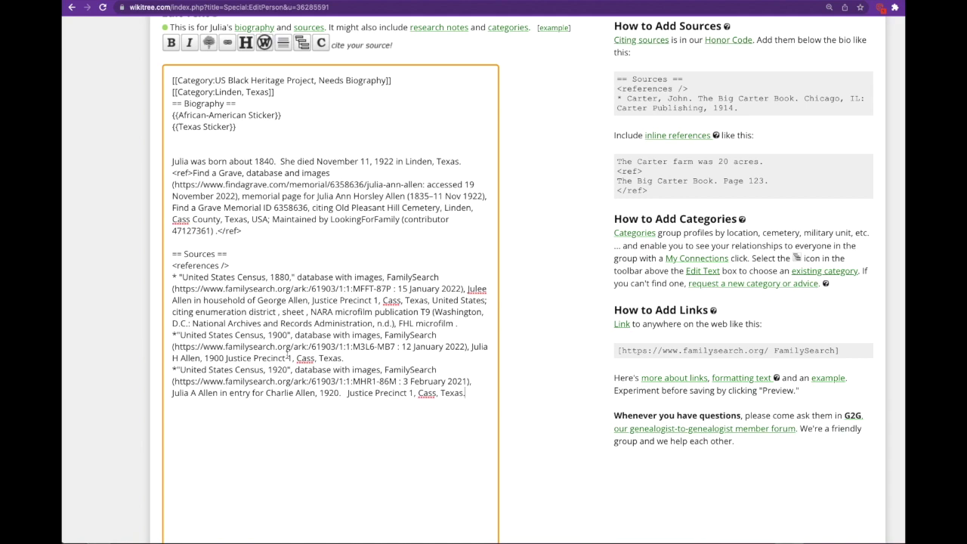
Add a ==Research Notes== section above Sources containing "I couldn't find the 1870 or 1910 census records.".
left_click(268, 229)
key("Return")
key("Return")
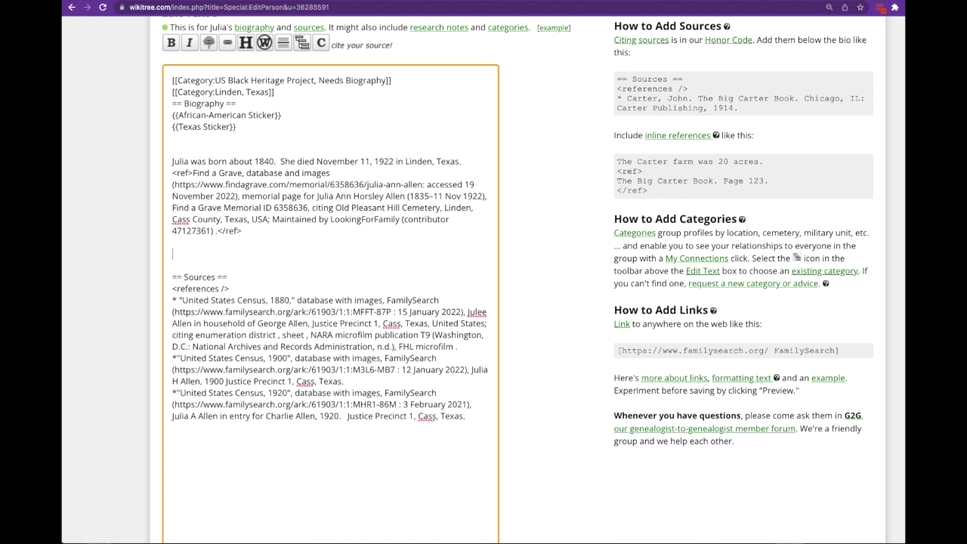
type("==Research Nort")
key("BackSpace")
type("tes==")
key("Return")
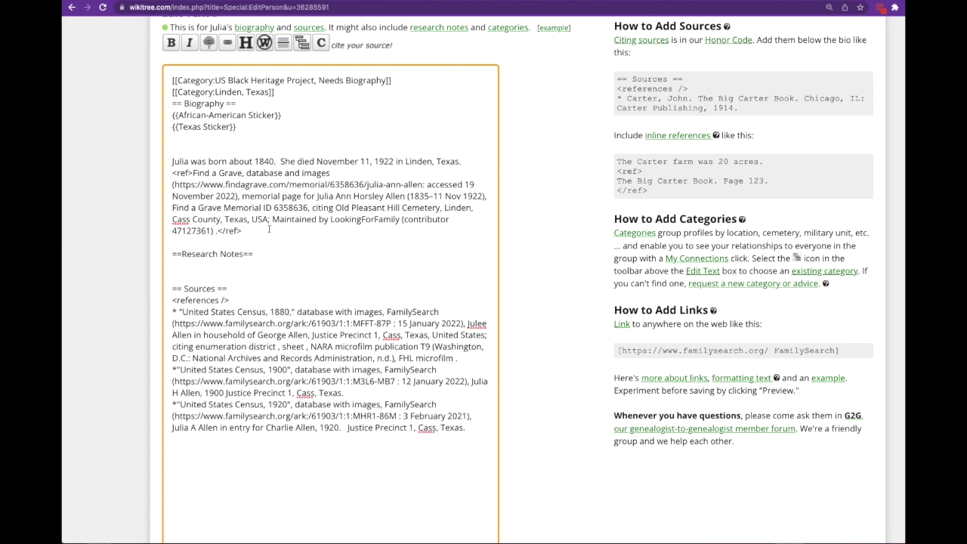
type("I couldn't find the 1870 or 1910 census")
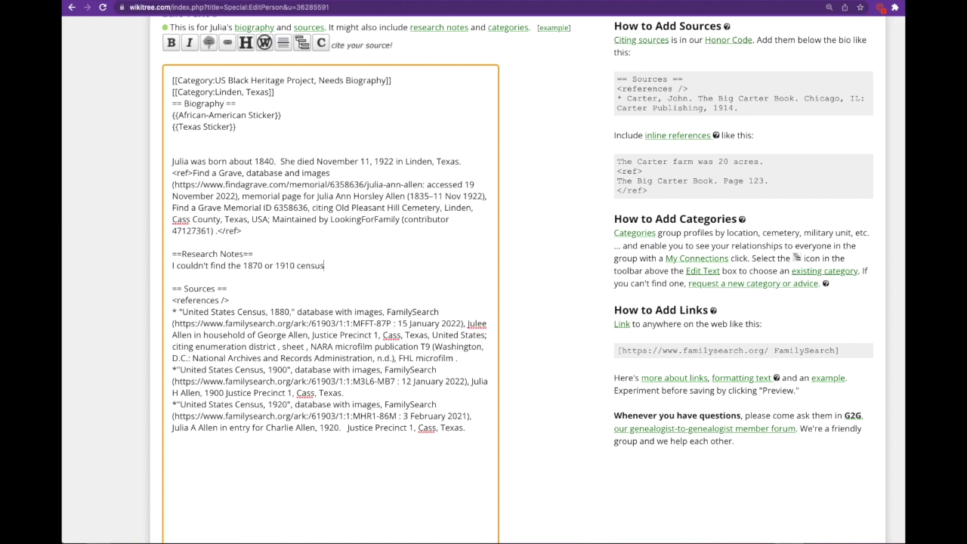
type(" records.")
Add the birthplace "in Alabama" after "about 1840" in the biography's opening sentence.
scroll(270, 284, "up", 2)
left_click(273, 256)
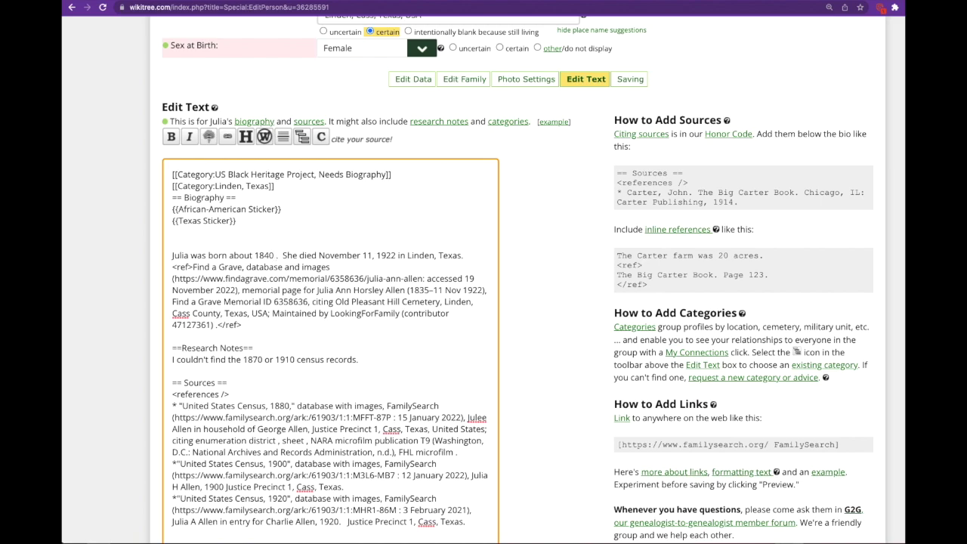
type("in ")
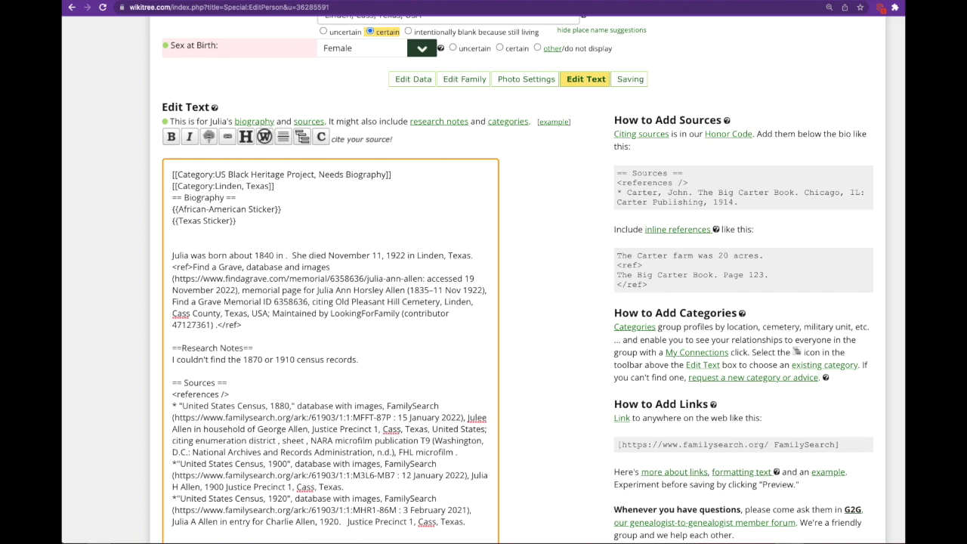
type("Alabama")
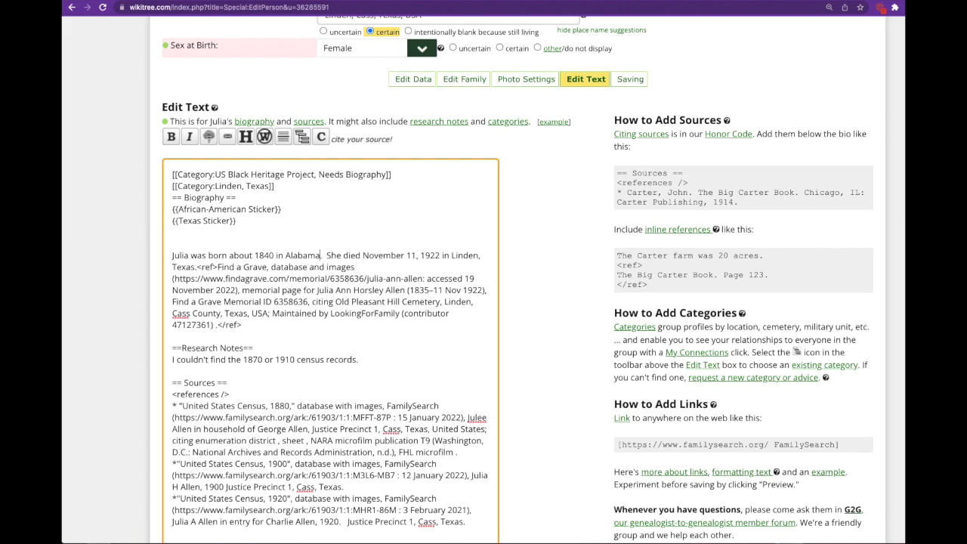
Remove the two blank lines between the Texas Sticker and the biography text.
left_click(195, 243)
key("BackSpace")
key("BackSpace")
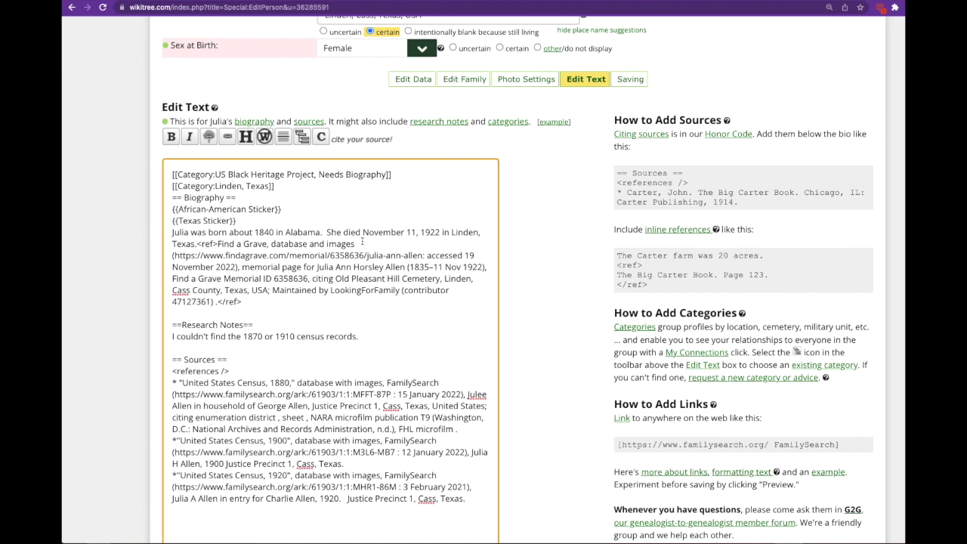
Set the change explanation to "Bio improvement. Adding sources.", commit the changes with a full save, and review the saved profile.
scroll(271, 309, "down", 1)
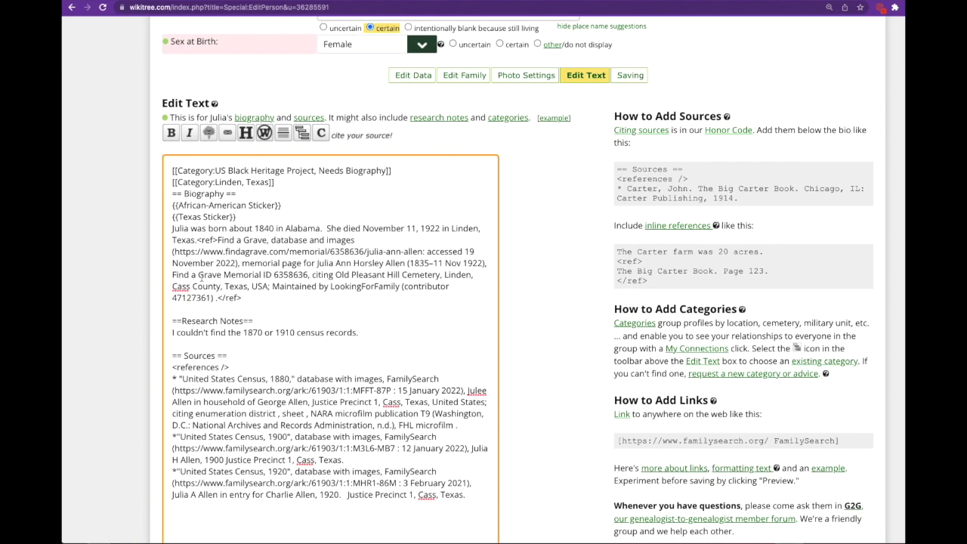
scroll(230, 285, "down", 10)
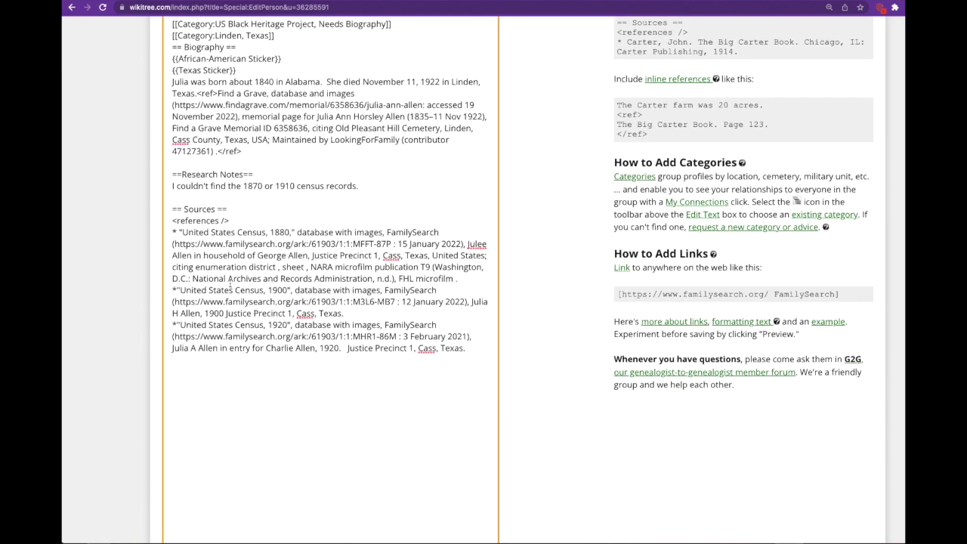
scroll(230, 285, "down", 8)
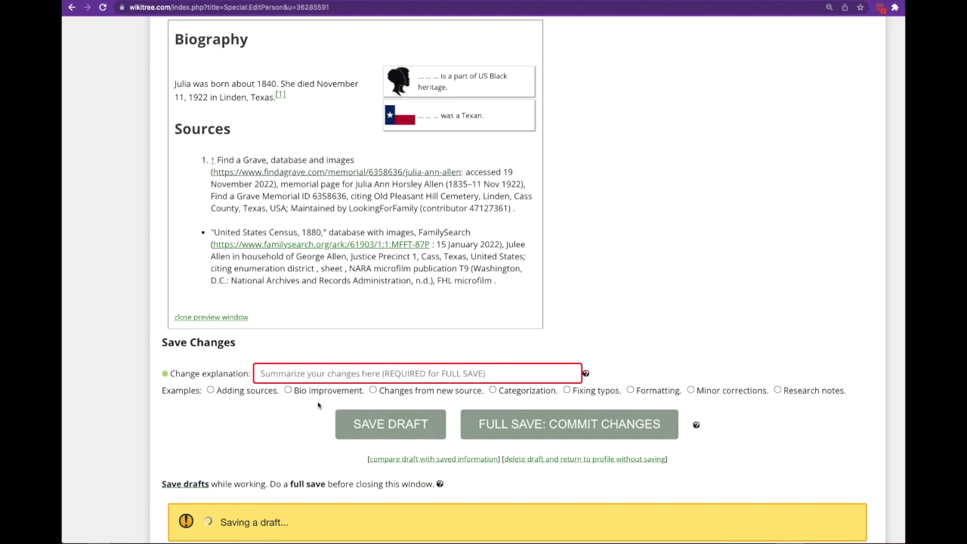
left_click(314, 393)
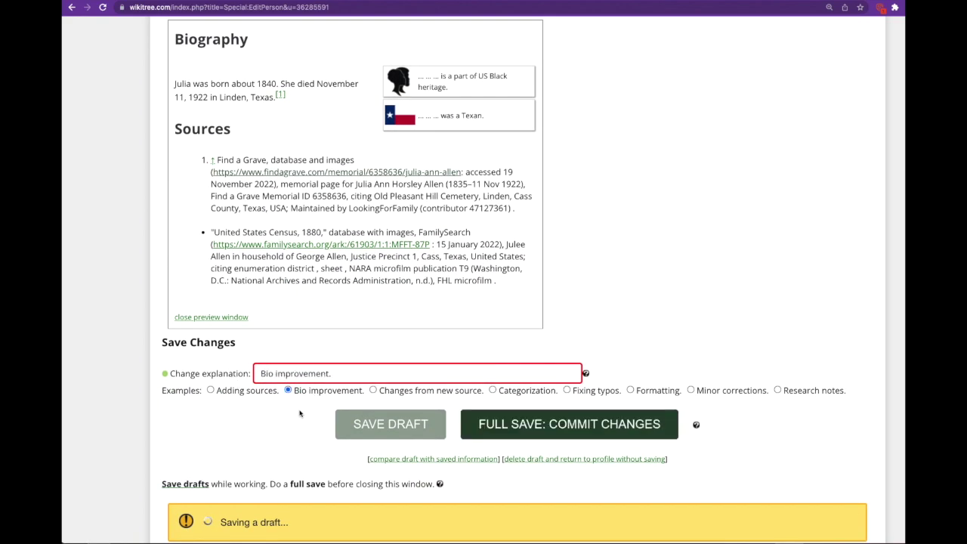
left_click(244, 392)
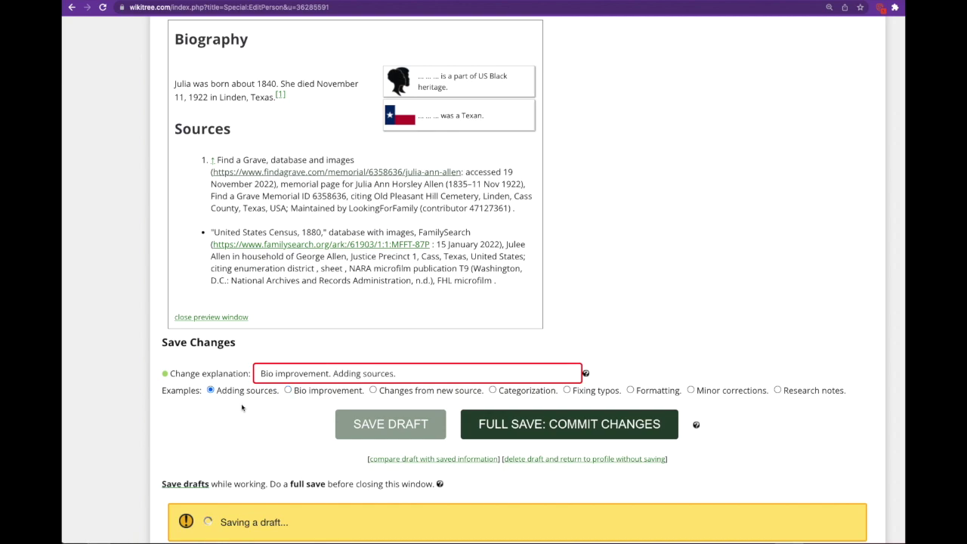
left_click(548, 428)
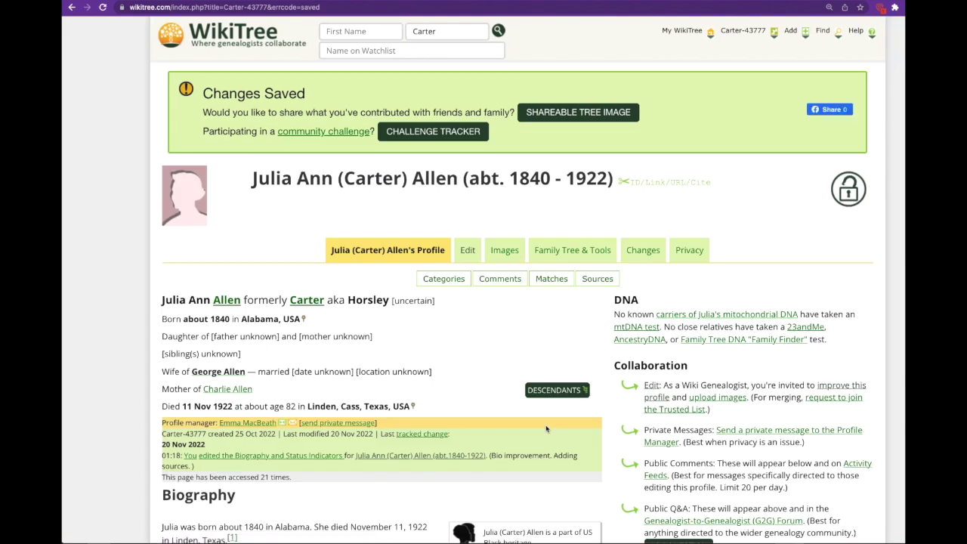
scroll(174, 316, "down", 3)
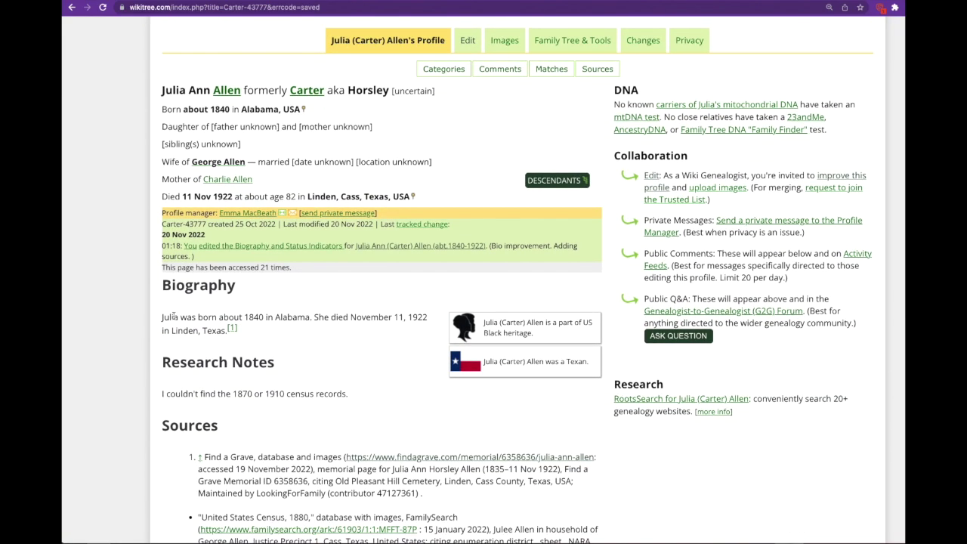
scroll(175, 318, "down", 1)
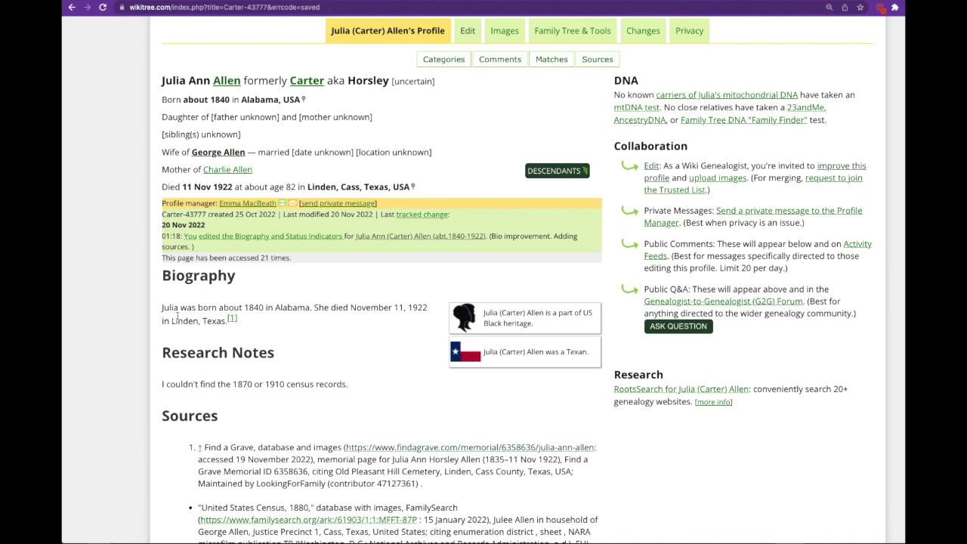
scroll(177, 316, "up", 1)
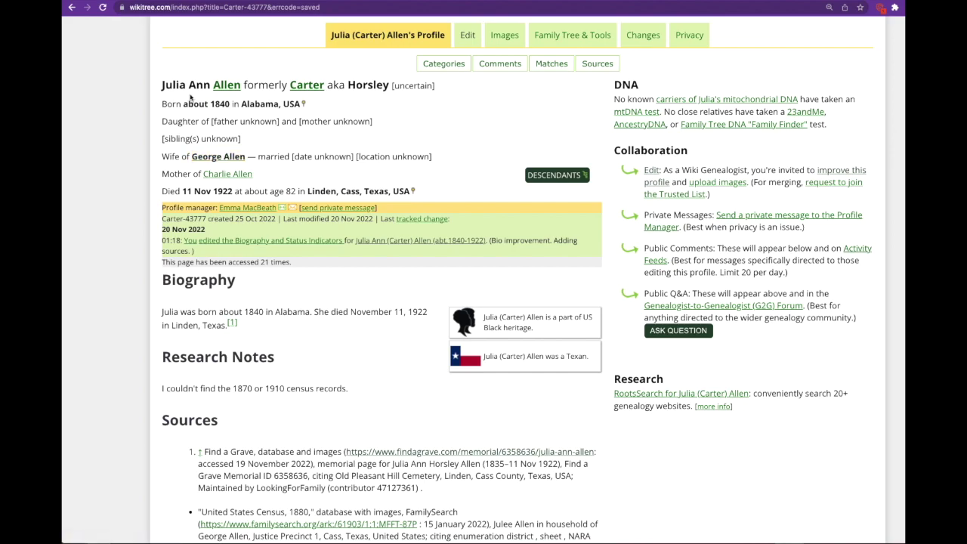